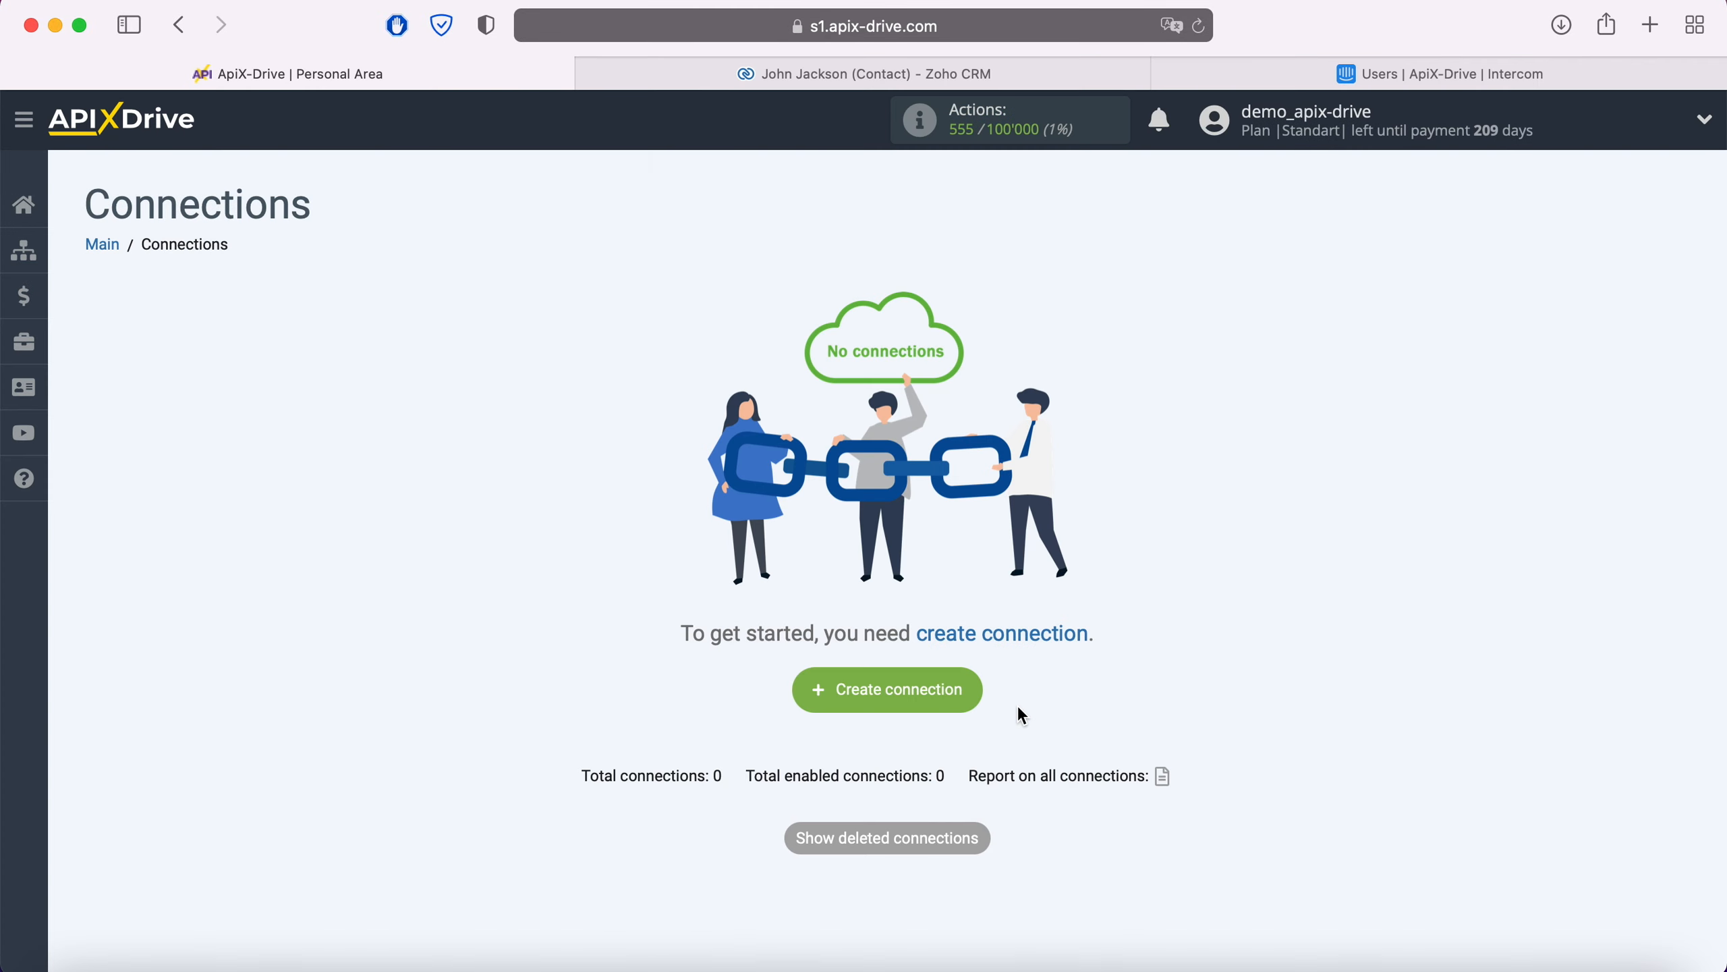
Step: Start a new connection with Zoho CRM as the data source system
{"action": "left_click", "coordinate": [973, 694]}
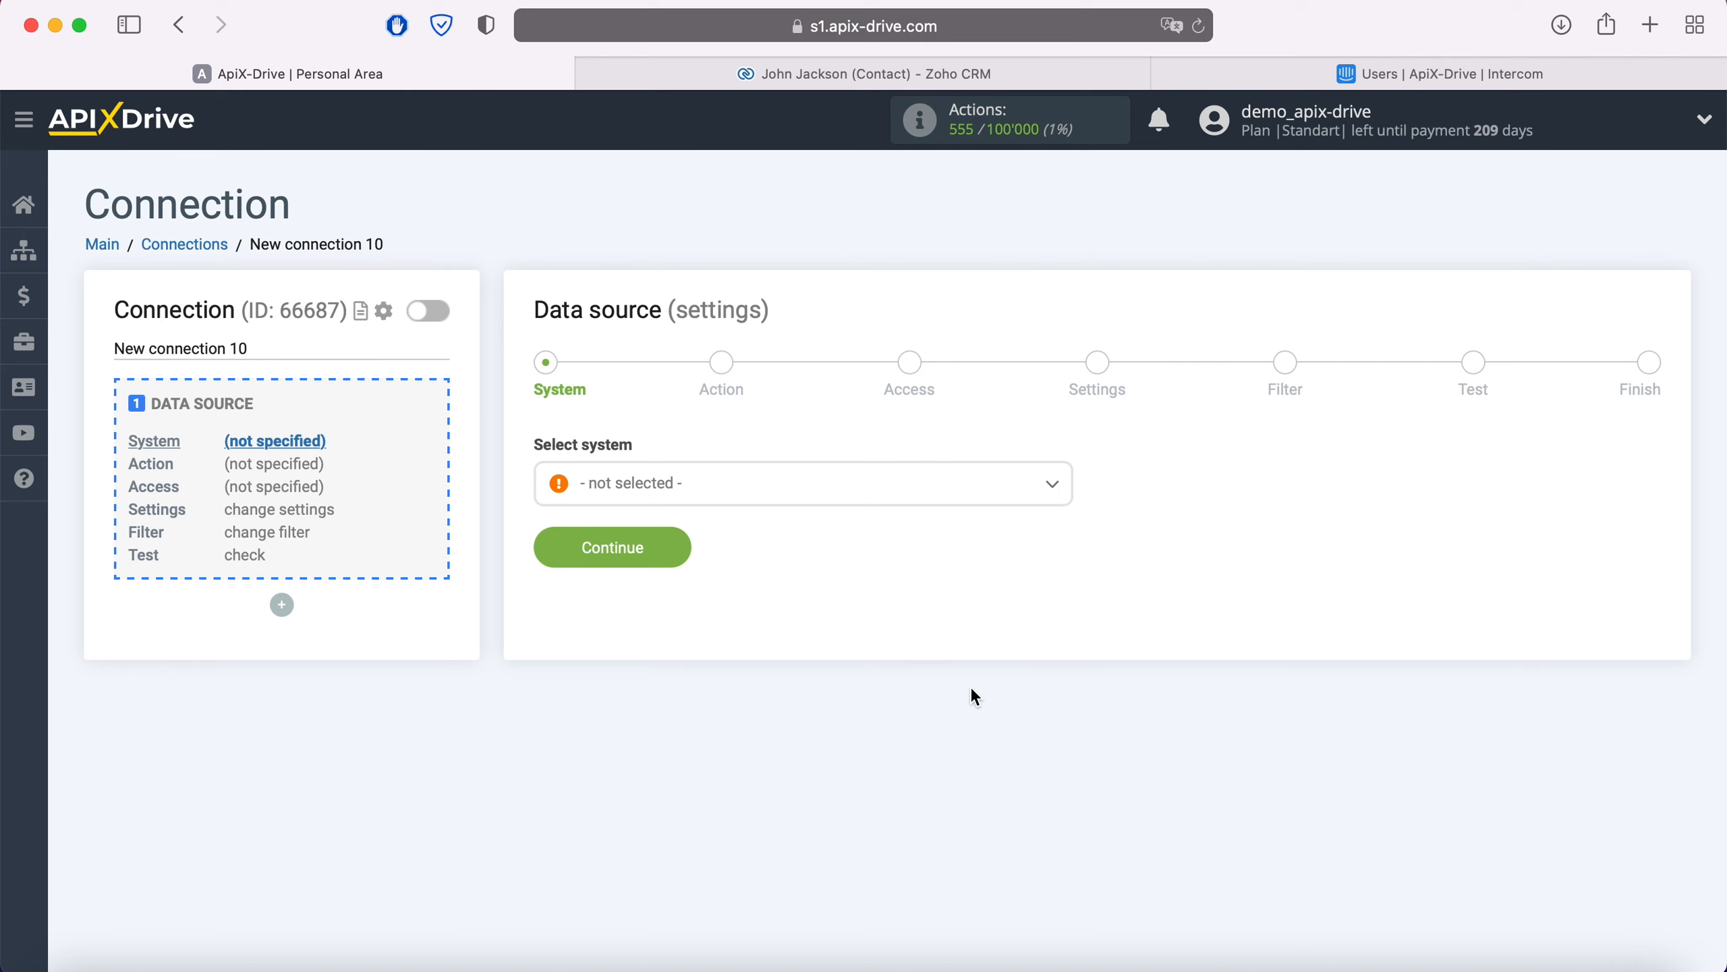
{"action": "left_click", "coordinate": [842, 489]}
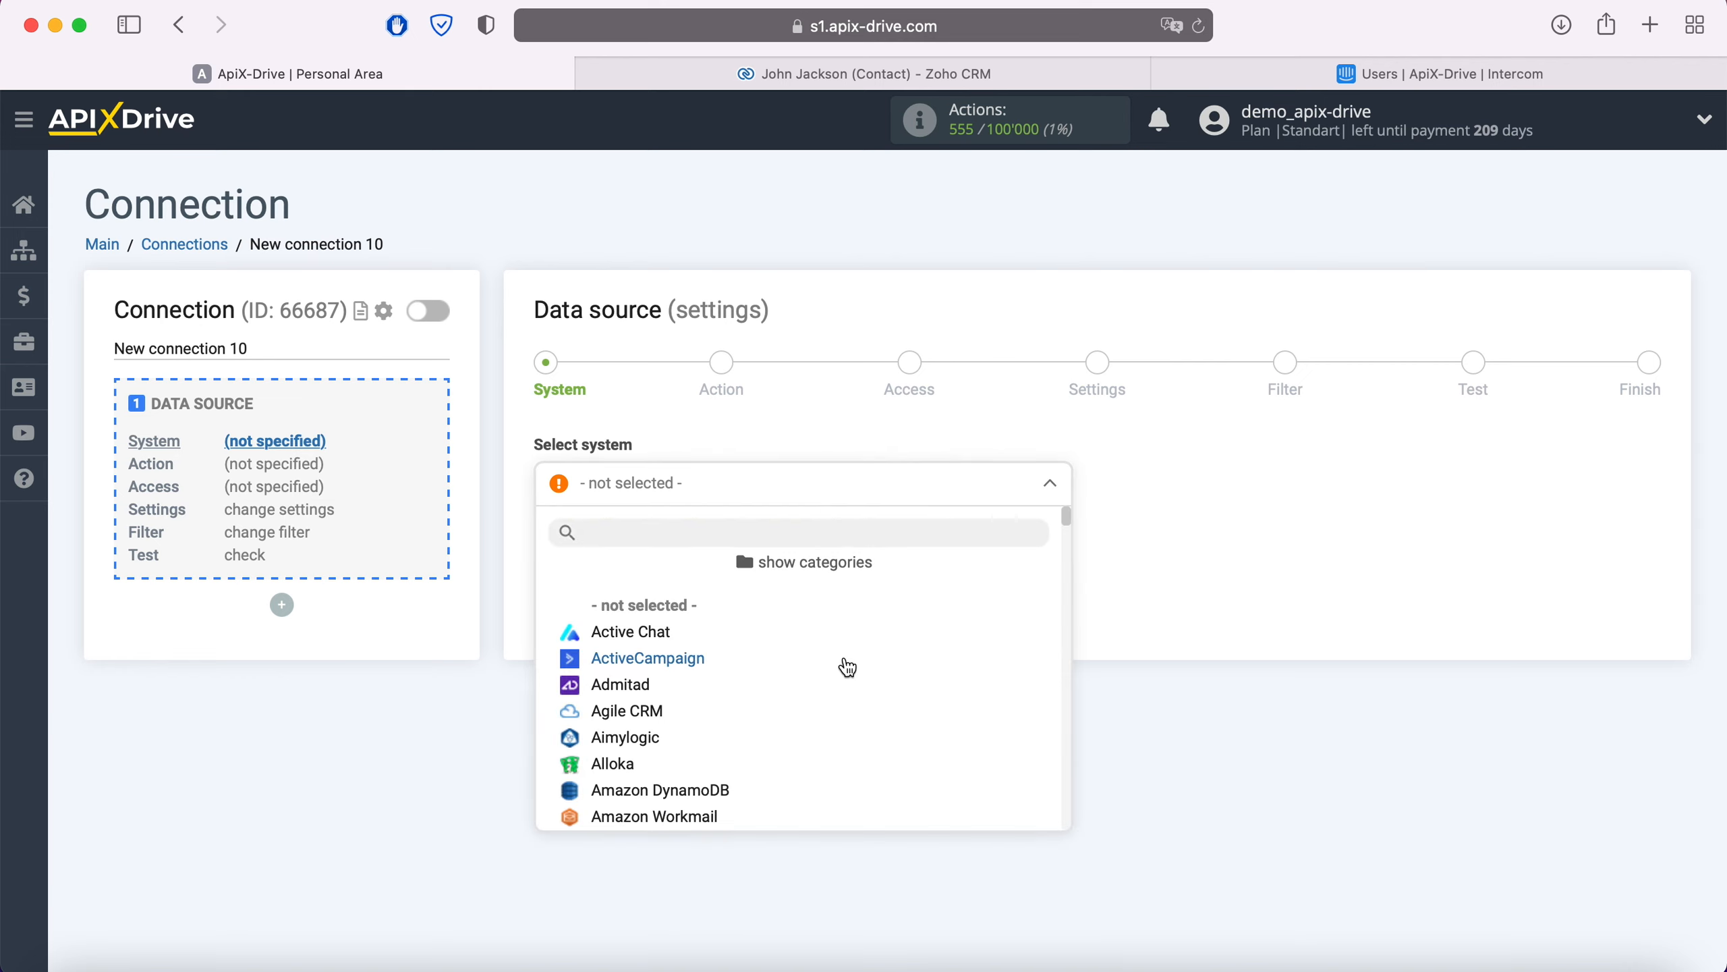
{"action": "scroll", "coordinate": [846, 665], "scroll_direction": "down", "scroll_amount": 10}
{"action": "scroll", "coordinate": [846, 667], "scroll_direction": "down", "scroll_amount": 20}
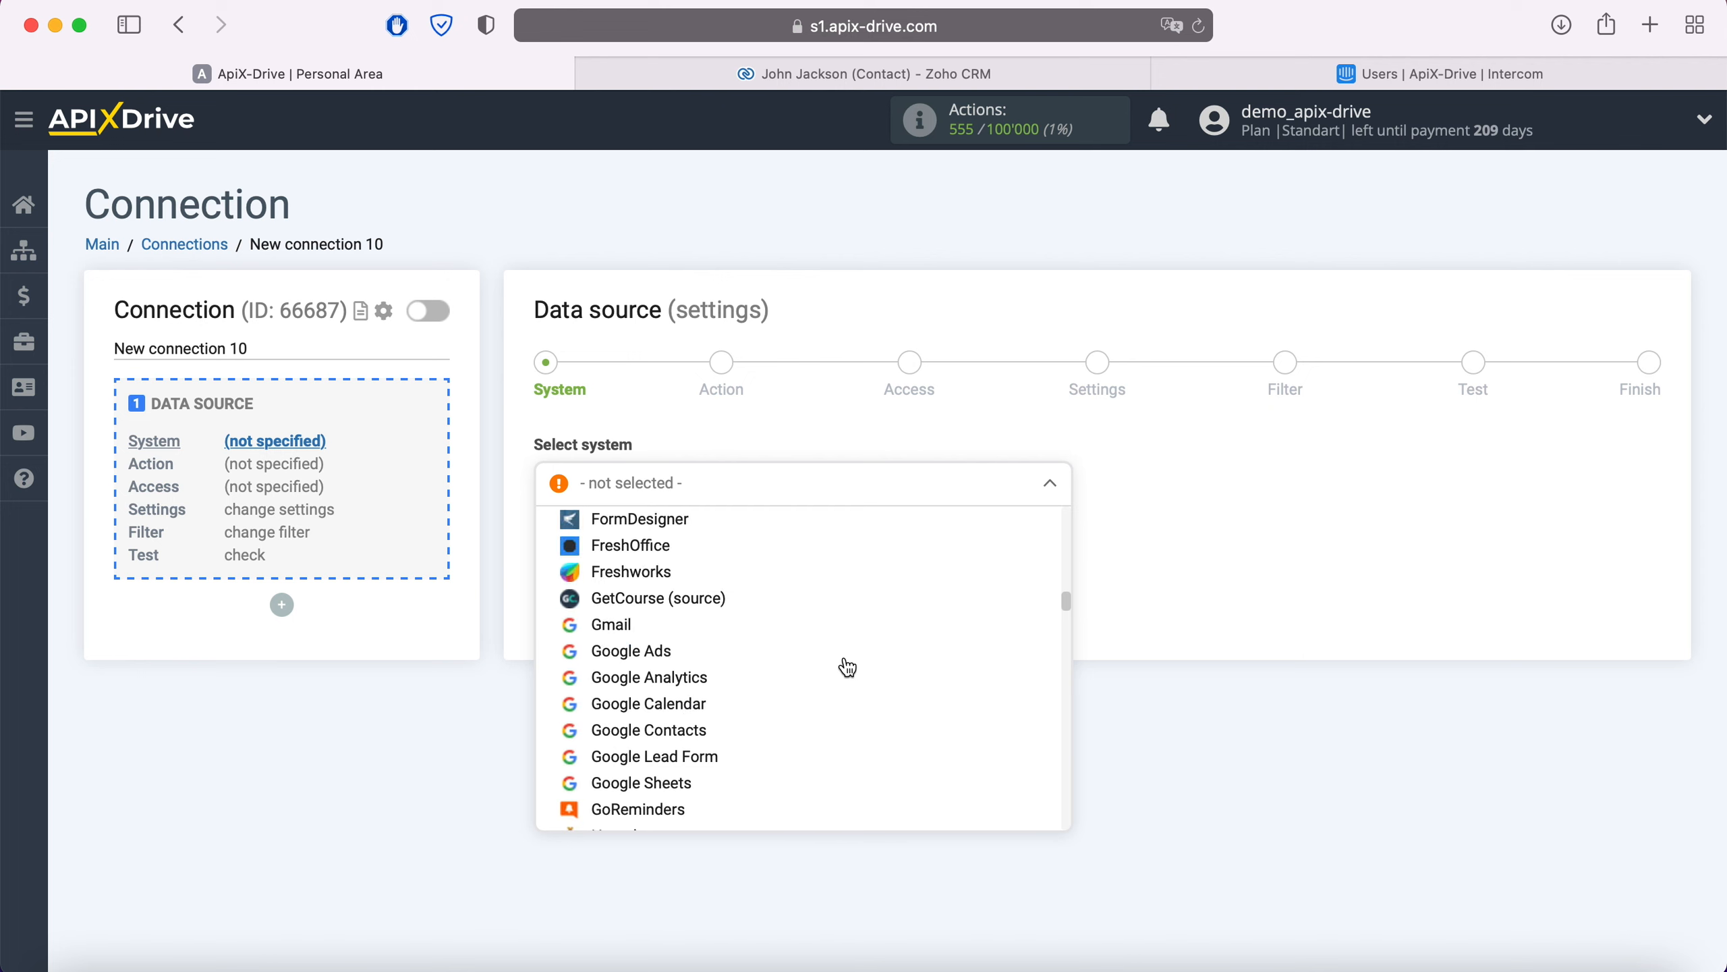
{"action": "scroll", "coordinate": [847, 666], "scroll_direction": "down", "scroll_amount": 20}
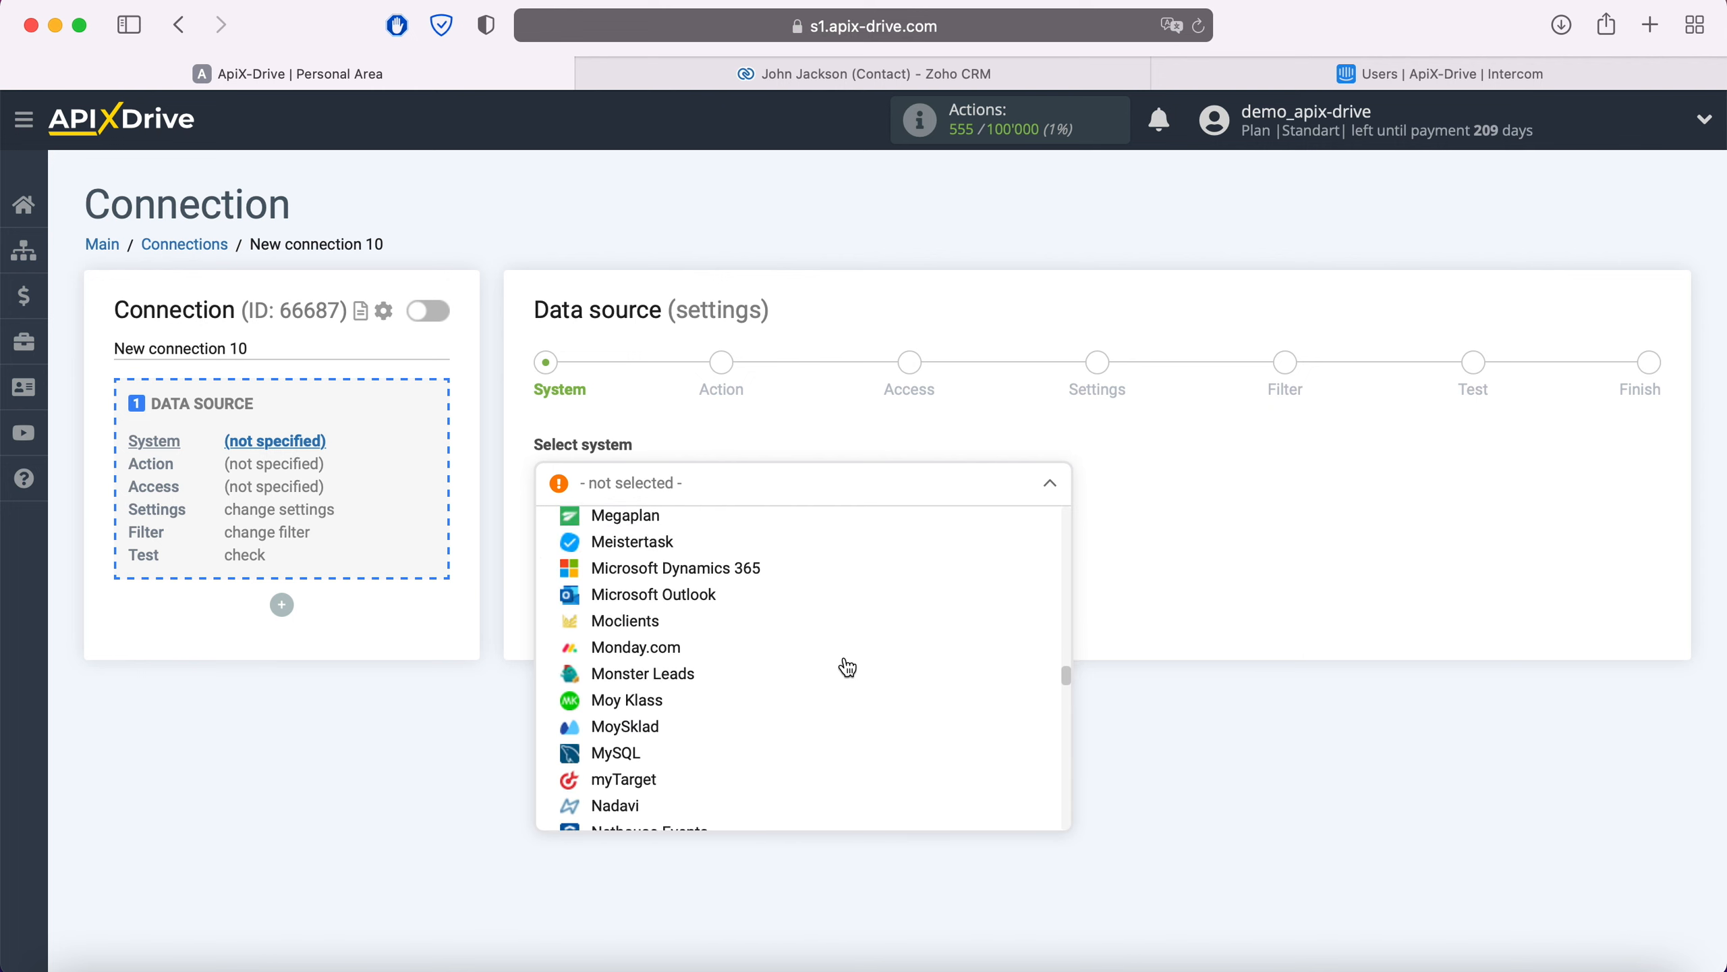
{"action": "scroll", "coordinate": [847, 667], "scroll_direction": "down", "scroll_amount": 20}
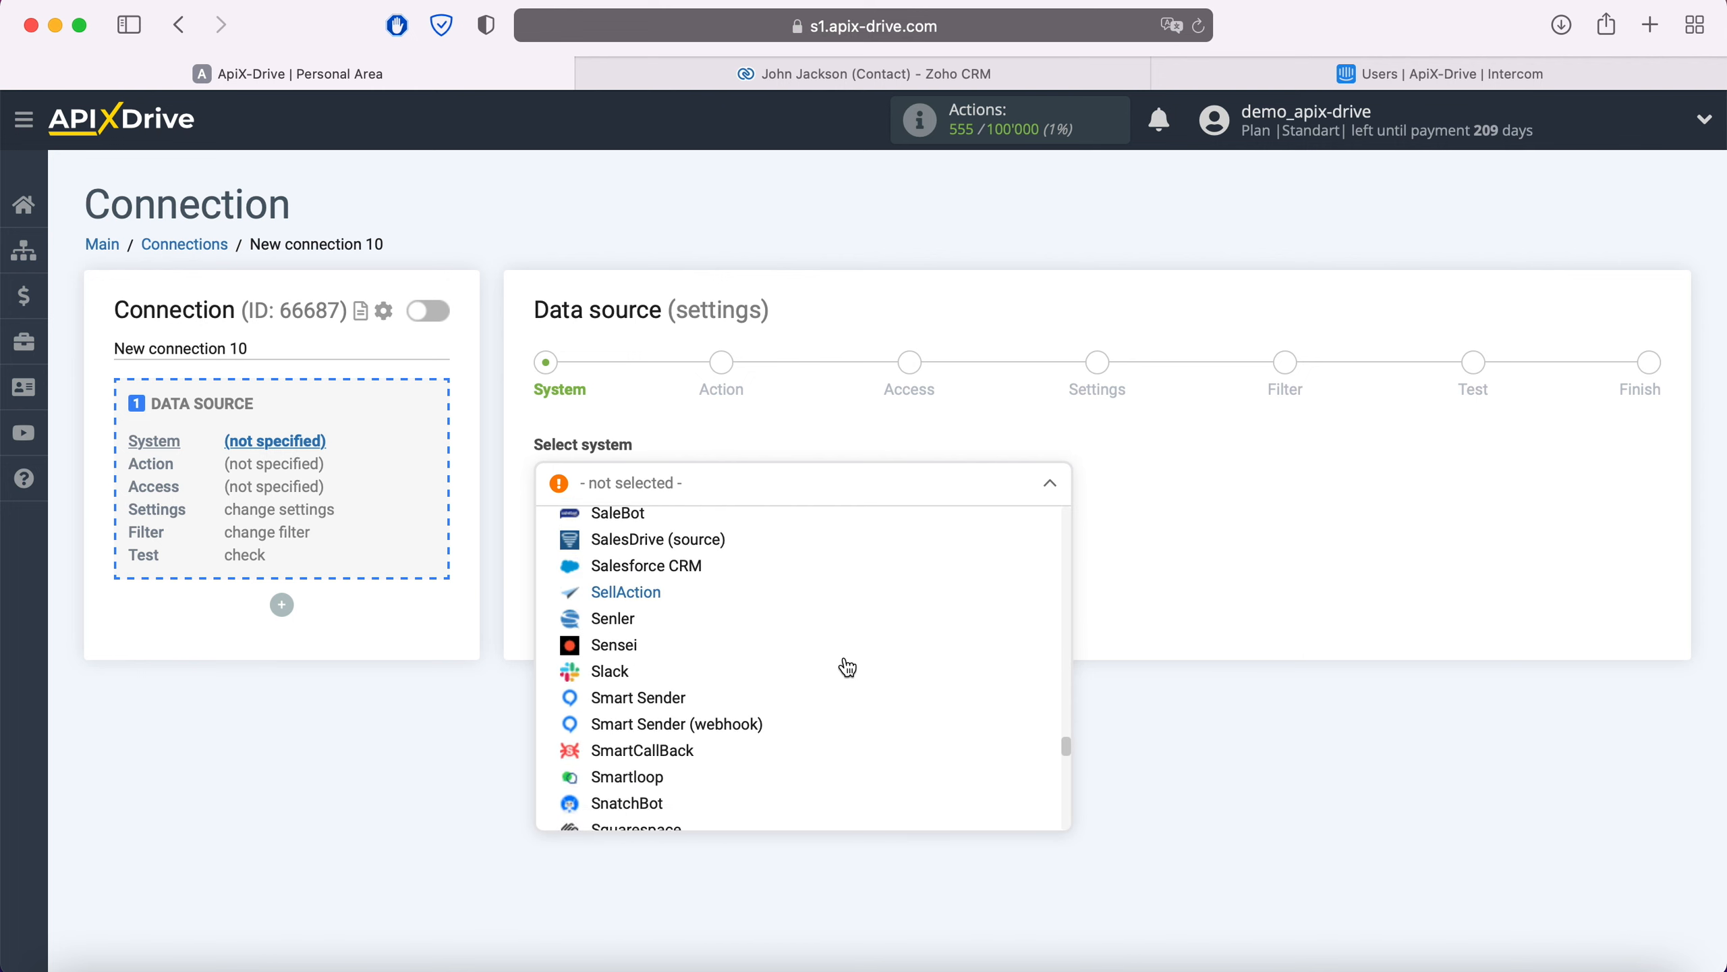
{"action": "scroll", "coordinate": [847, 666], "scroll_direction": "down", "scroll_amount": 20}
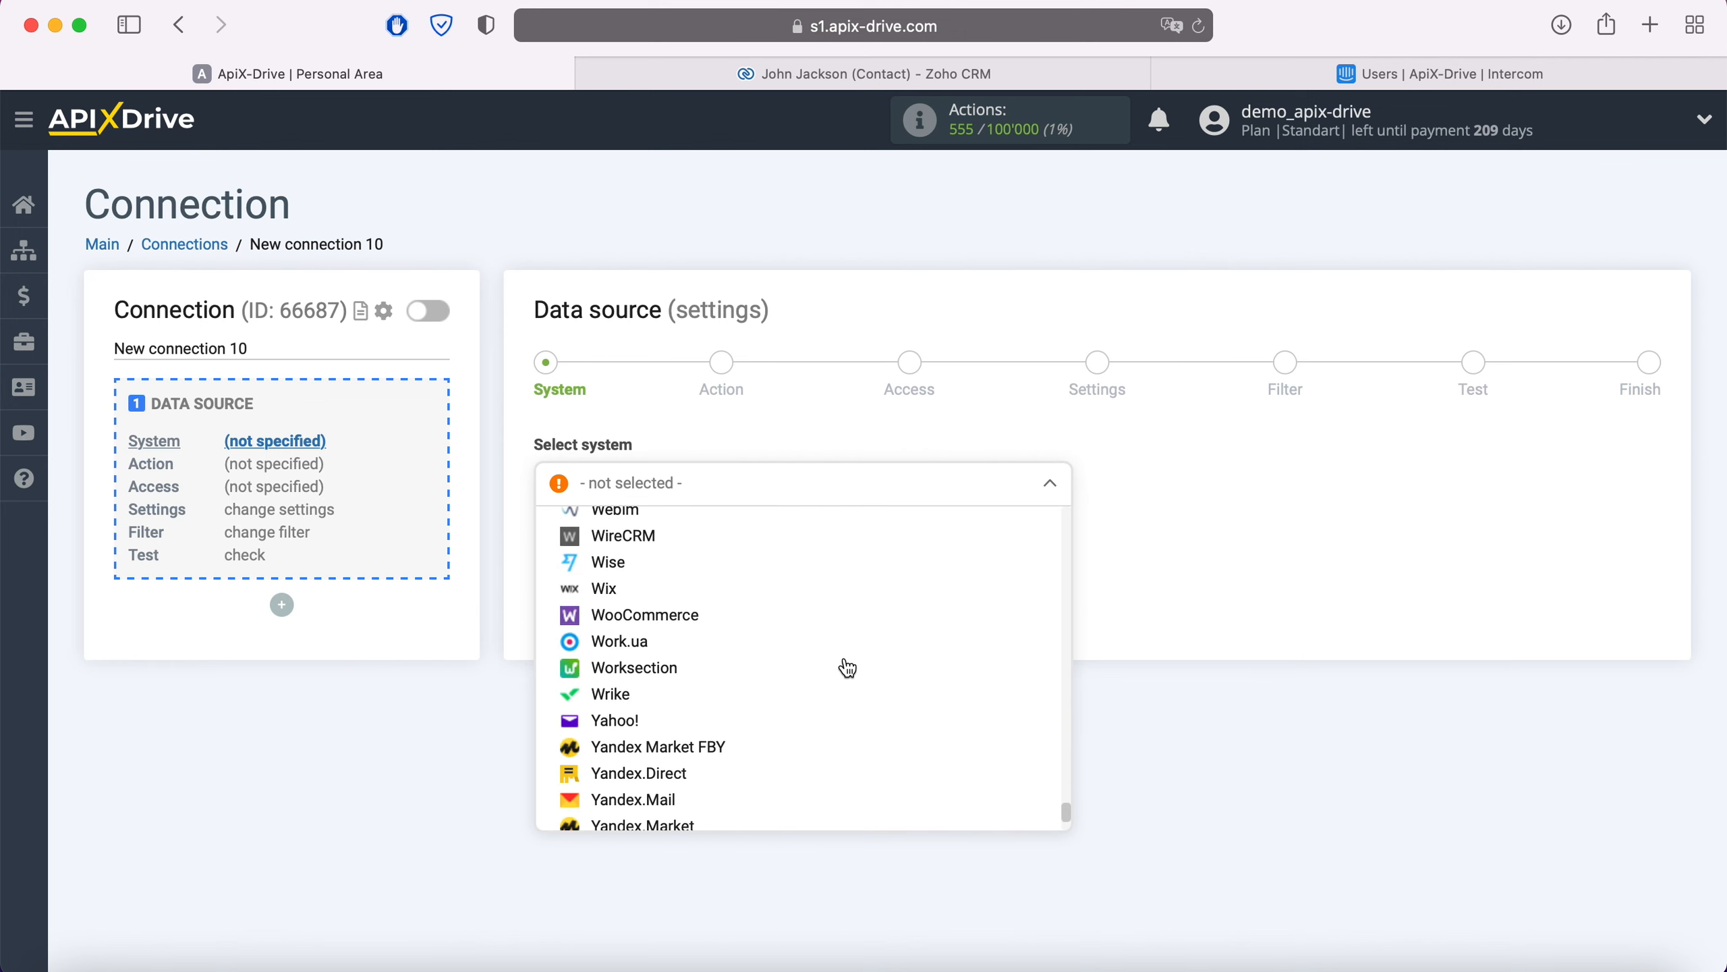
{"action": "left_click", "coordinate": [622, 784]}
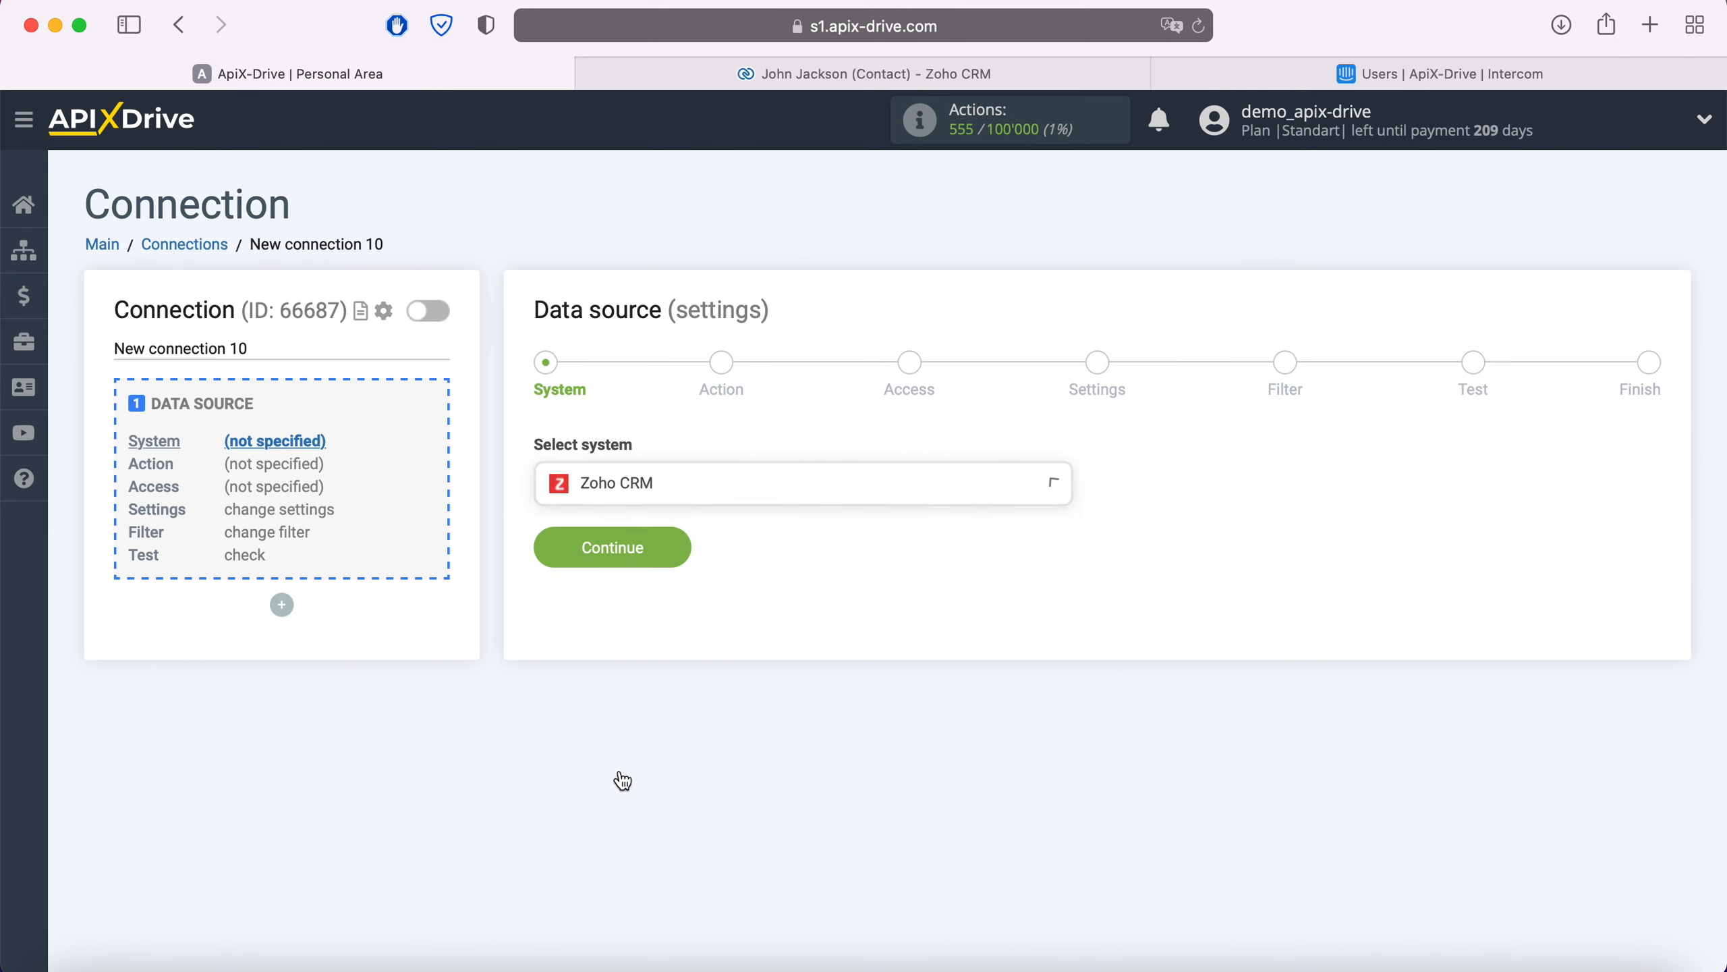
{"action": "left_click", "coordinate": [675, 546]}
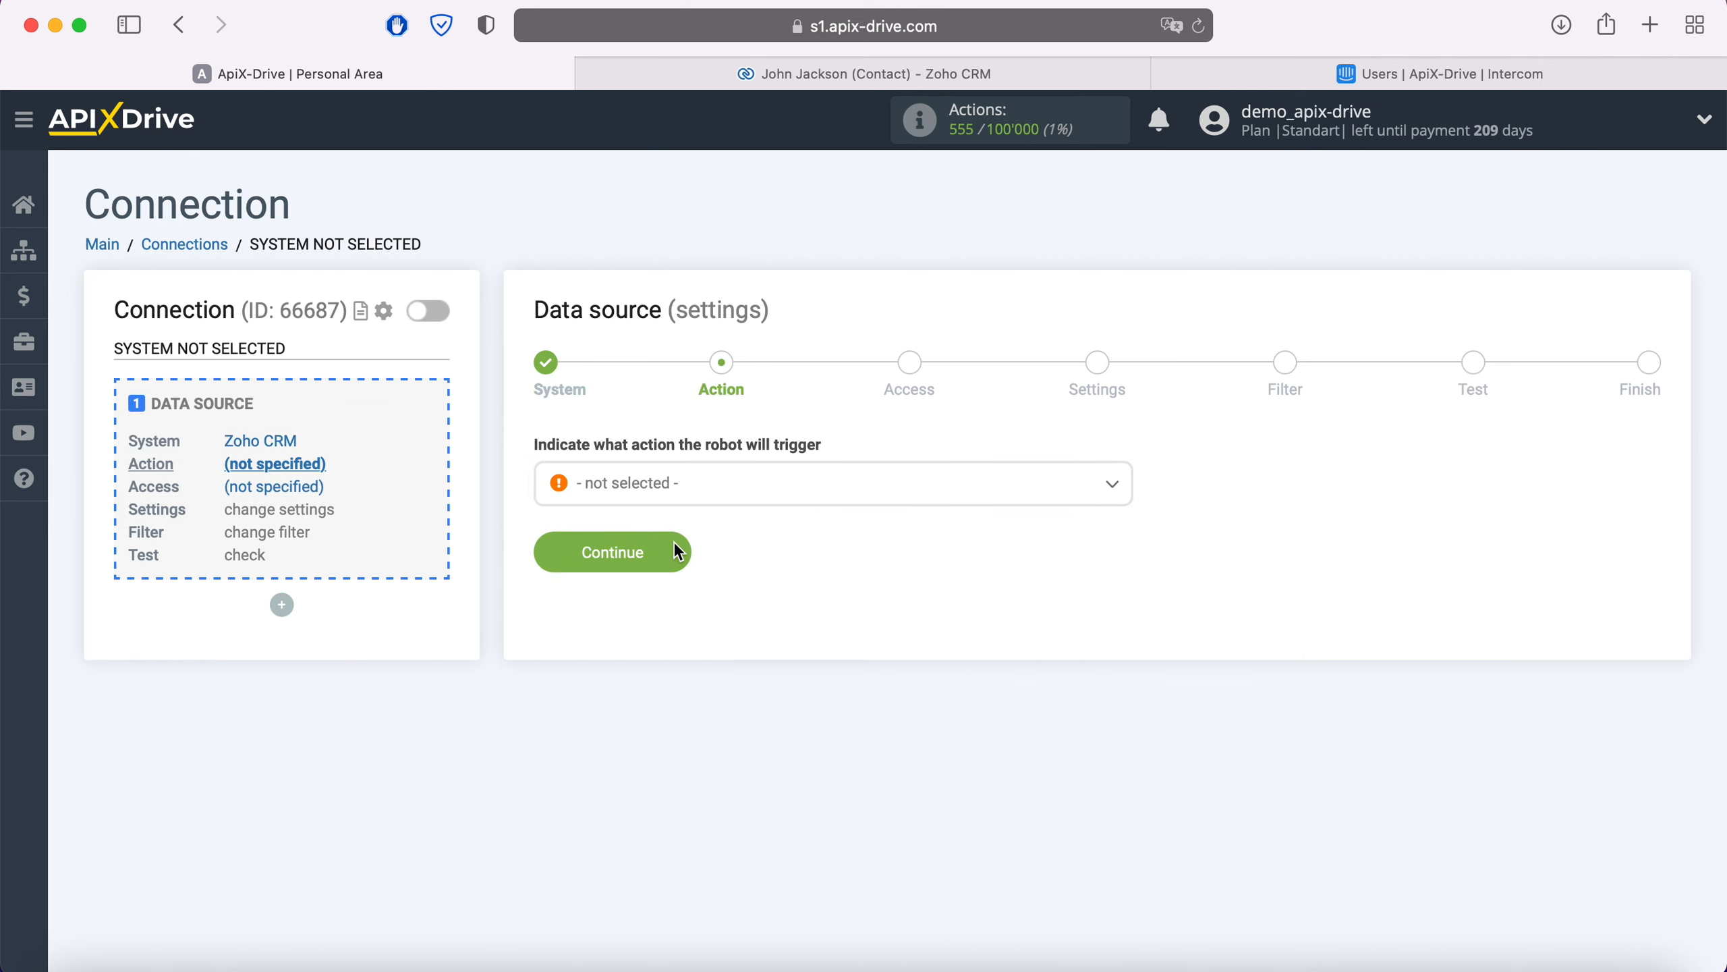
Step: Set the Zoho CRM source action to Get Contacts (new)
{"action": "left_click", "coordinate": [701, 485]}
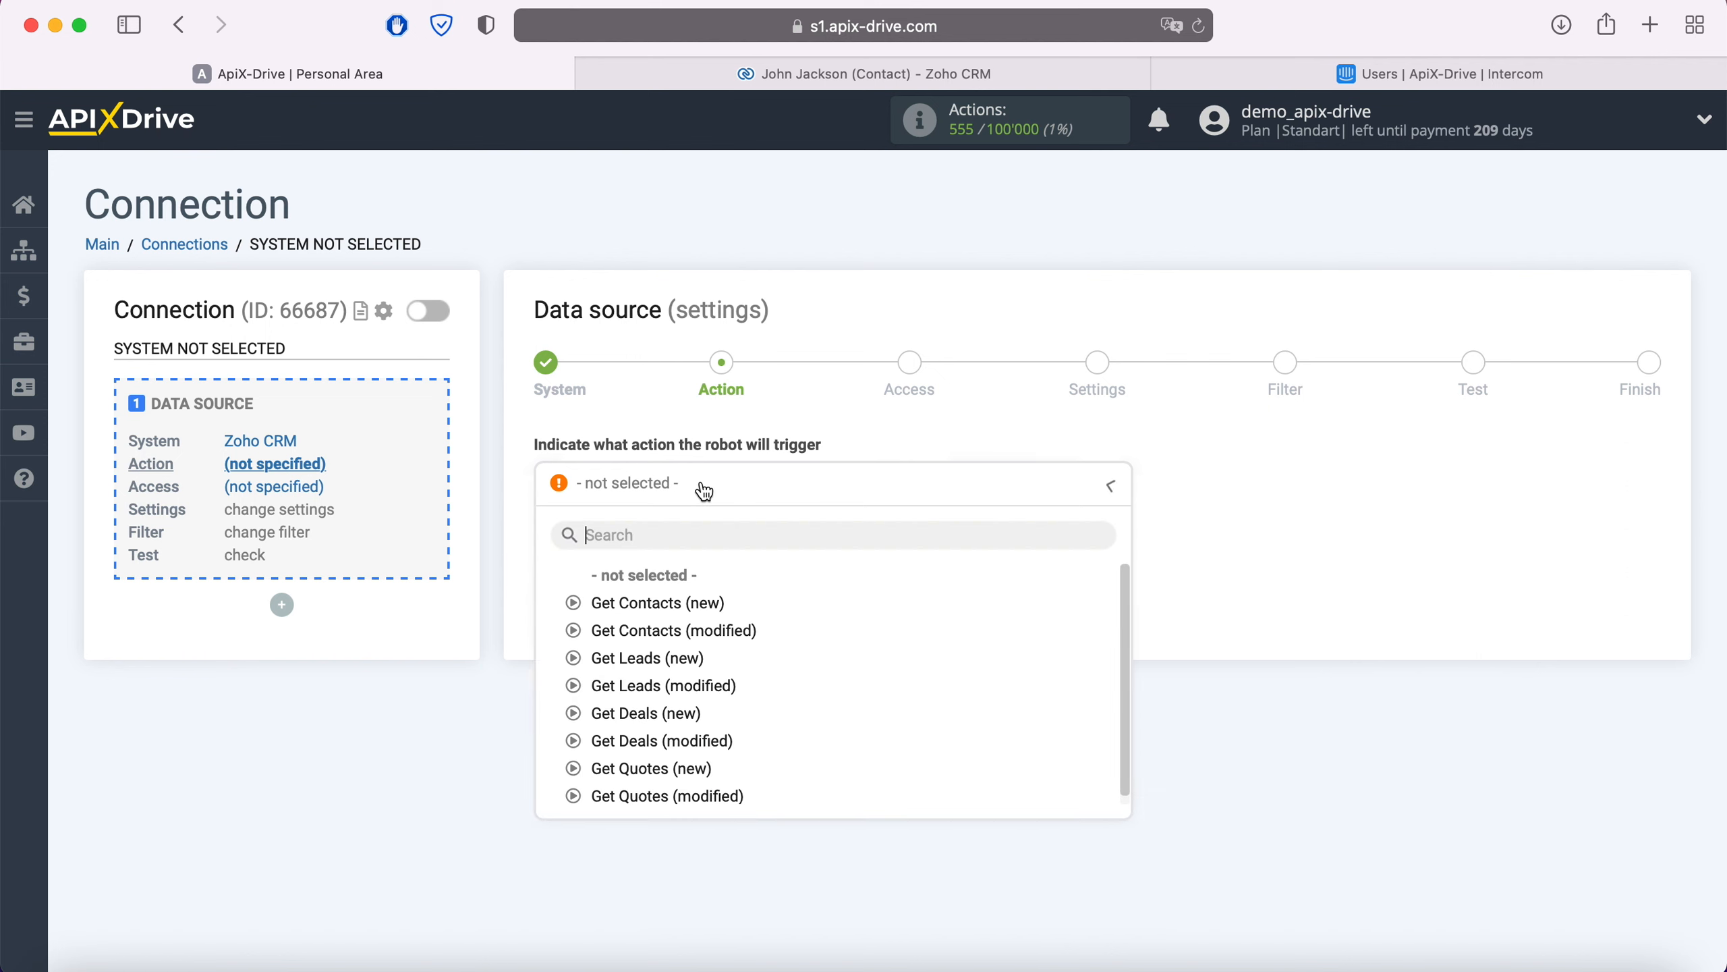
{"action": "left_click", "coordinate": [702, 599]}
{"action": "left_click", "coordinate": [678, 561]}
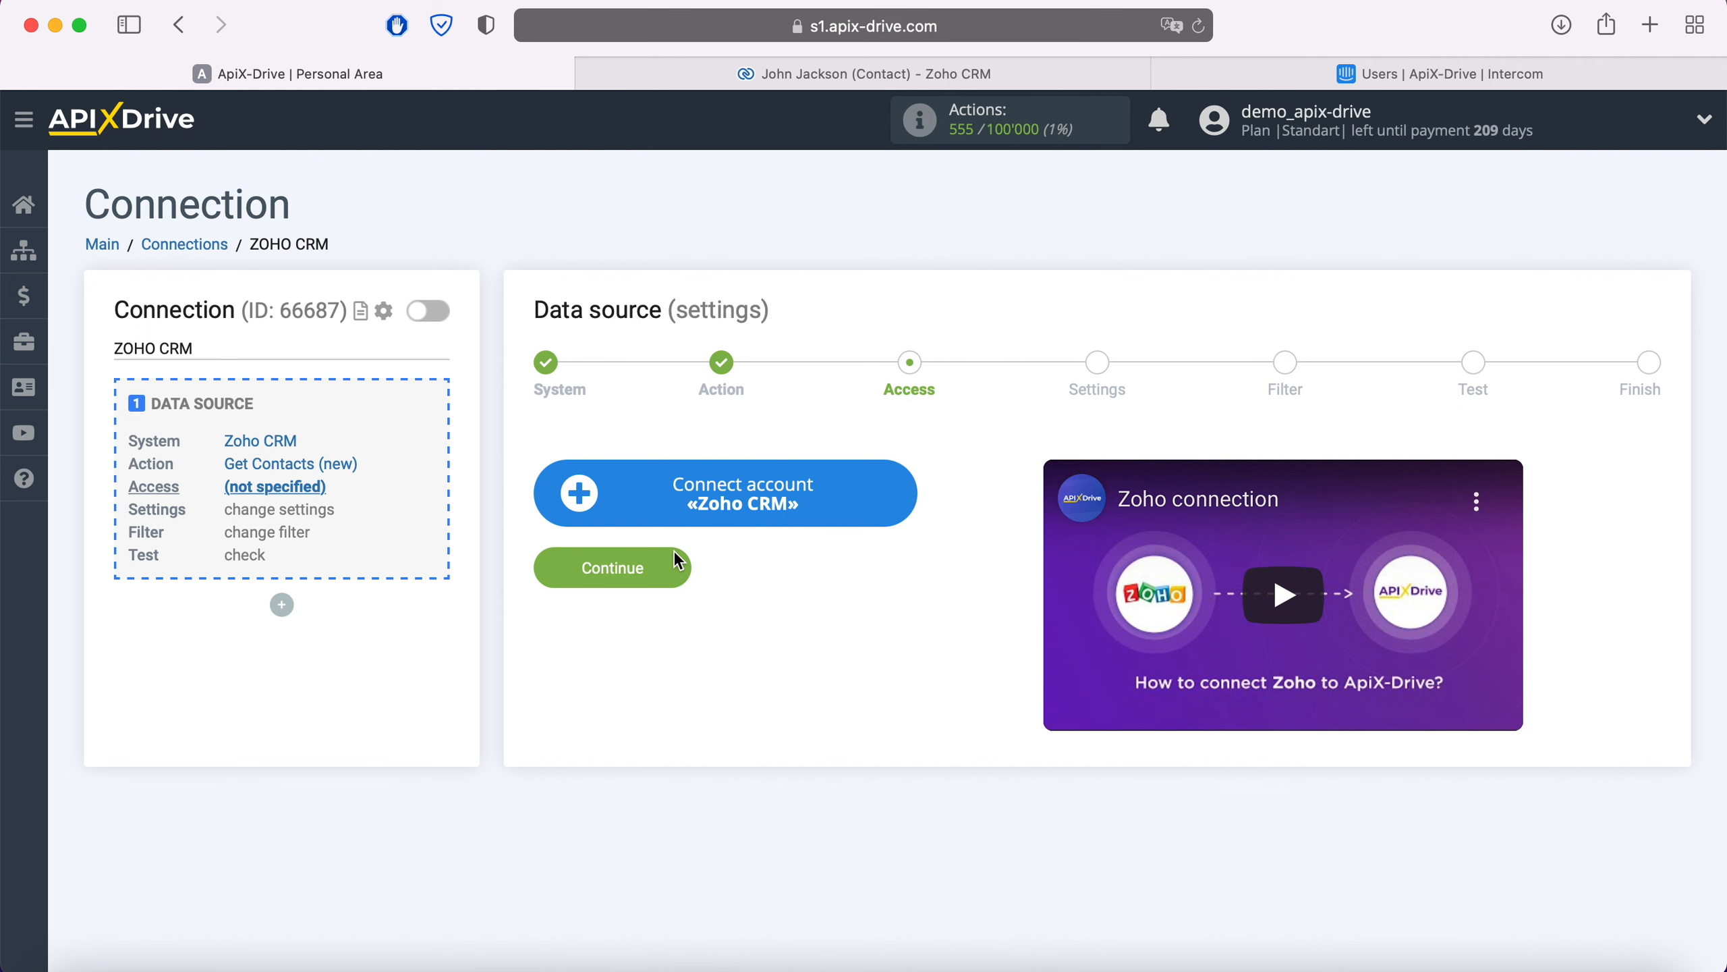
Step: Sign in to Zoho with the account email and password, then grant ApiX Drive access
{"action": "left_click", "coordinate": [901, 500]}
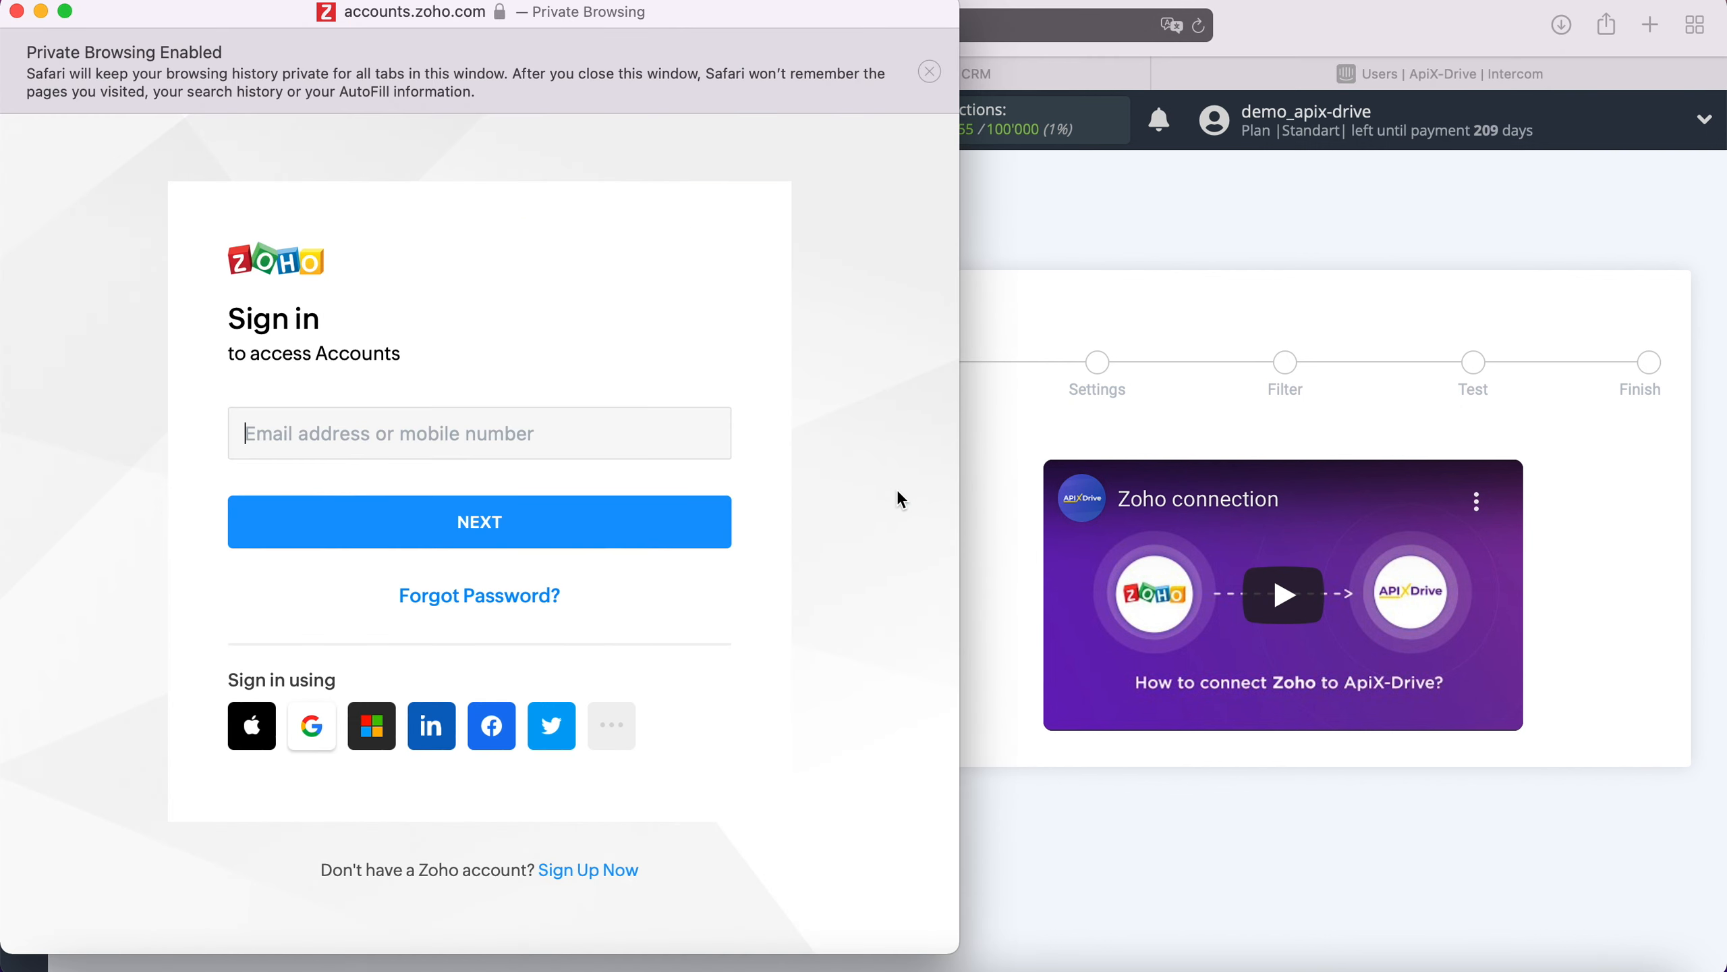
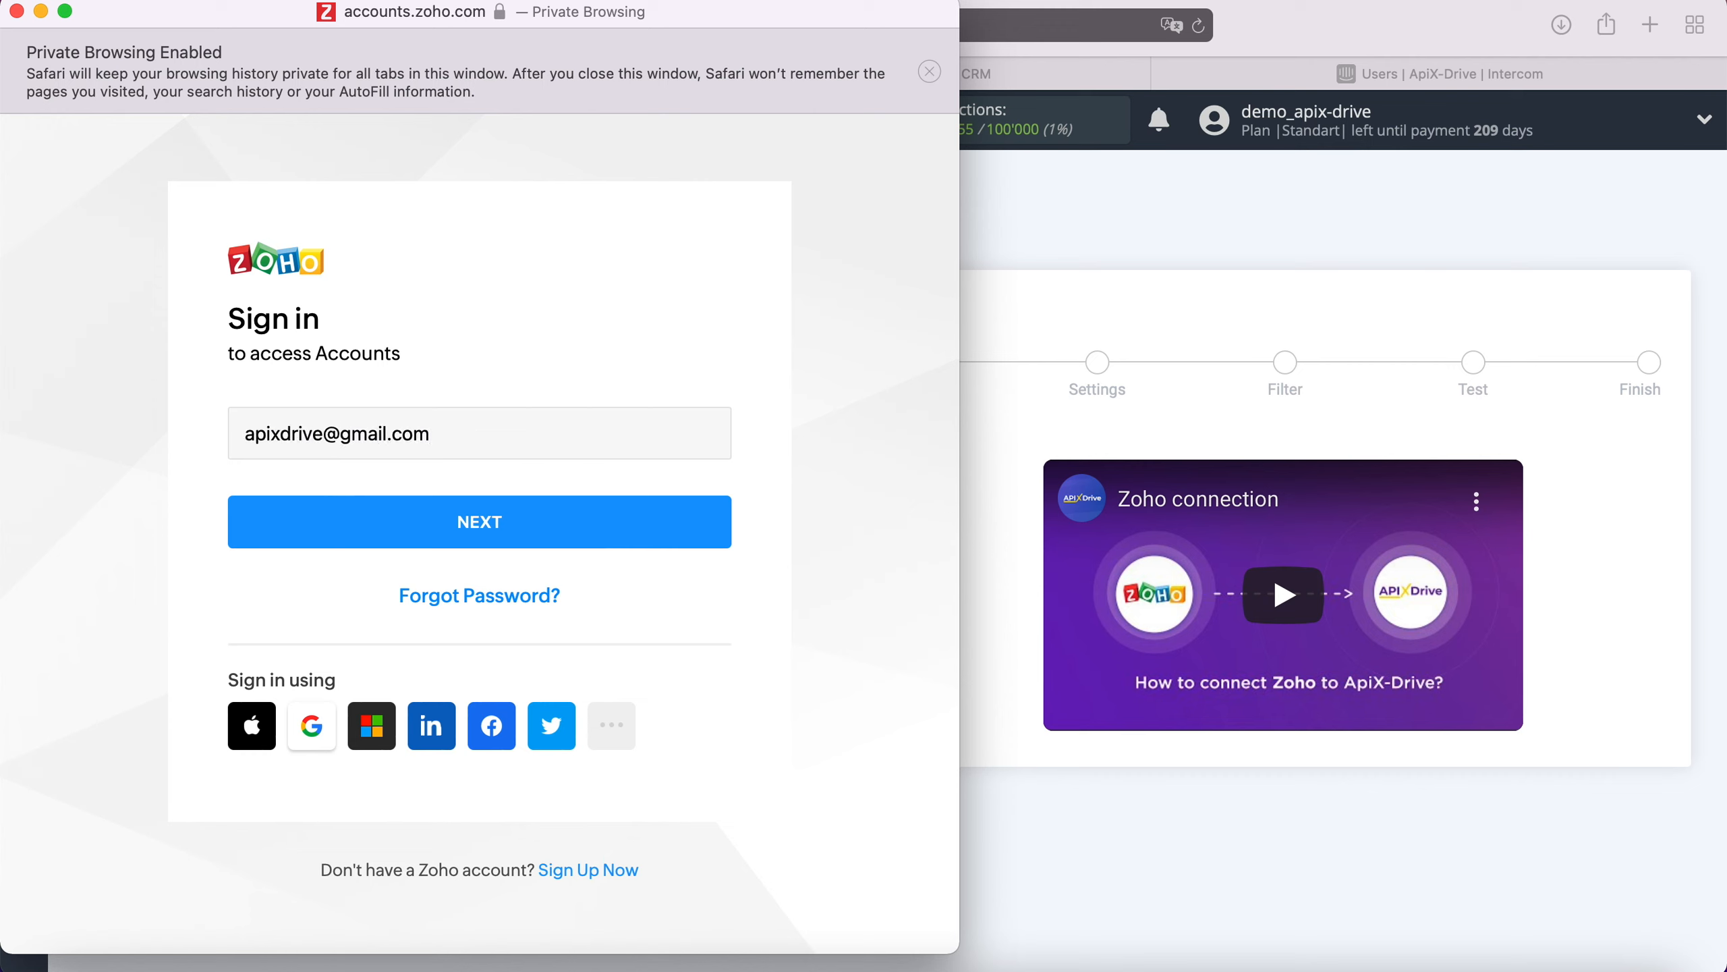
{"action": "left_click", "coordinate": [659, 520]}
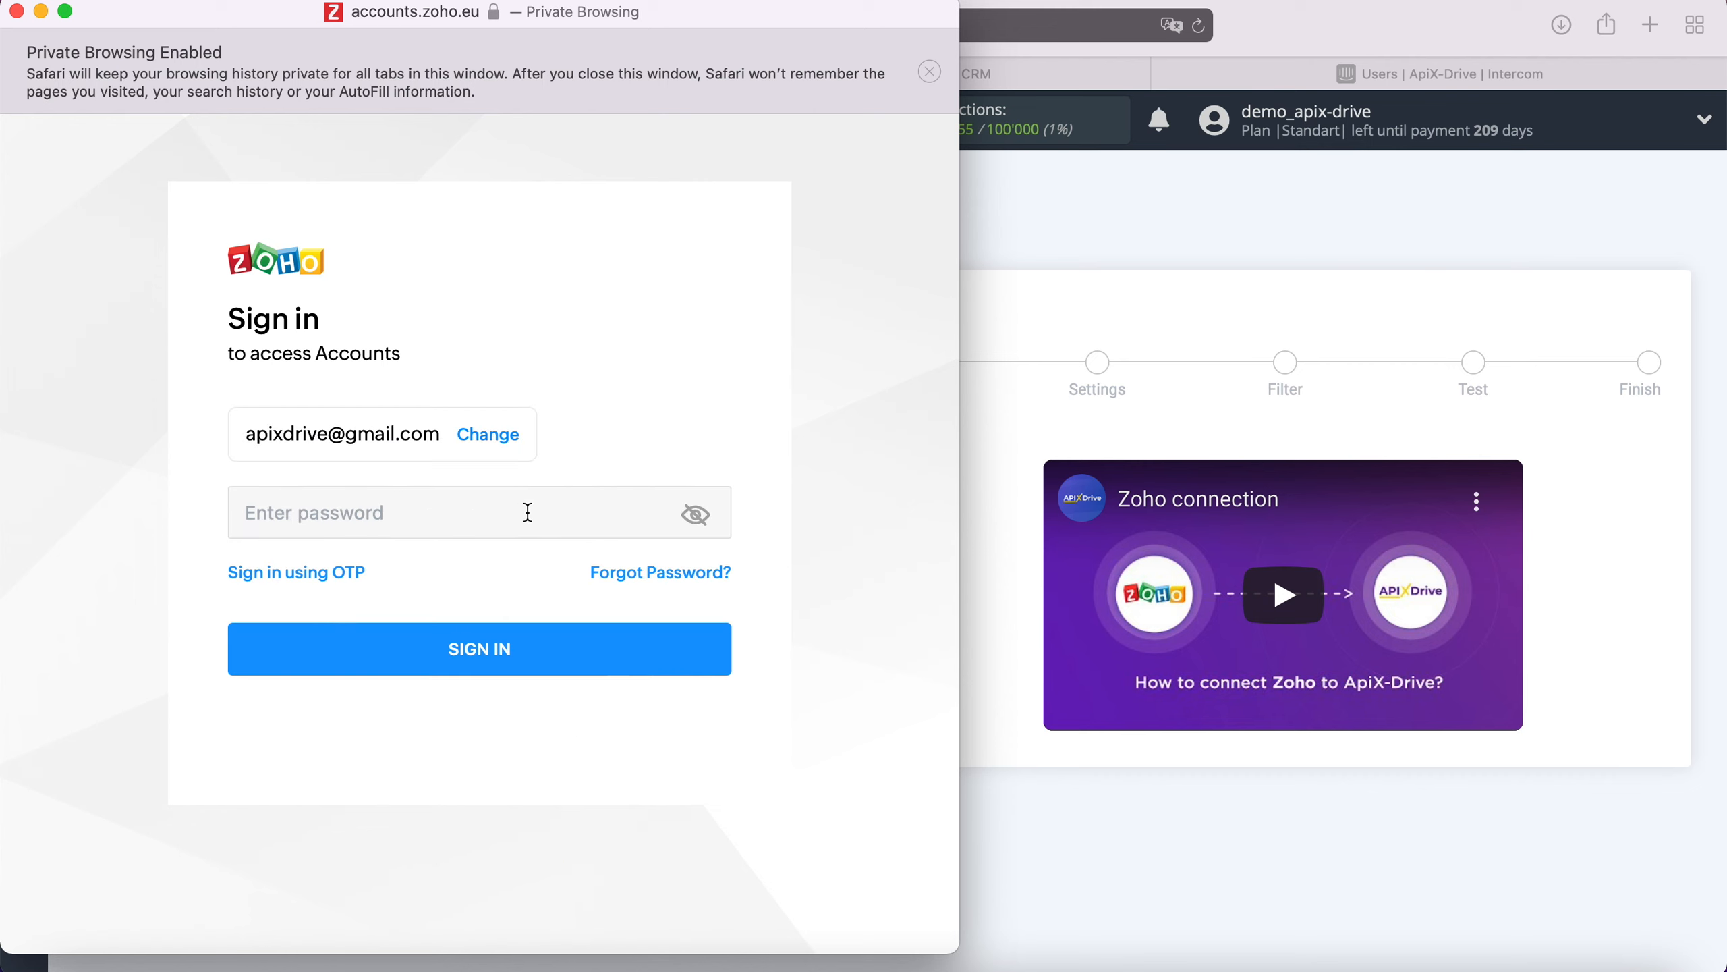
{"action": "type", "text": "••••••••••••"}
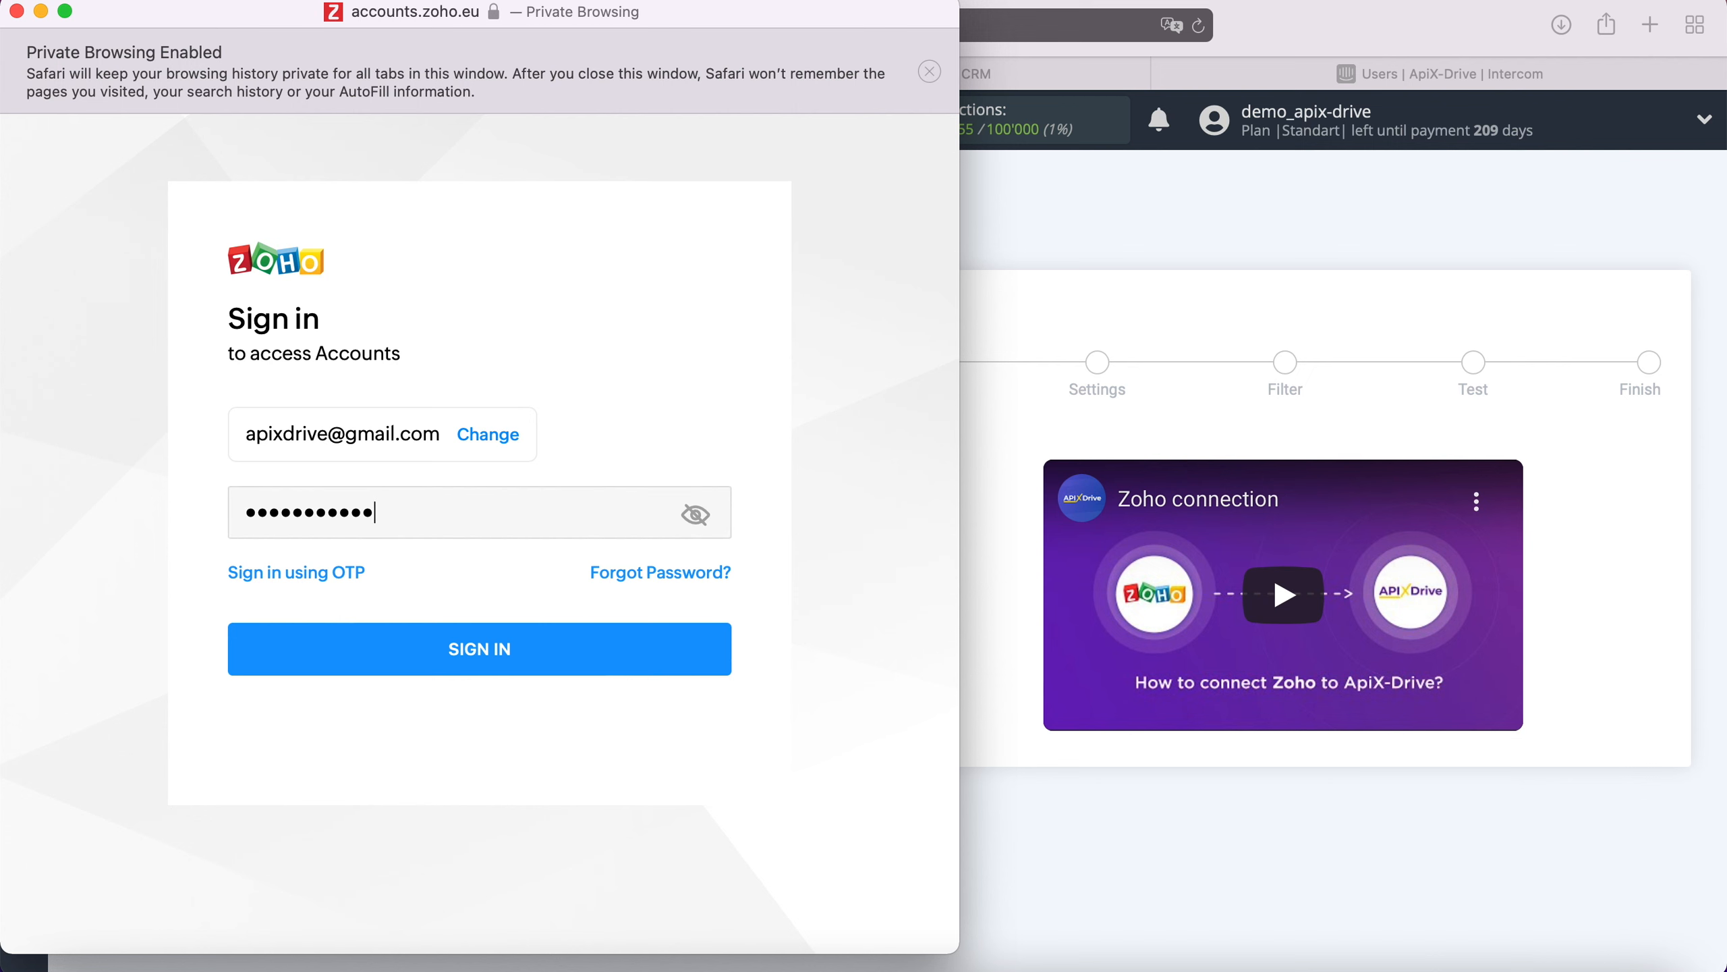
{"action": "left_click", "coordinate": [525, 657]}
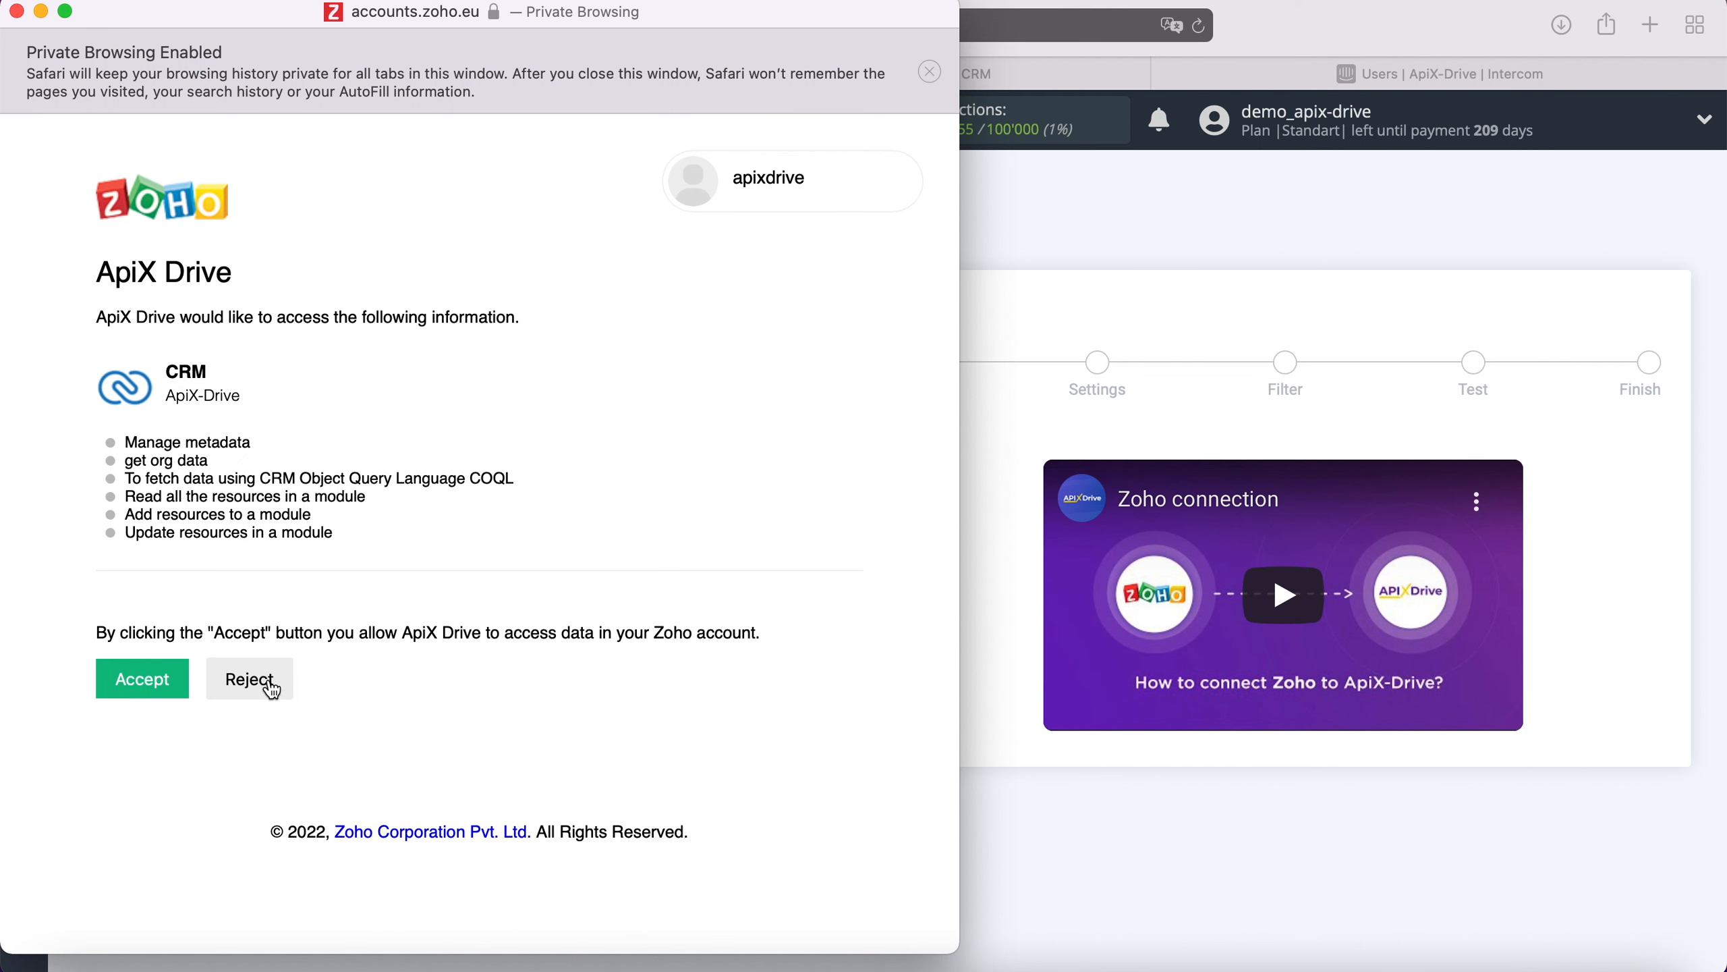
{"action": "left_click", "coordinate": [158, 673]}
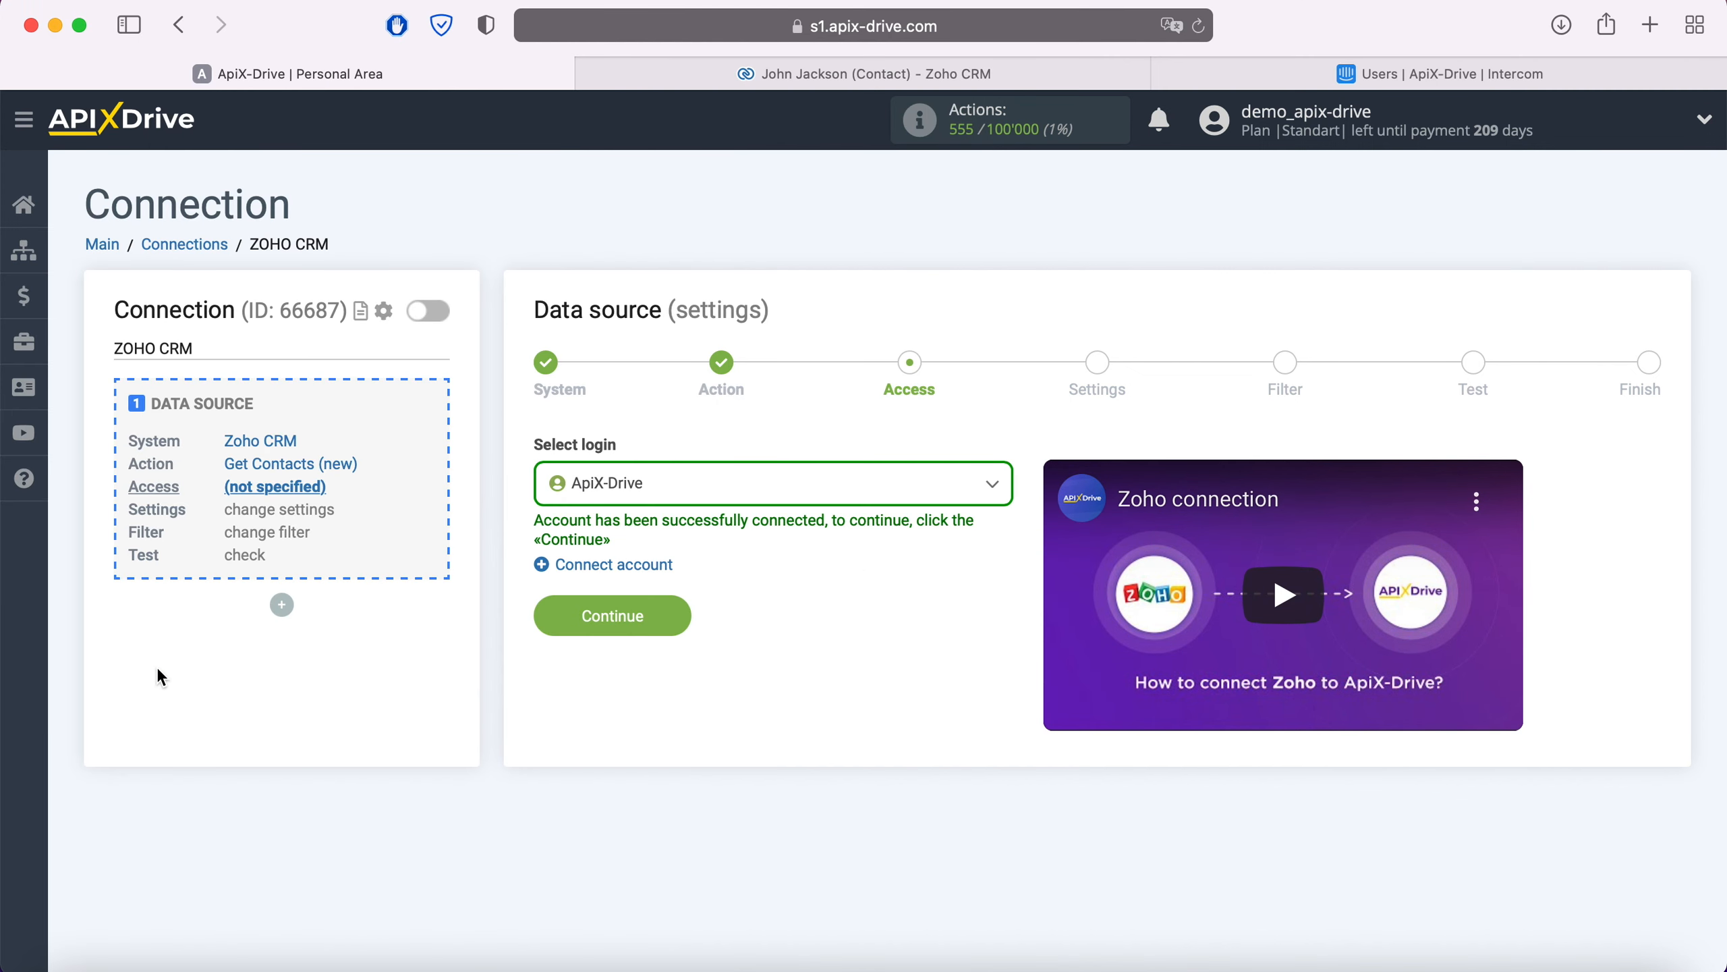
Step: Select the connected Zoho login and continue past the source settings
{"action": "left_click", "coordinate": [794, 485]}
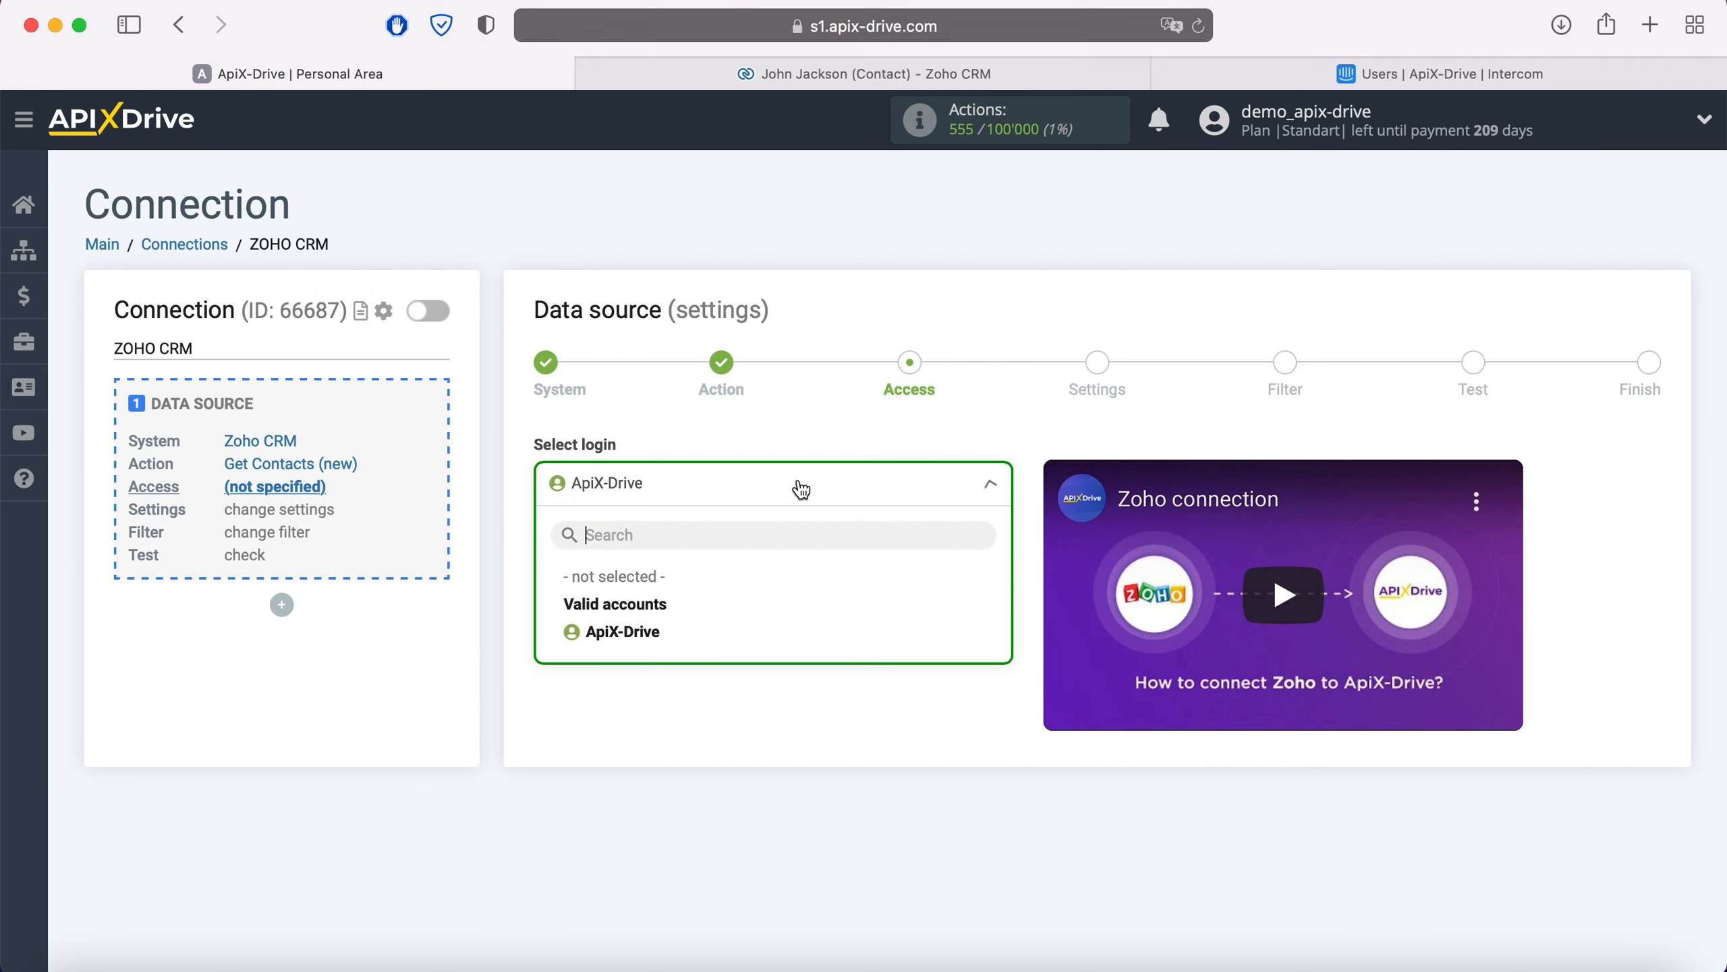
{"action": "left_click", "coordinate": [650, 633]}
{"action": "left_click", "coordinate": [677, 617]}
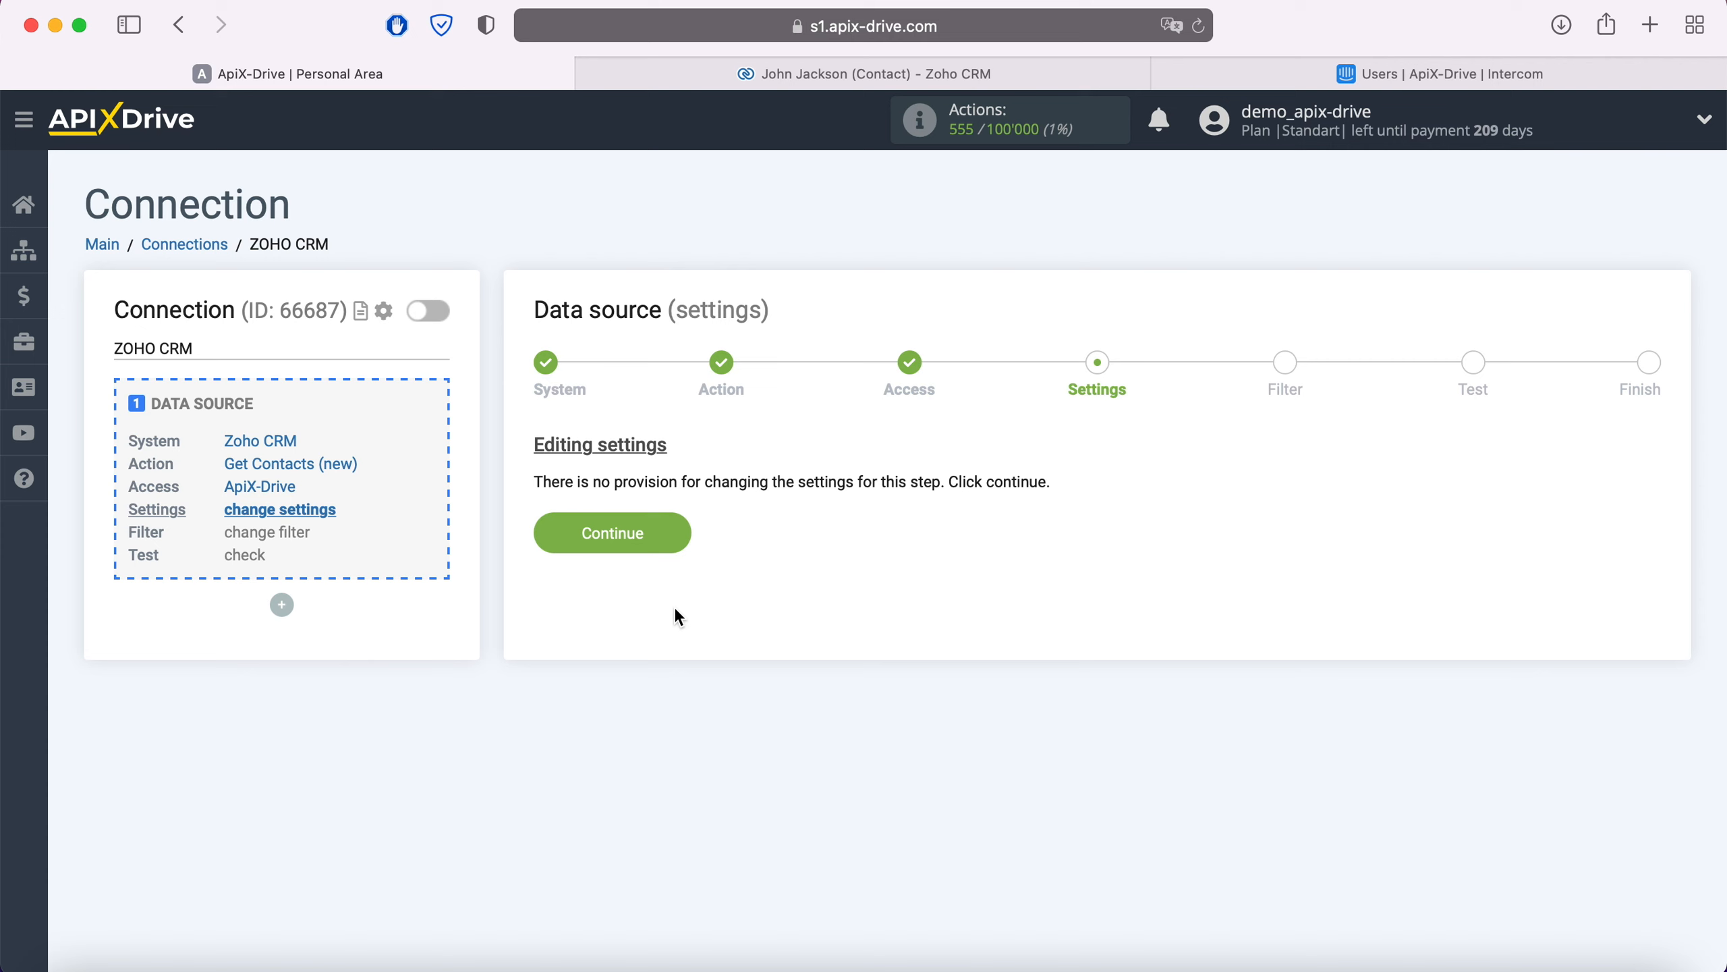
{"action": "left_click", "coordinate": [677, 534]}
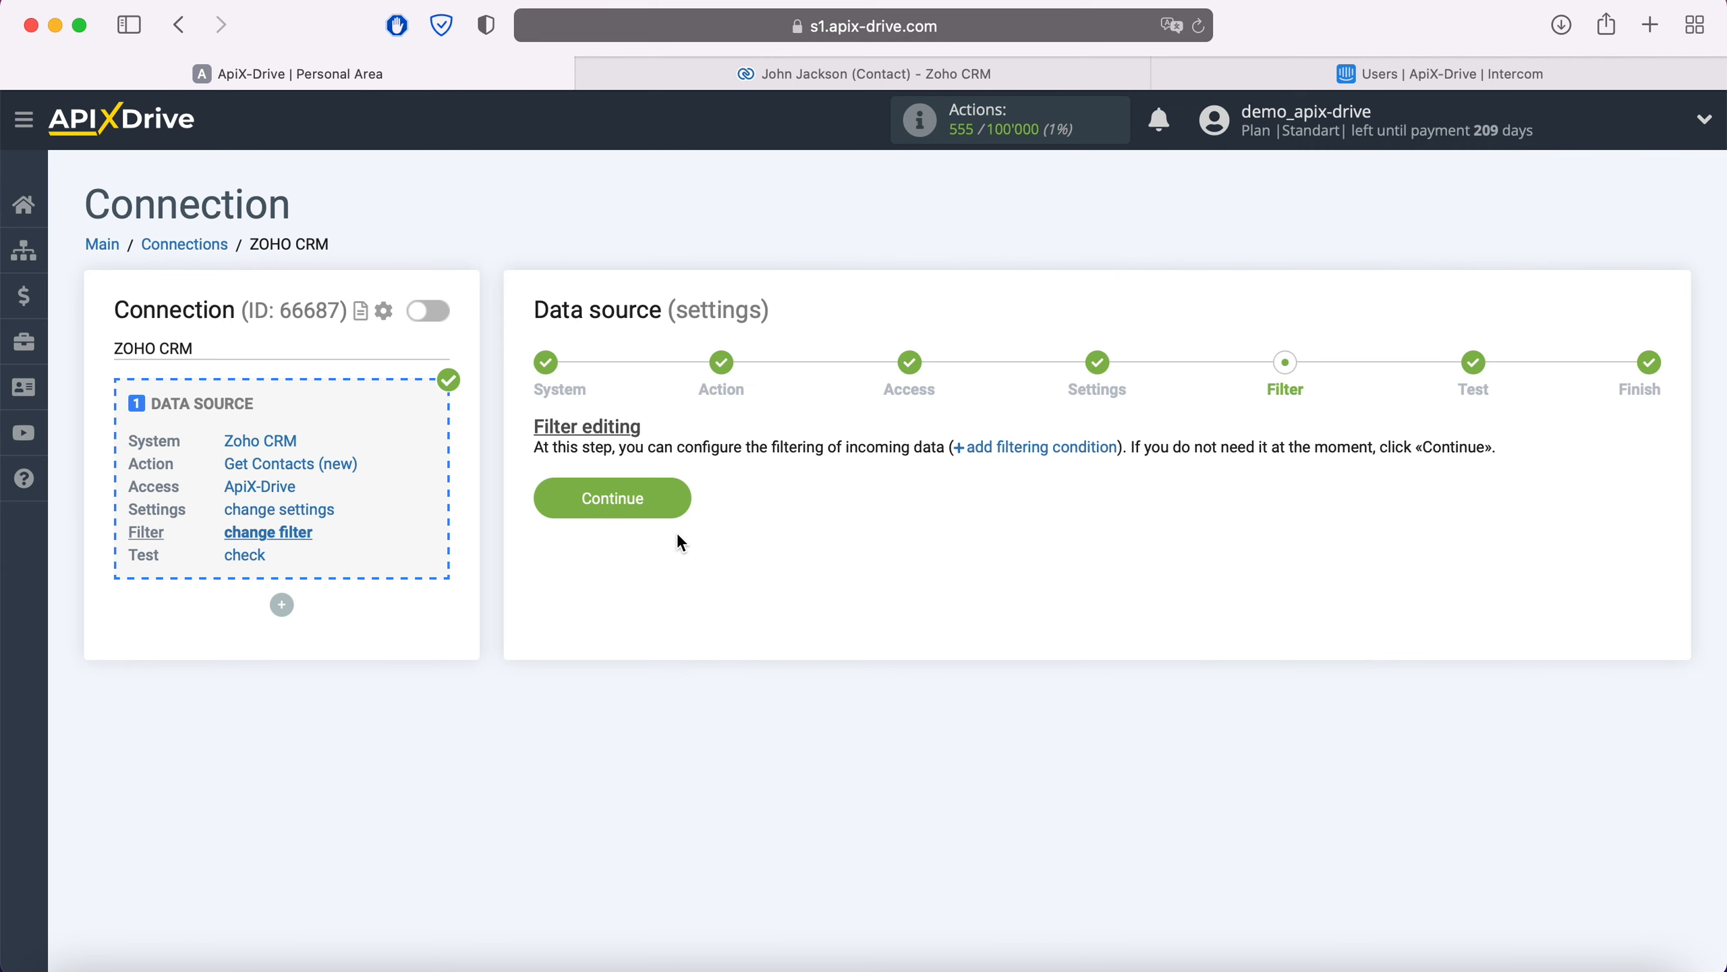
Step: Skip filtering, accept the loaded Zoho test contact data, and start the data destination setup
{"action": "left_click", "coordinate": [673, 488]}
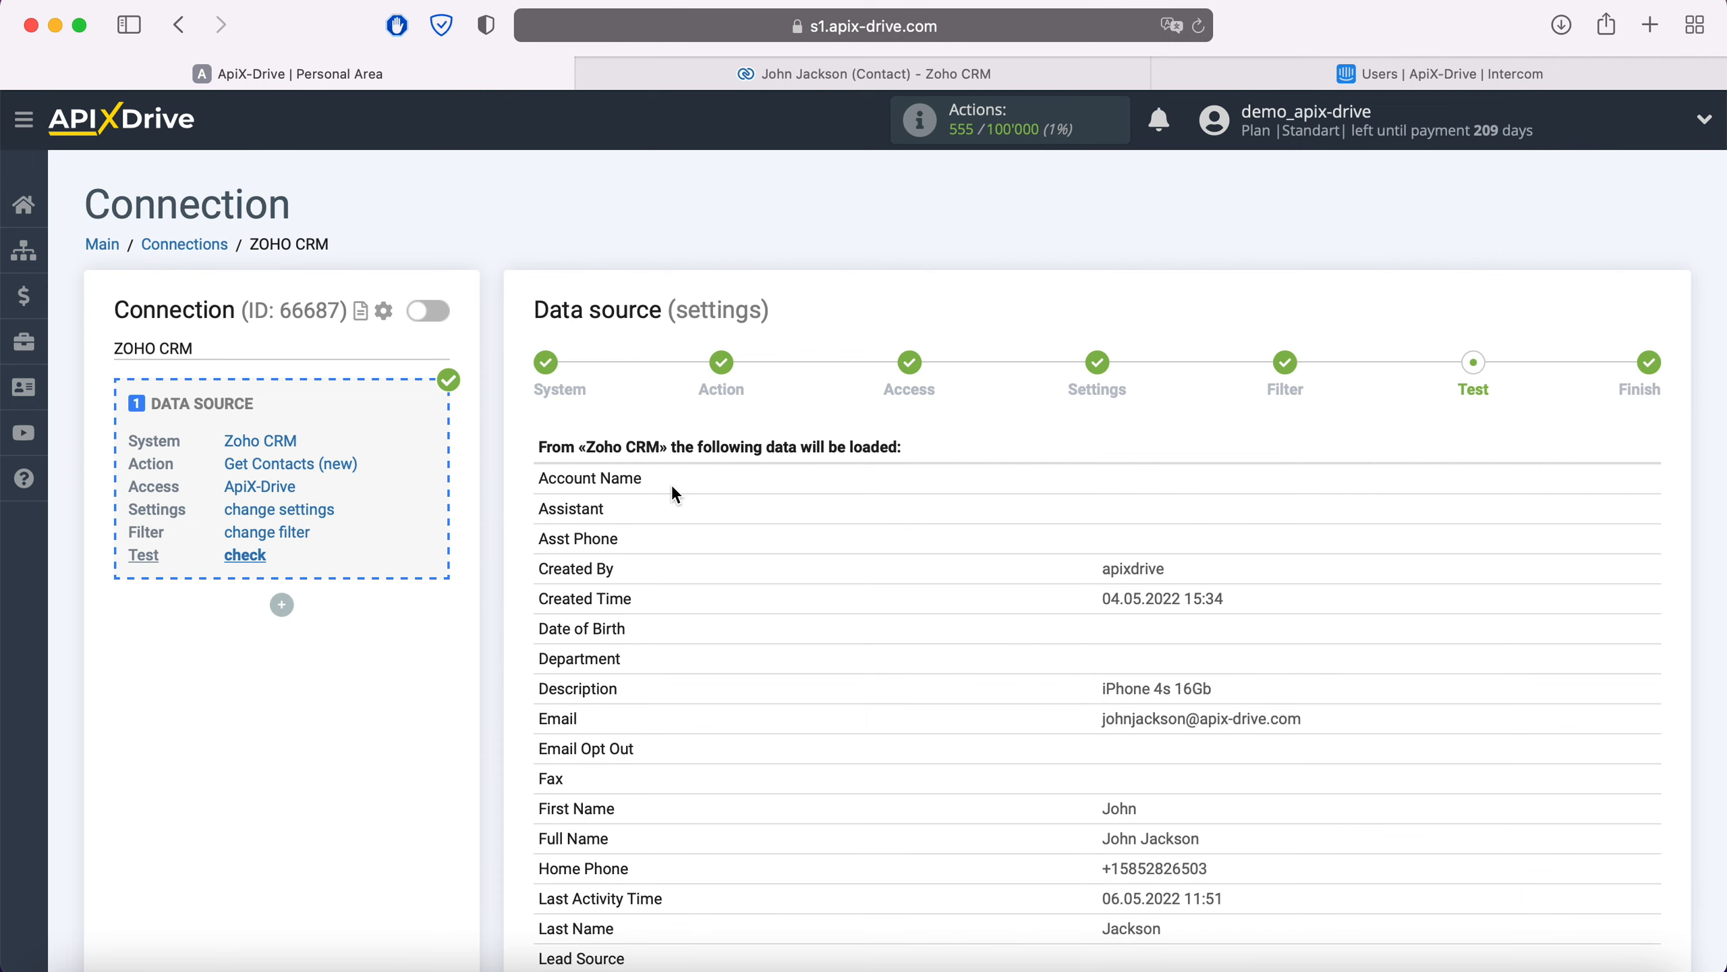
{"action": "scroll", "coordinate": [675, 493], "scroll_direction": "down", "scroll_amount": 15}
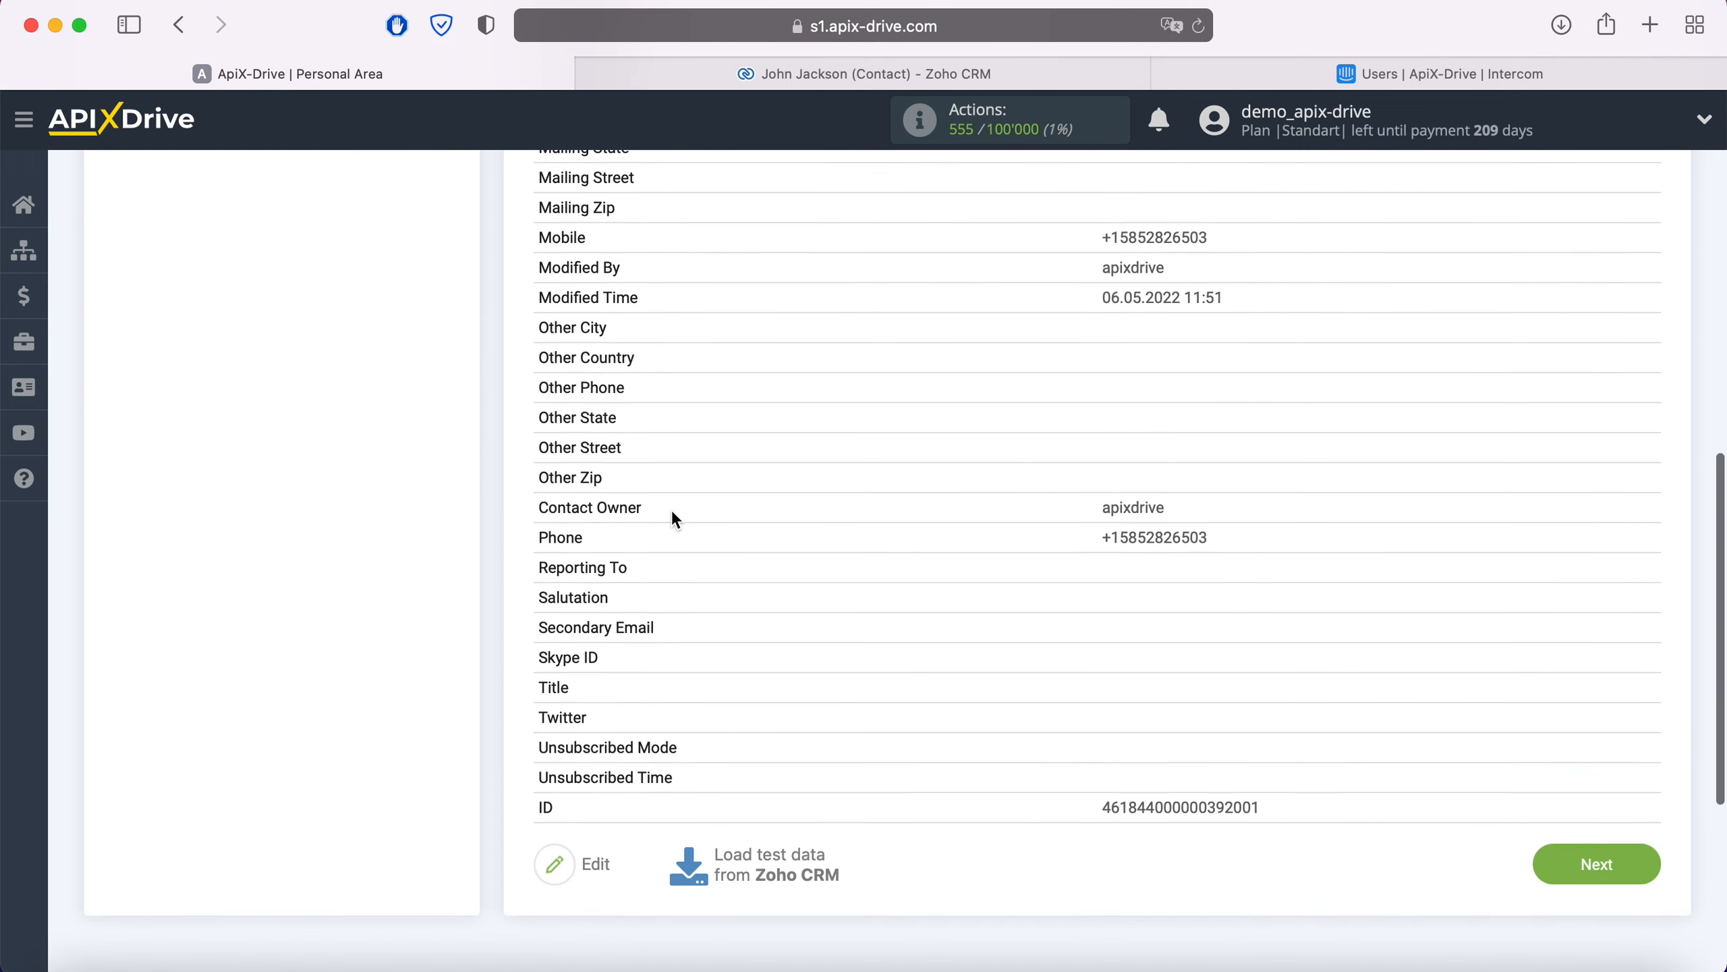
{"action": "left_click", "coordinate": [1634, 859]}
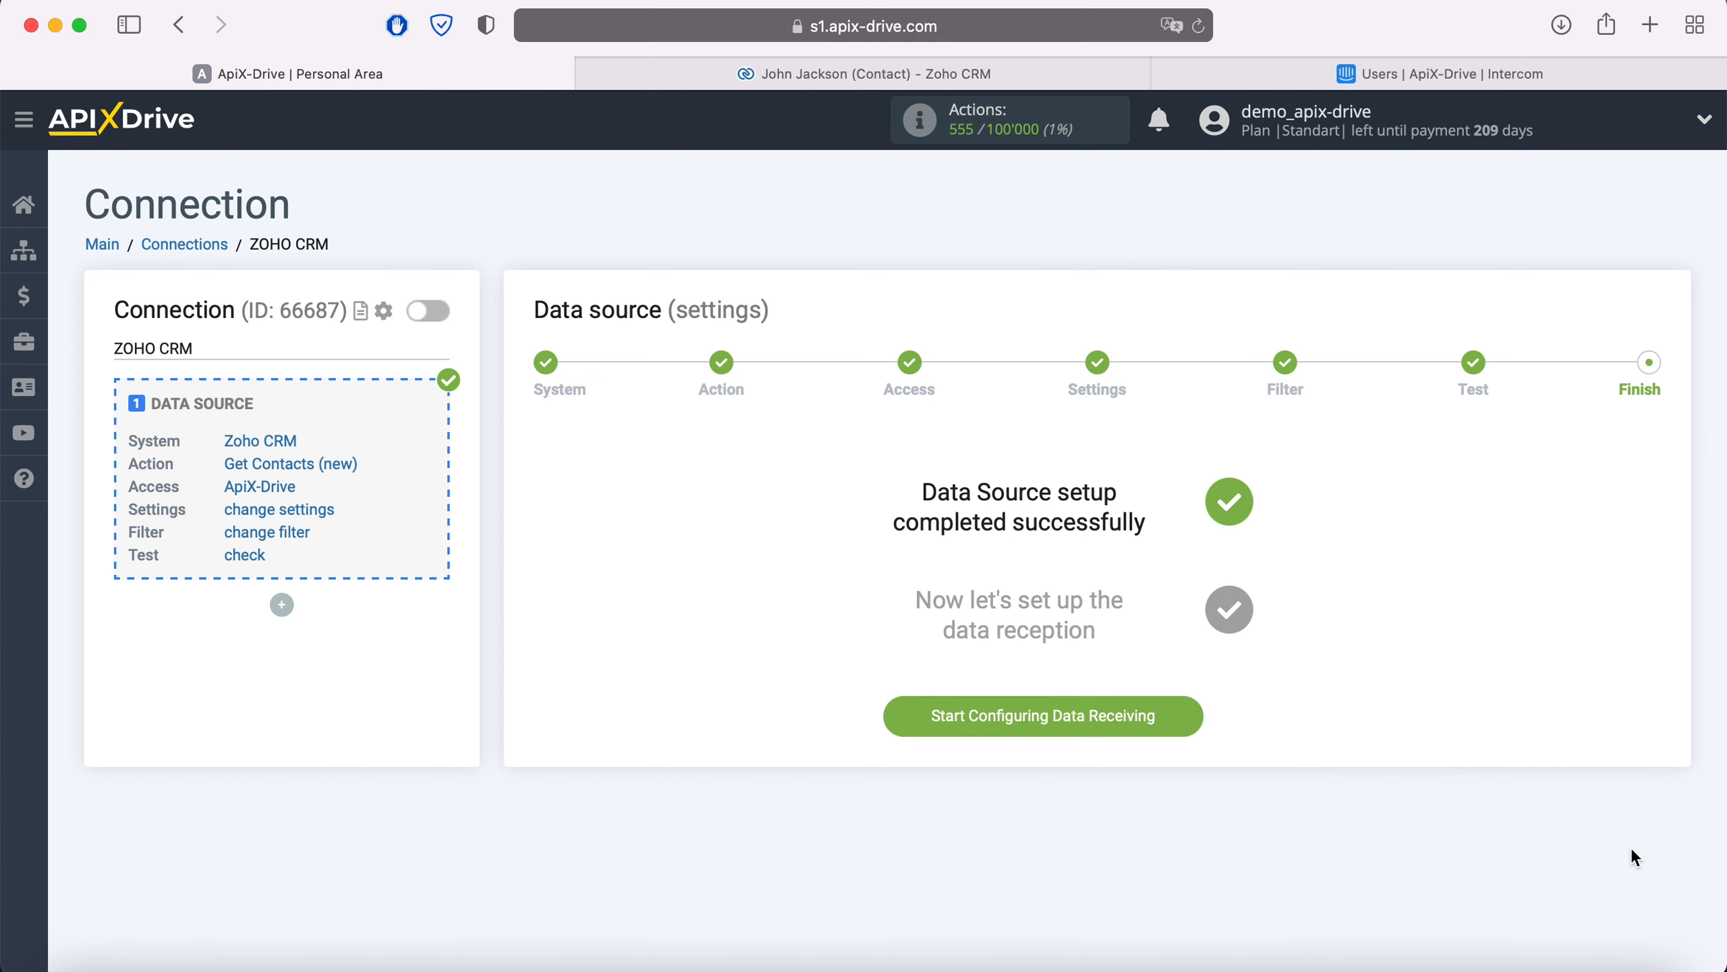
{"action": "left_click", "coordinate": [1194, 717]}
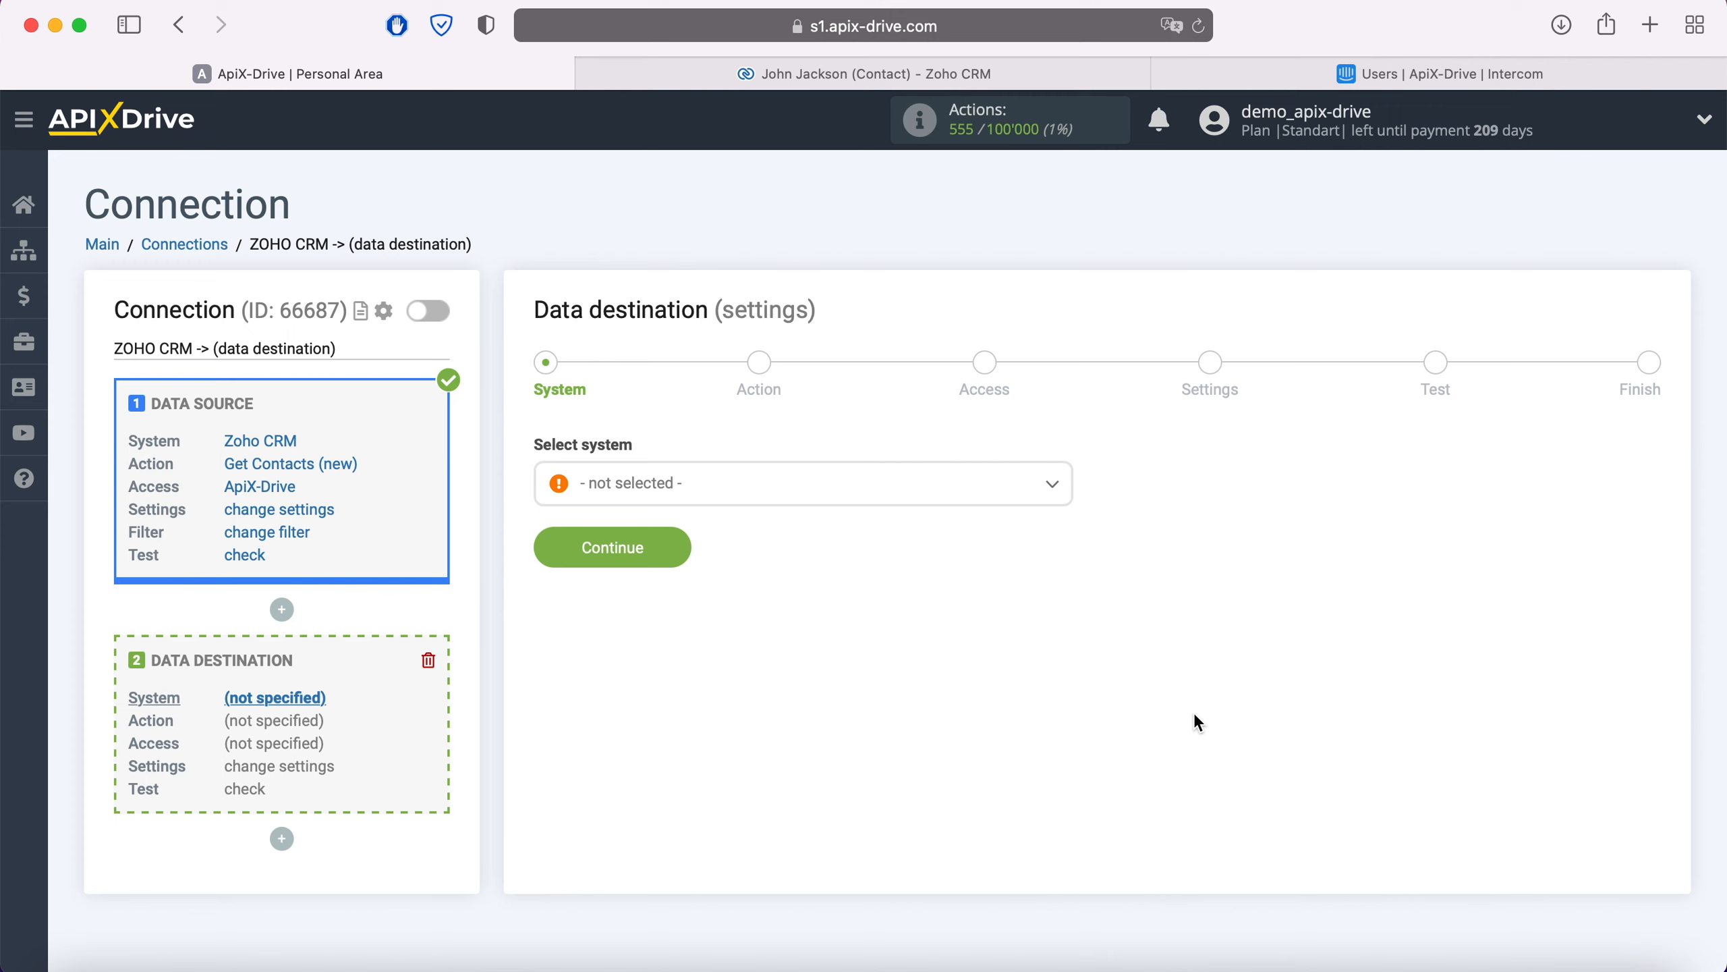
Step: Choose Intercom as the destination system
{"action": "left_click", "coordinate": [853, 493]}
{"action": "scroll", "coordinate": [843, 667], "scroll_direction": "down", "scroll_amount": 15}
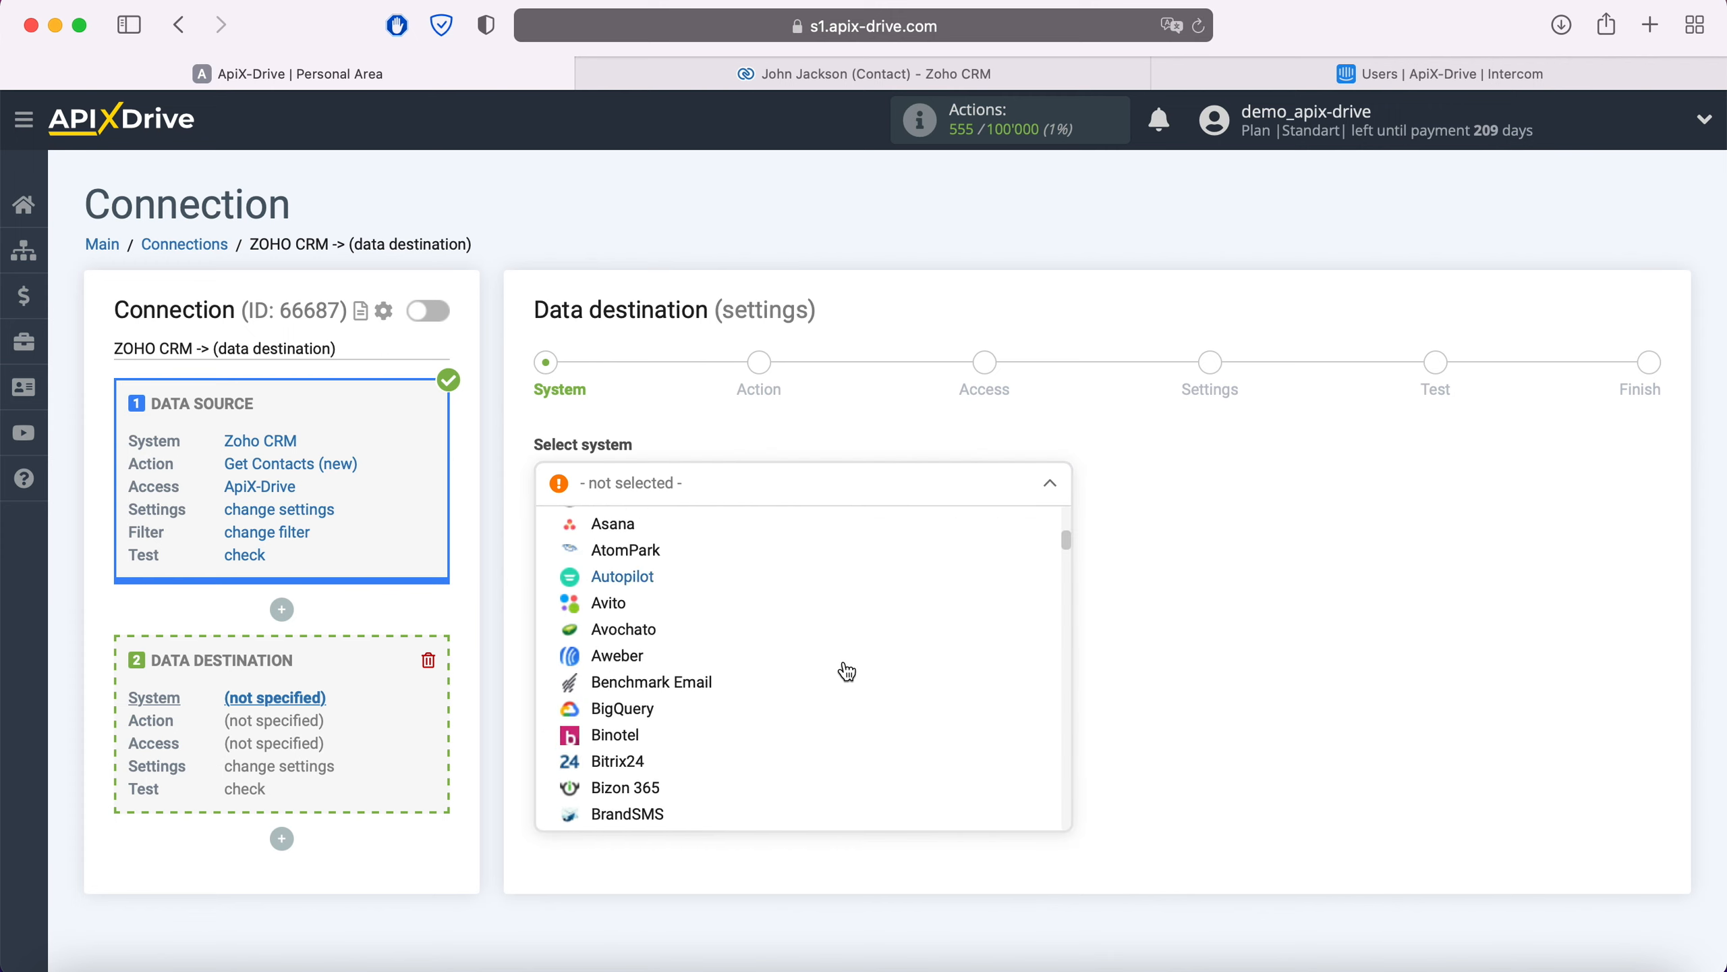
{"action": "scroll", "coordinate": [846, 672], "scroll_direction": "down", "scroll_amount": 20}
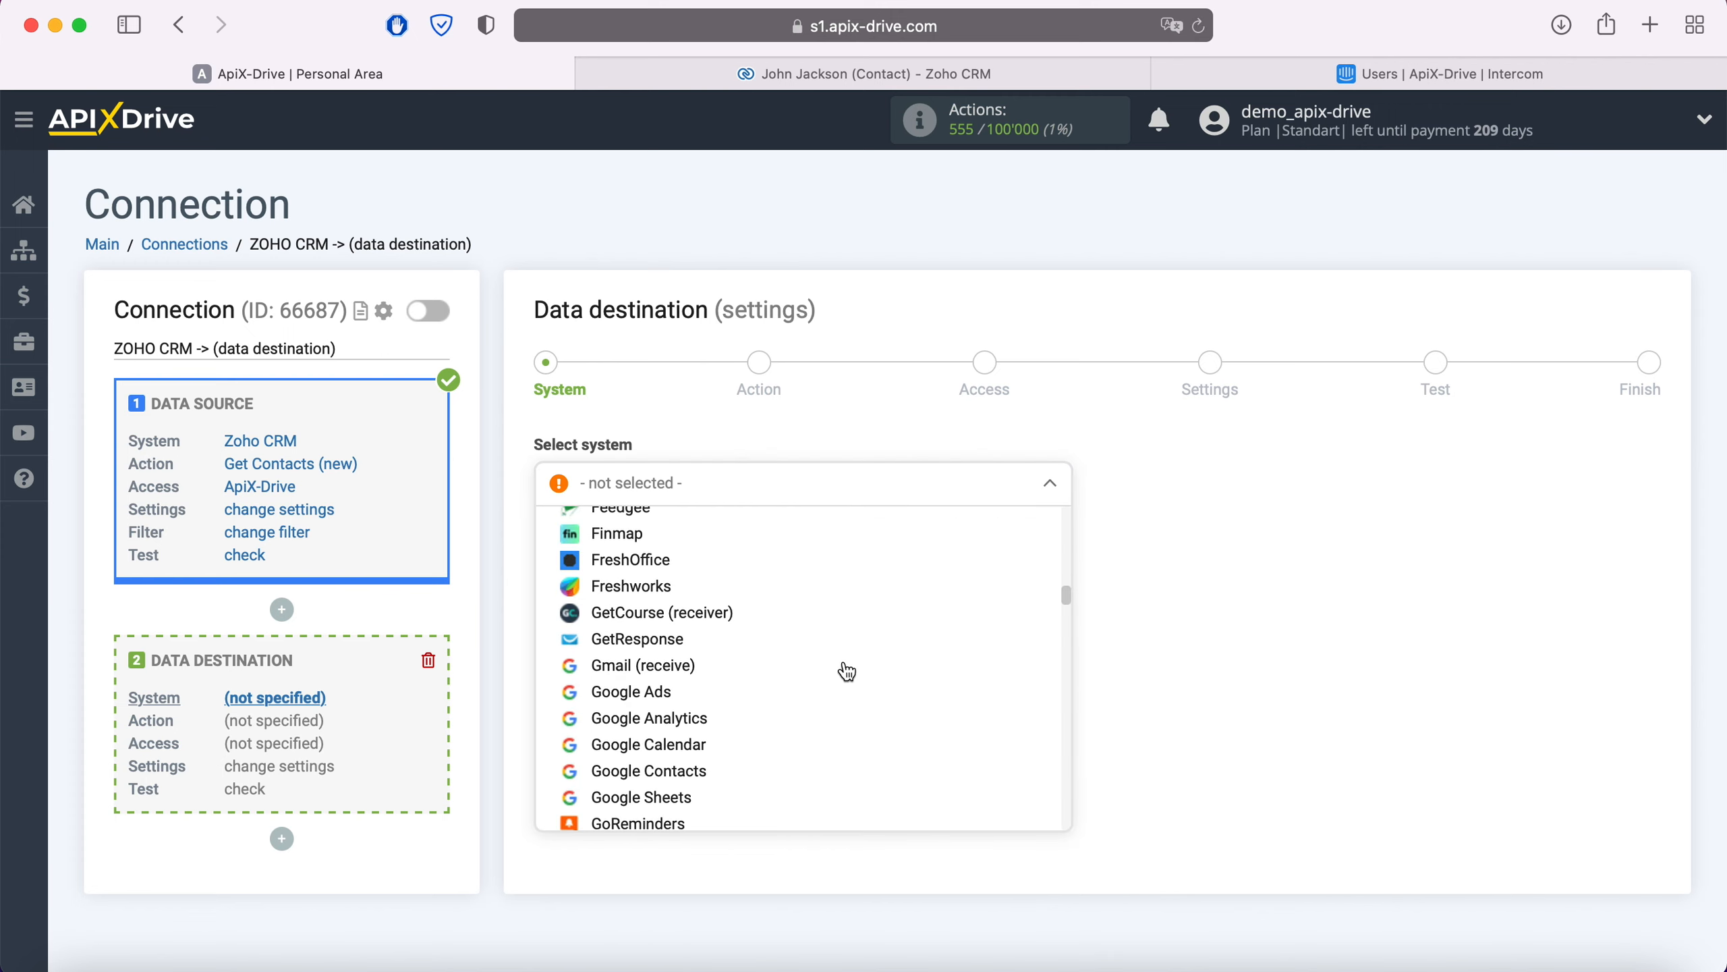
{"action": "scroll", "coordinate": [847, 672], "scroll_direction": "down", "scroll_amount": 10}
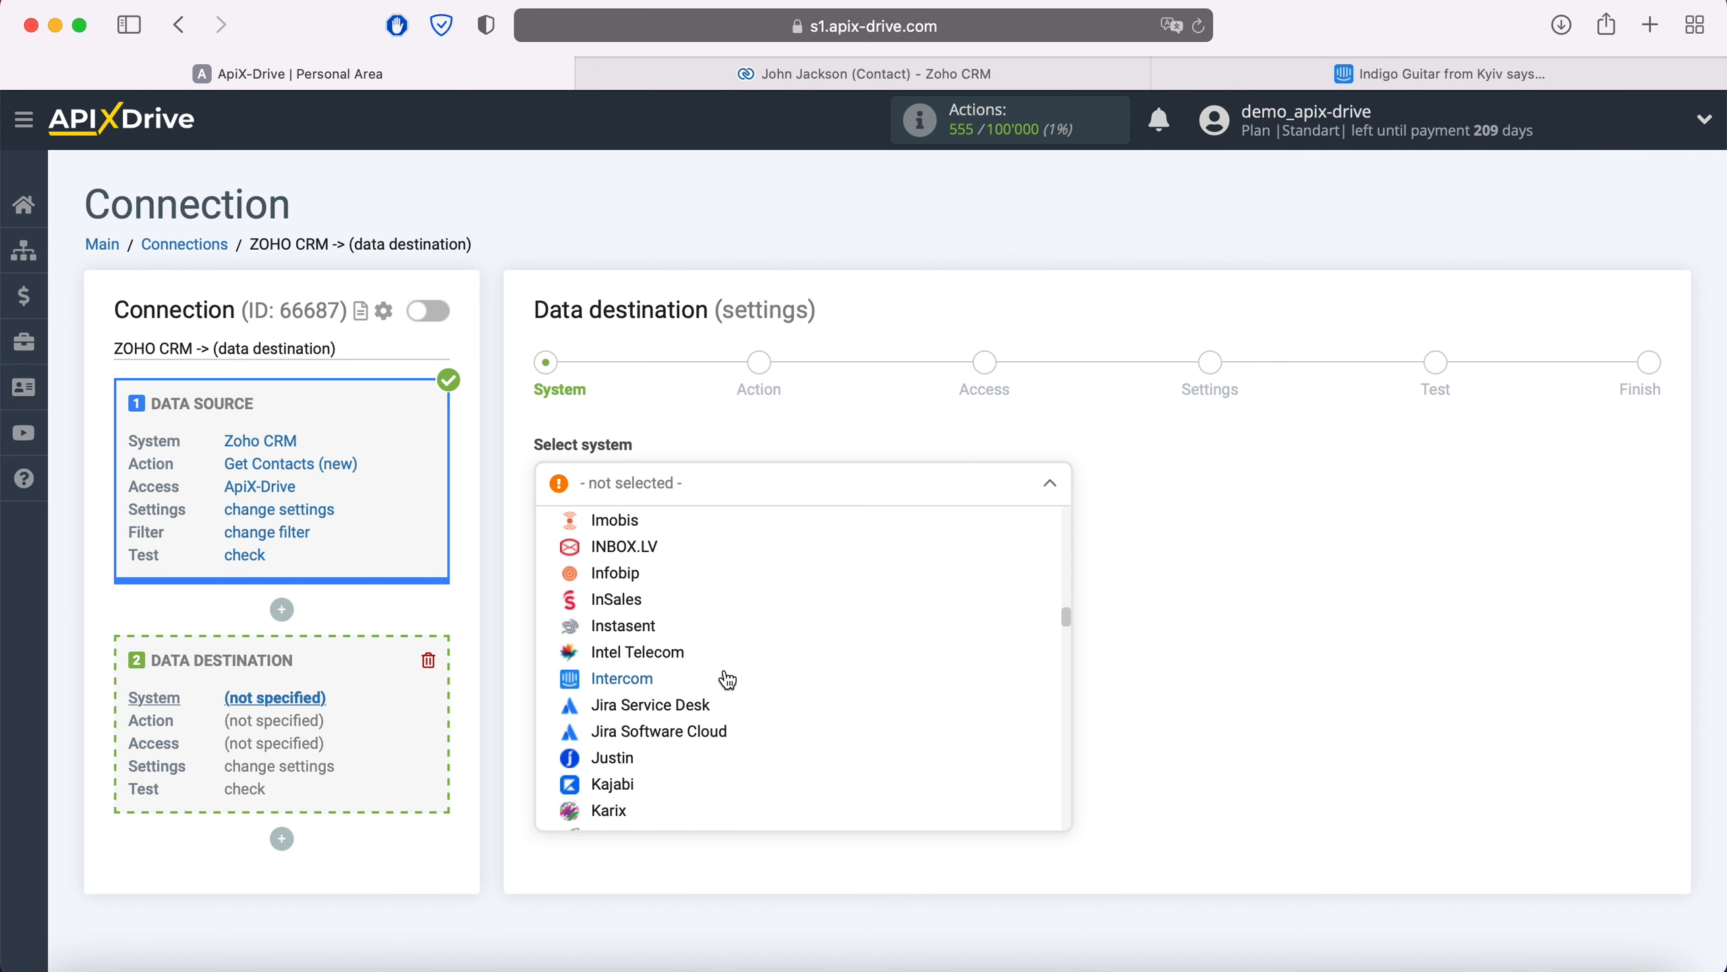
{"action": "left_click", "coordinate": [646, 683]}
{"action": "left_click", "coordinate": [679, 548]}
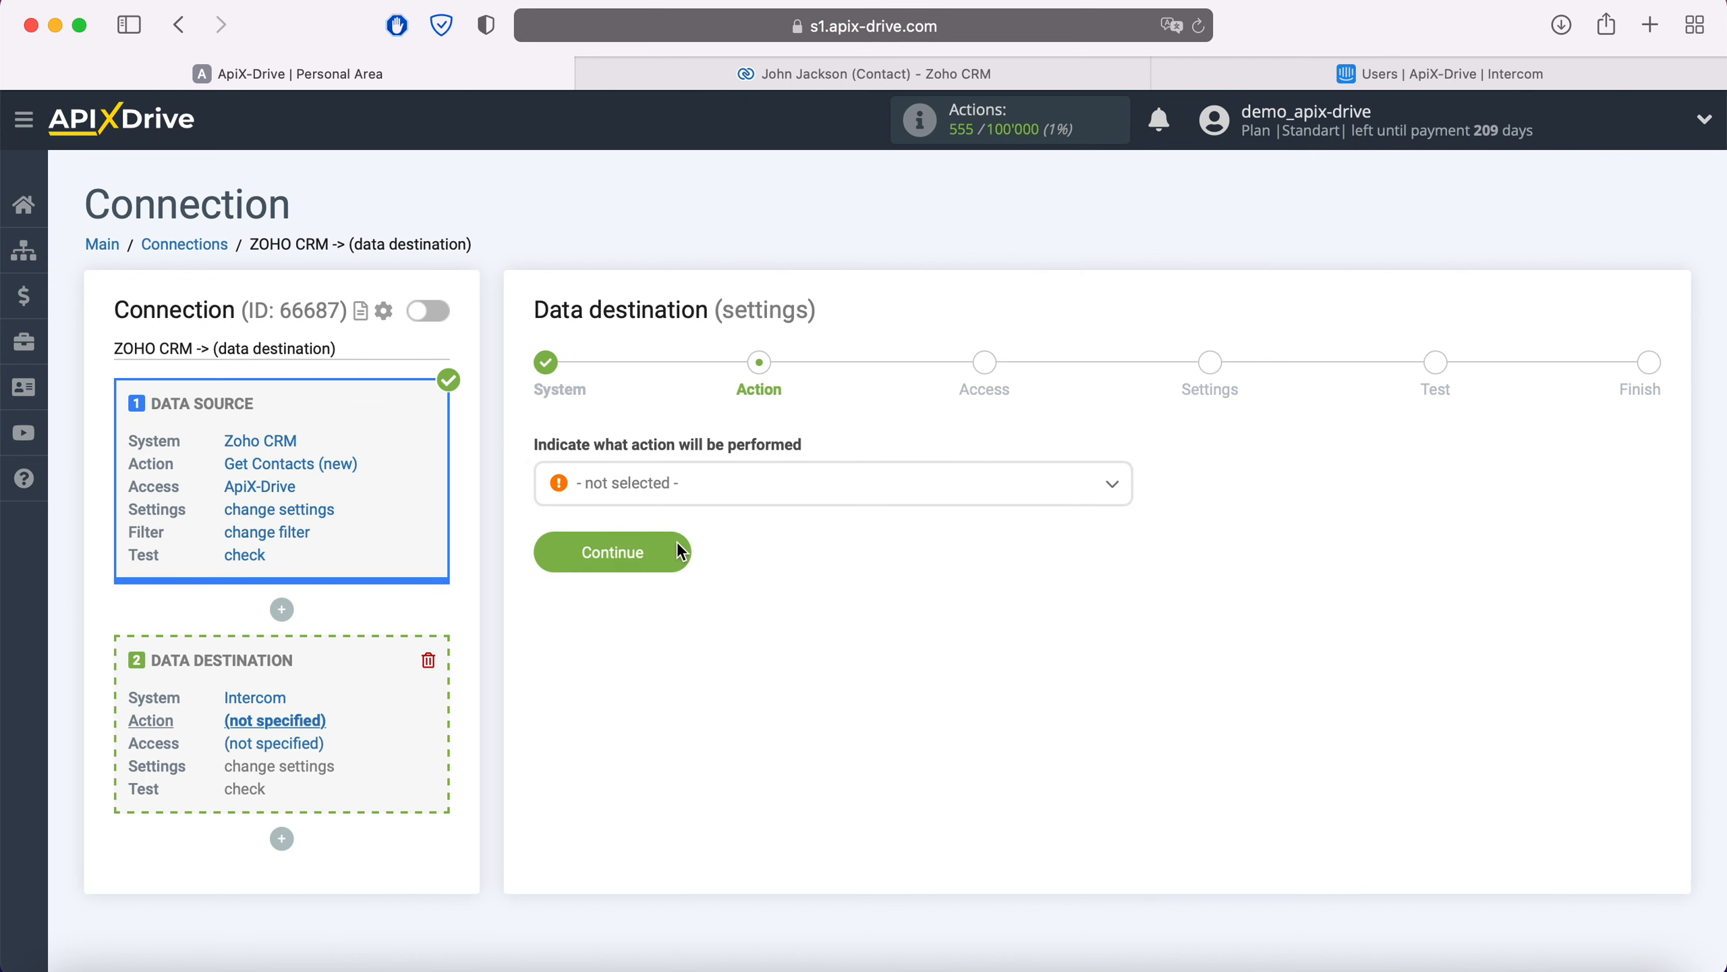
Step: Set the Intercom action to Create User / Lead and begin connecting an Intercom account
{"action": "left_click", "coordinate": [706, 501]}
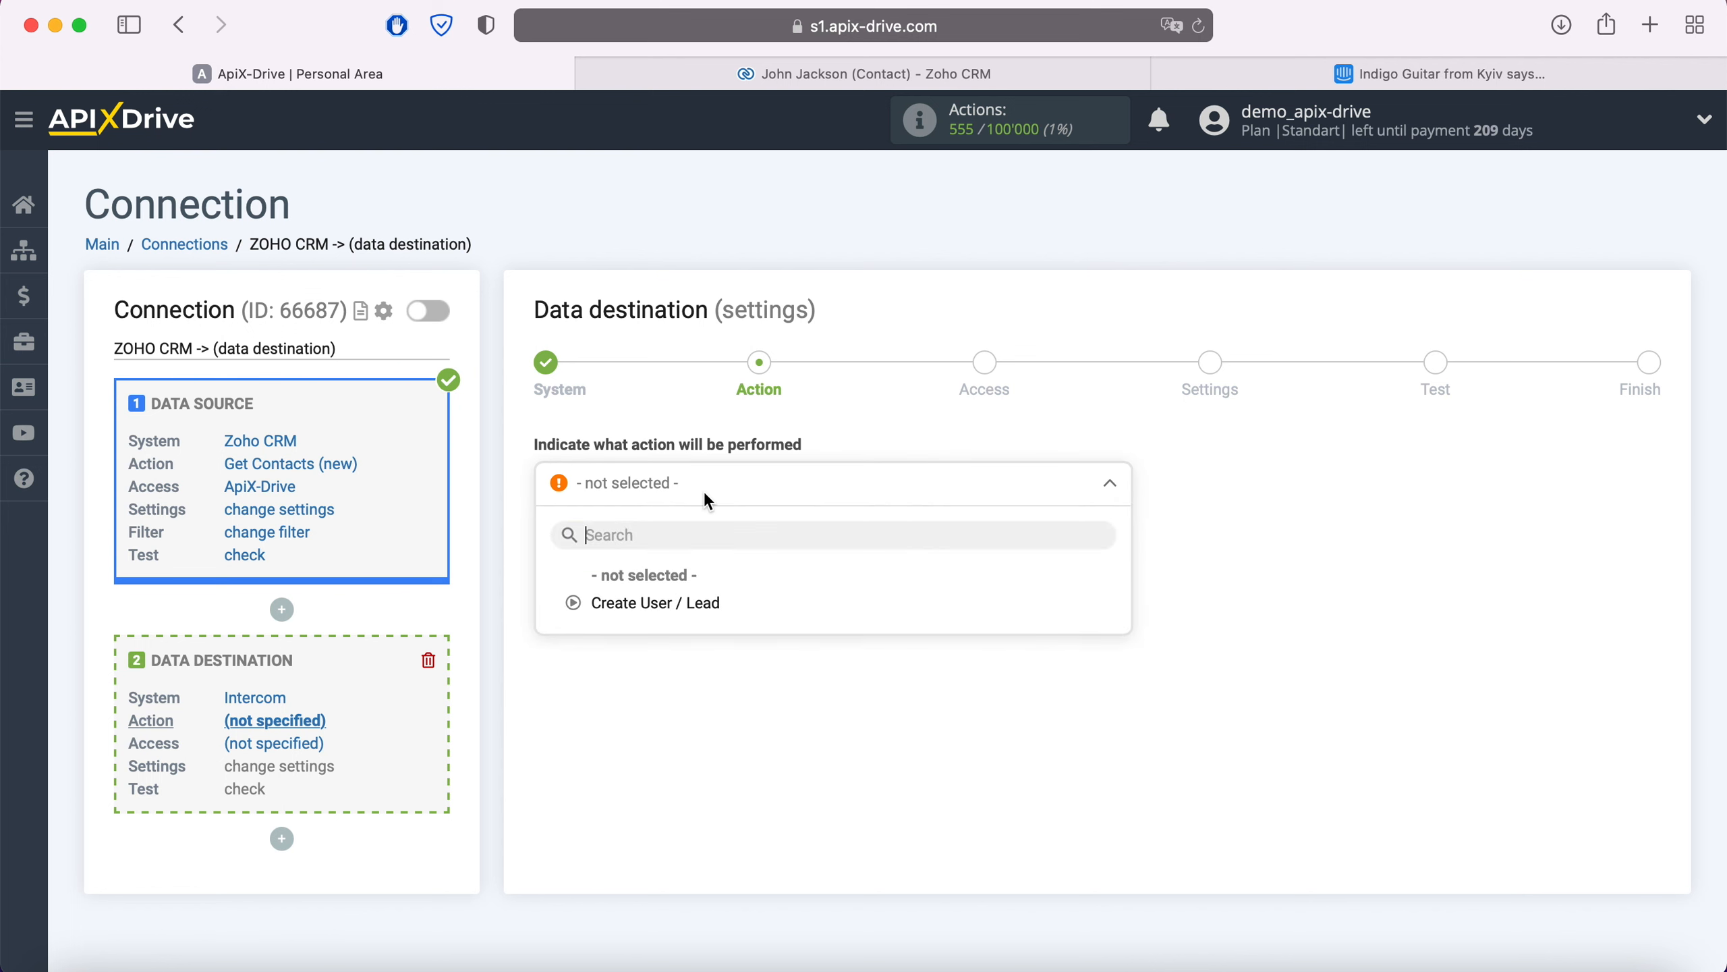
{"action": "left_click", "coordinate": [698, 603]}
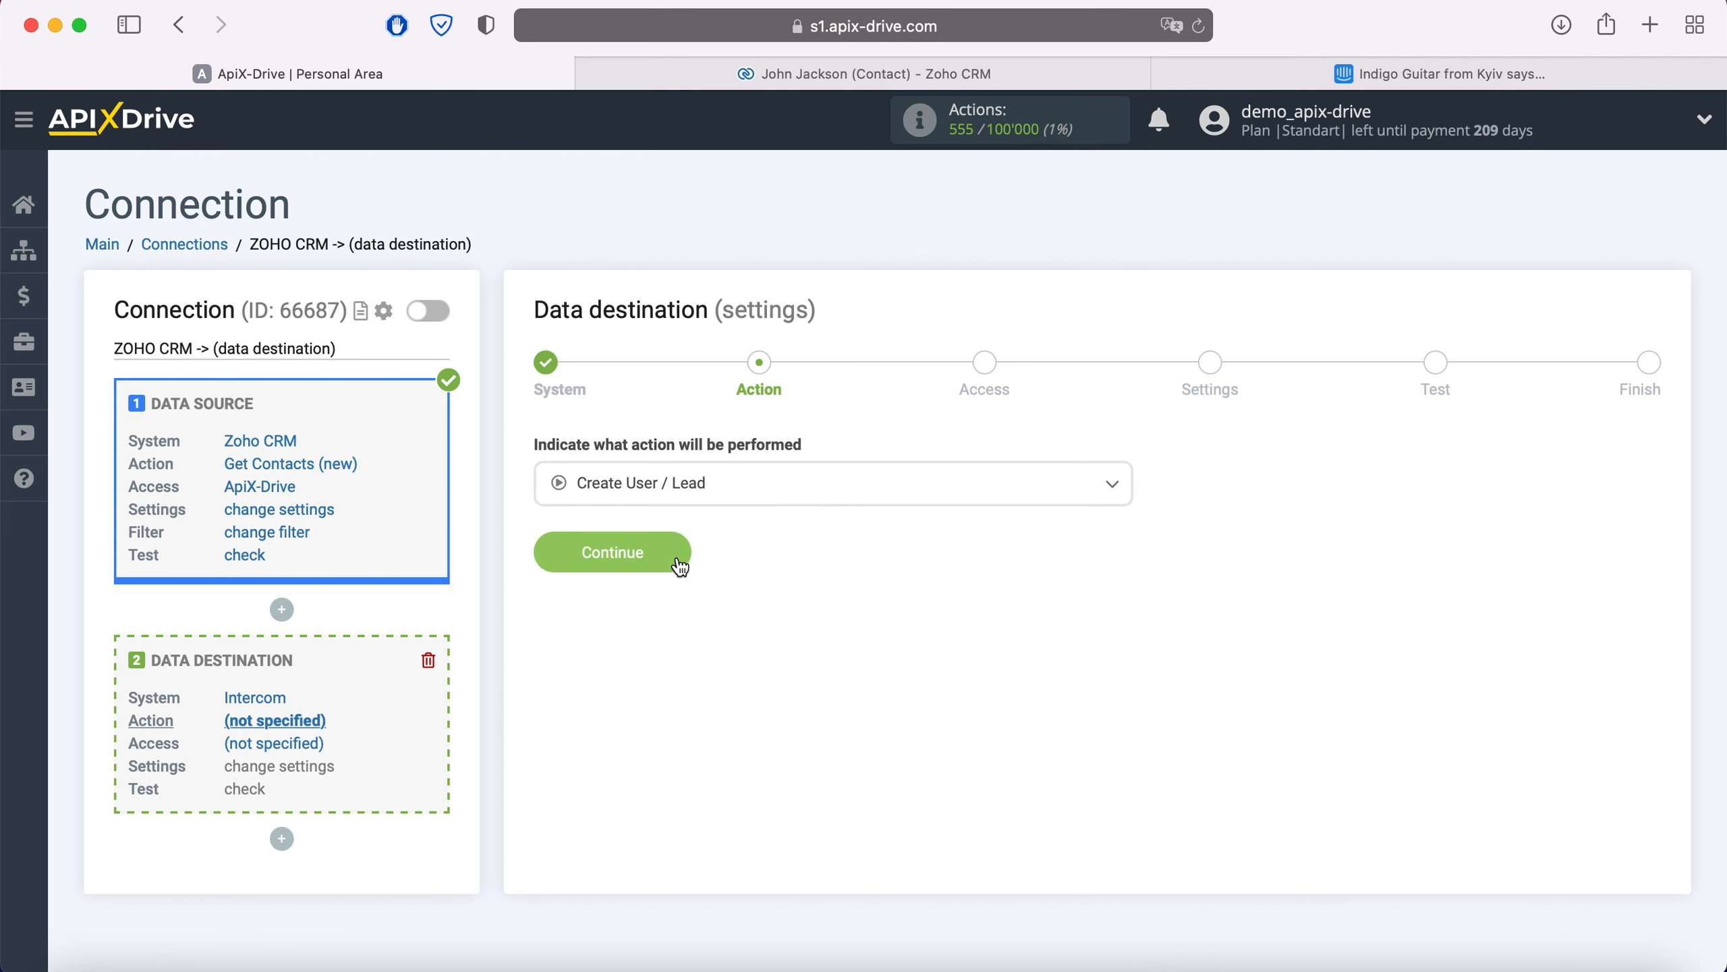
{"action": "left_click", "coordinate": [678, 552]}
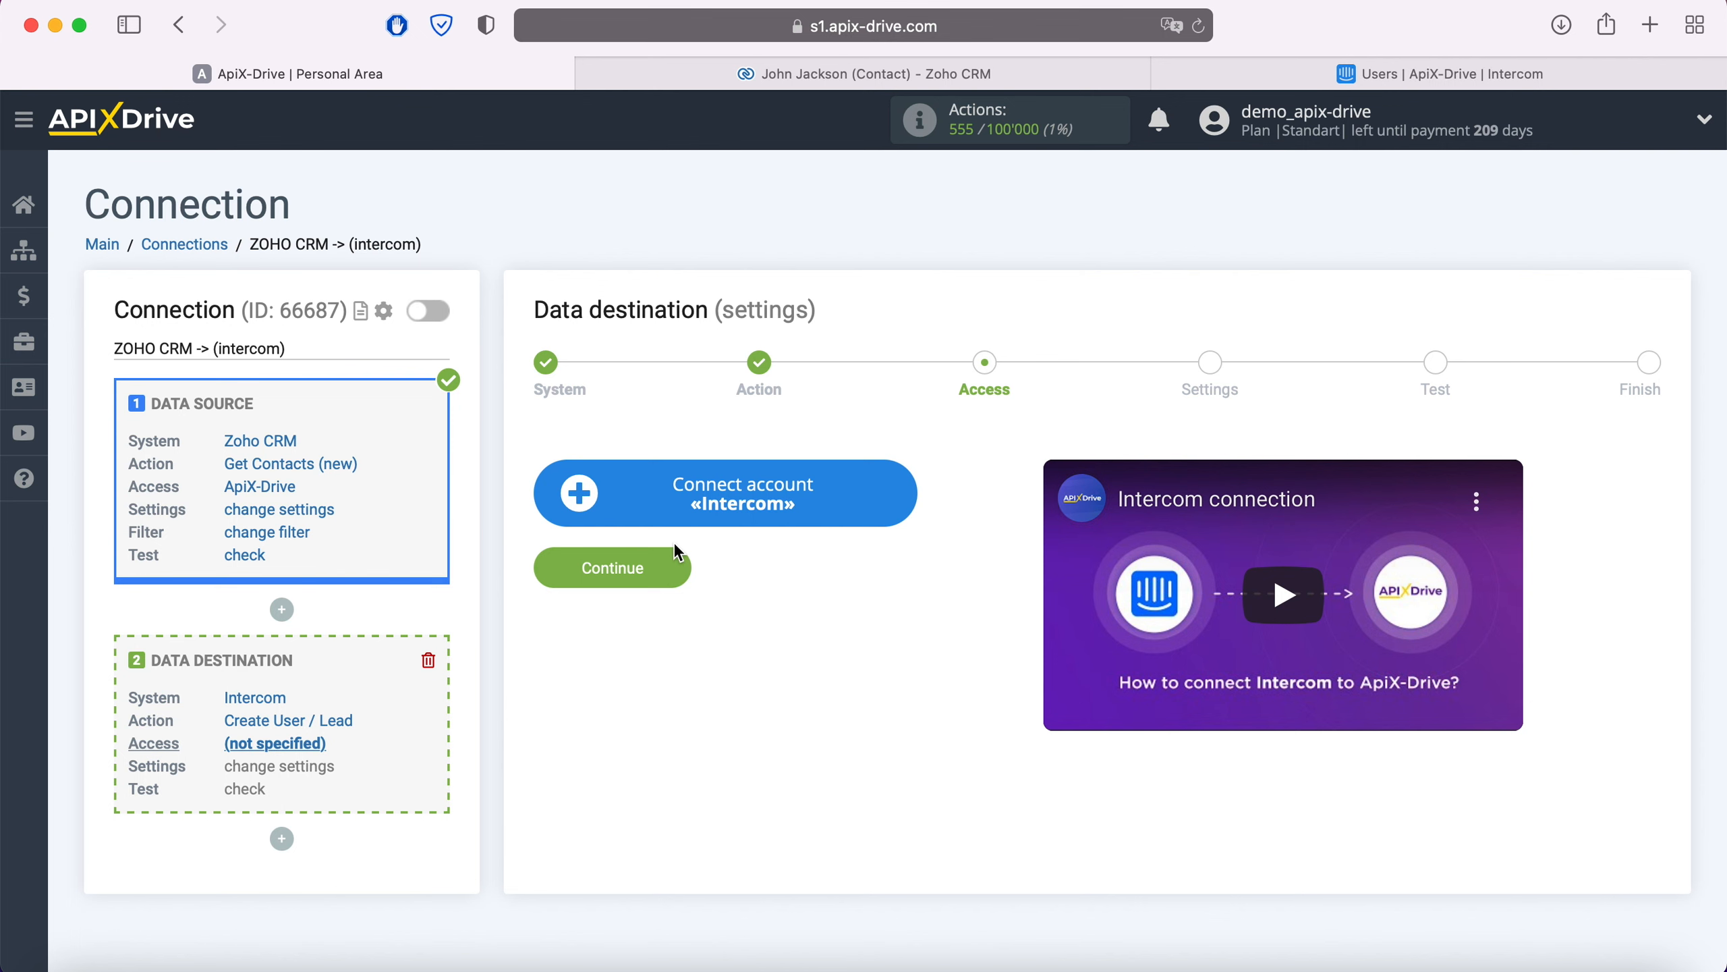
{"action": "left_click", "coordinate": [905, 487]}
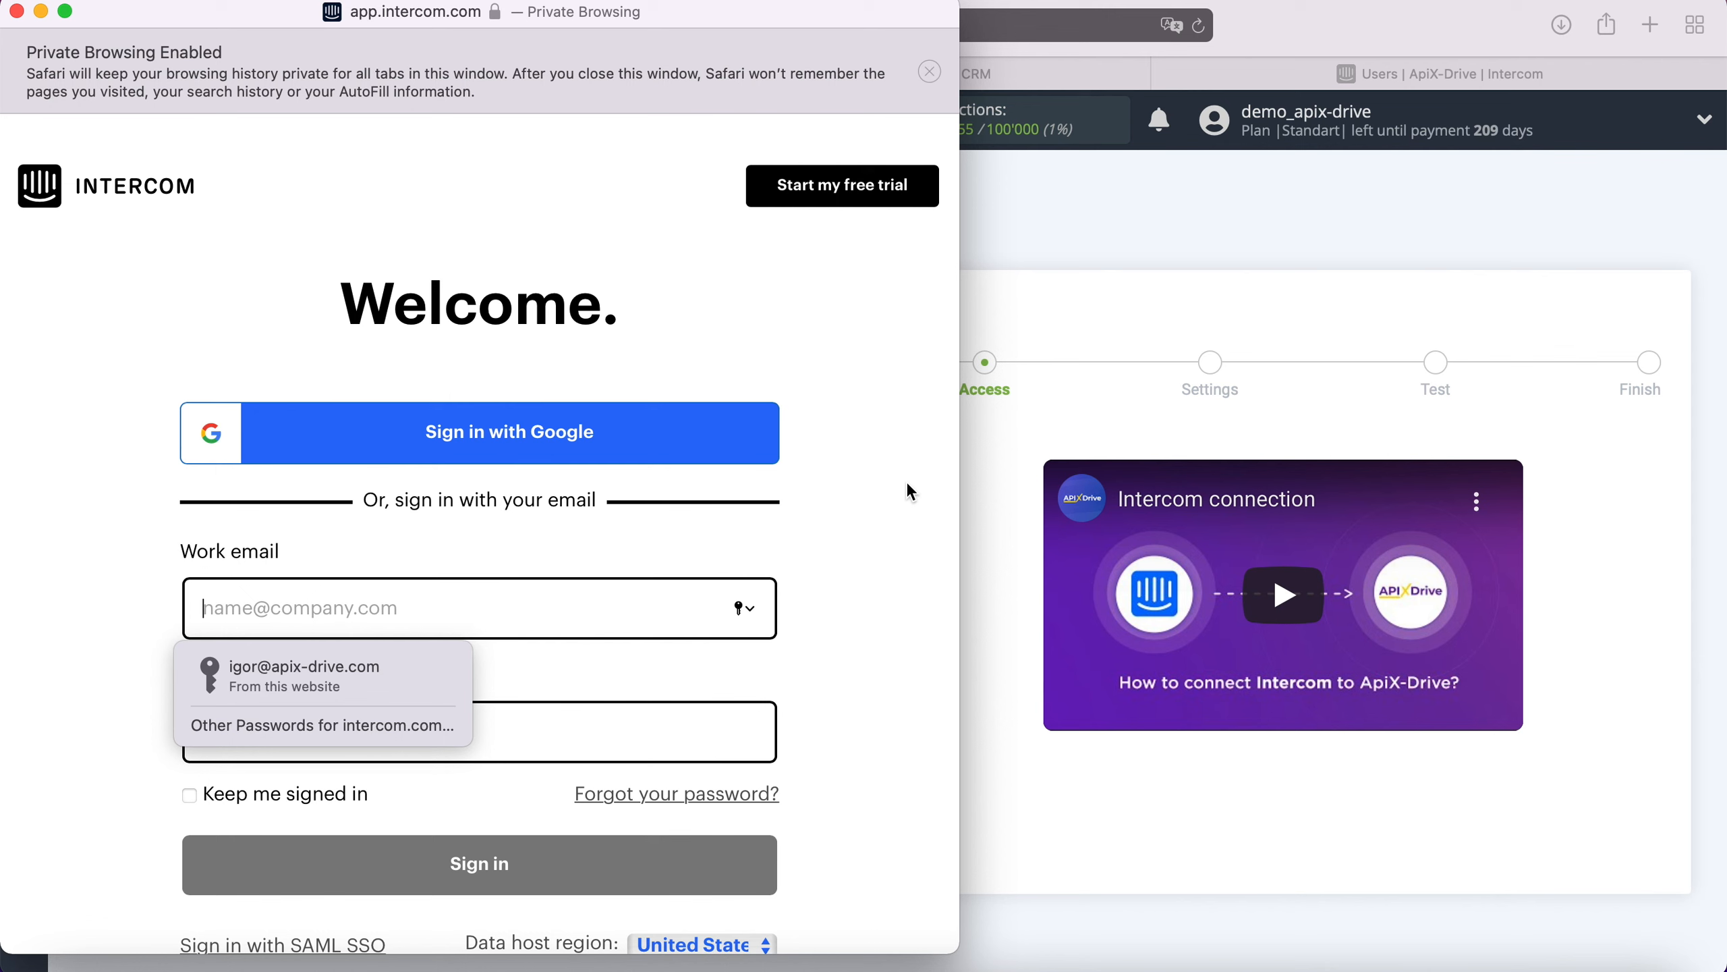
Step: Sign in to Intercom with the saved credentials and authorize ApiX-Drive's access
{"action": "left_click", "coordinate": [391, 669]}
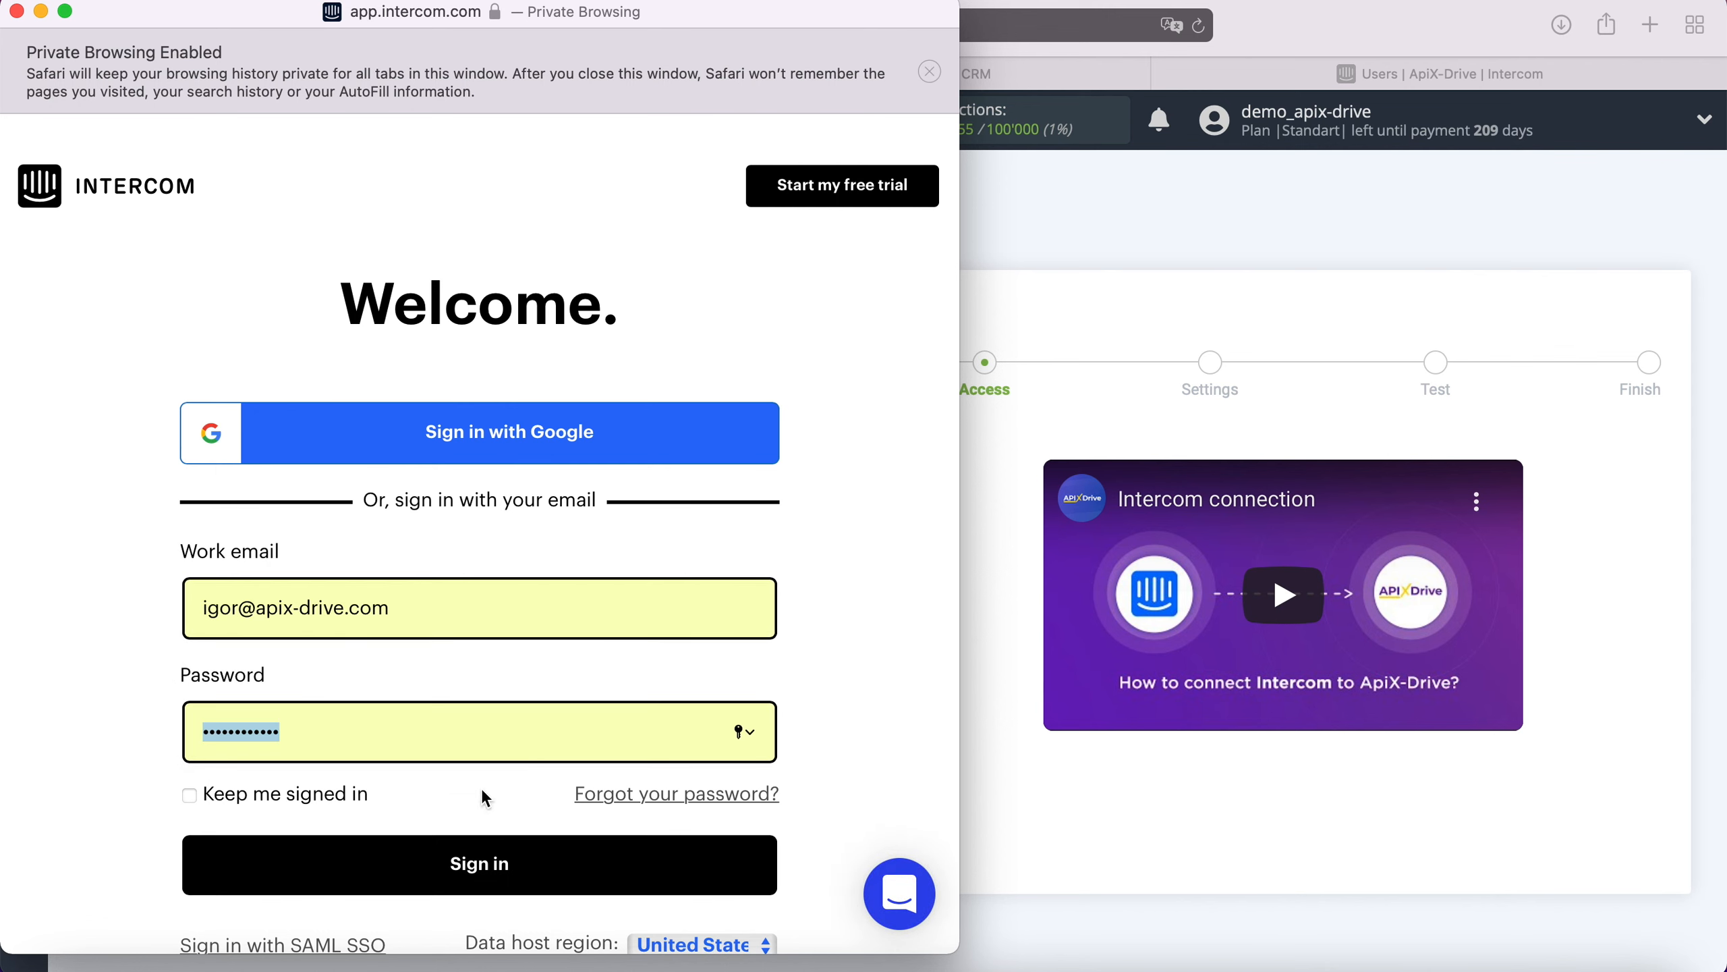
{"action": "left_click", "coordinate": [529, 864]}
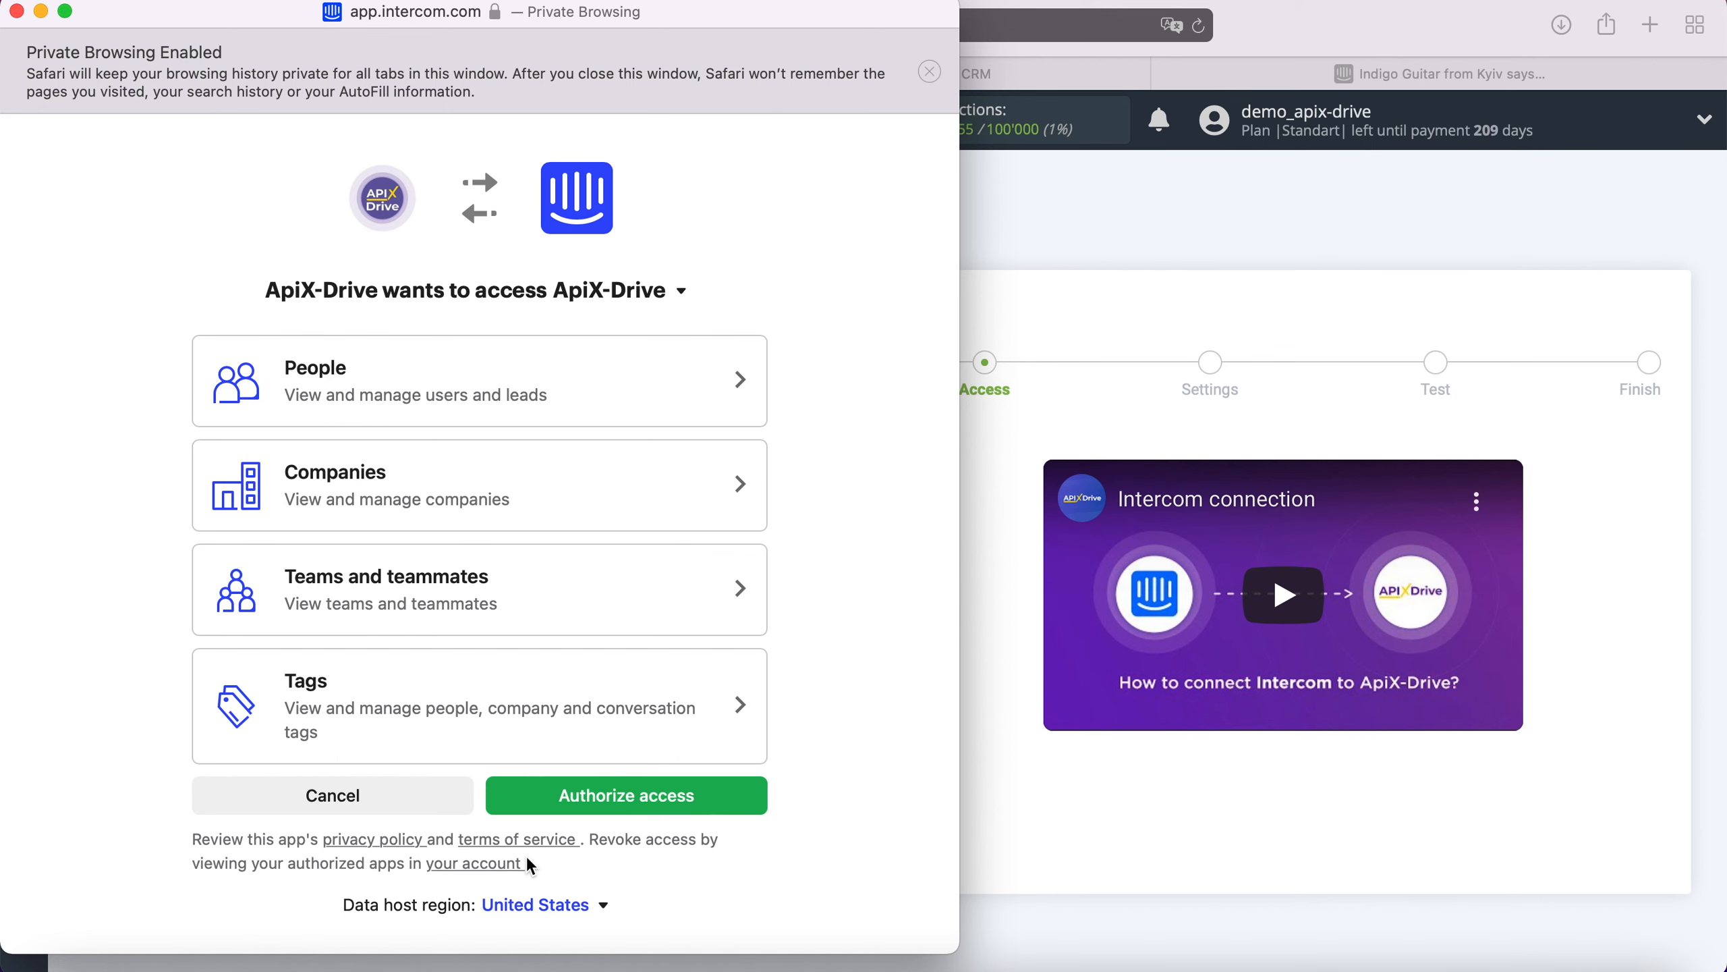
{"action": "left_click", "coordinate": [610, 803]}
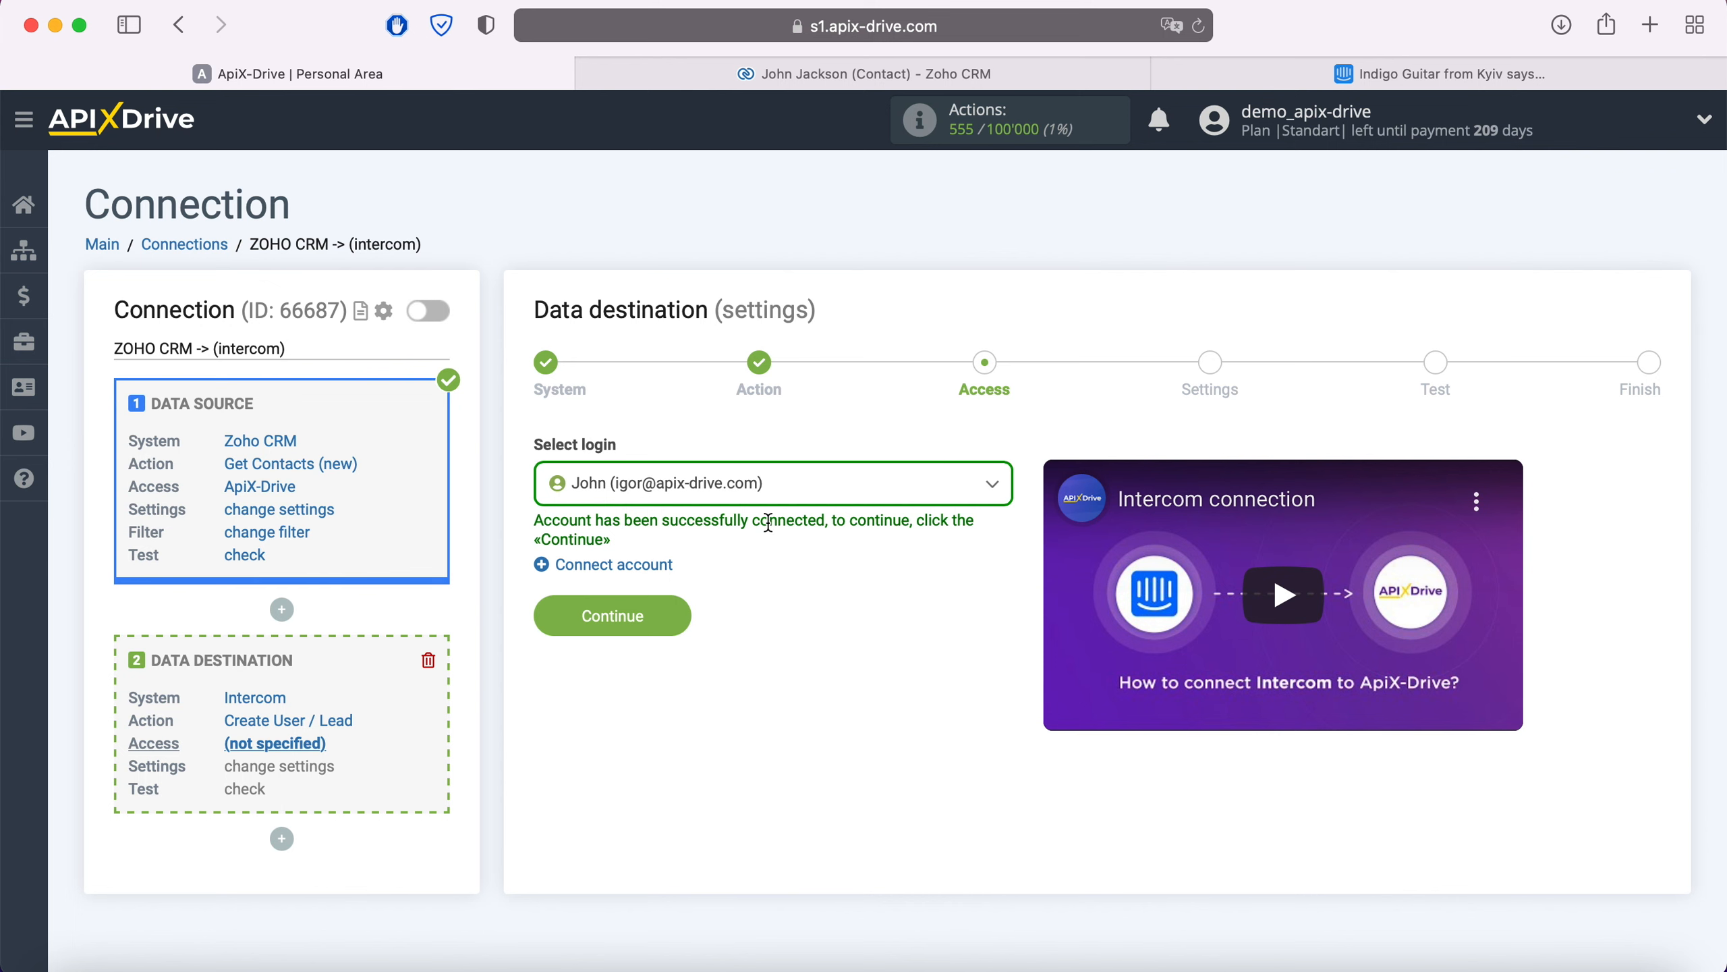
Step: Select the connected Intercom login, continue, and set Contact type to User
{"action": "left_click", "coordinate": [778, 498]}
{"action": "left_click", "coordinate": [745, 632]}
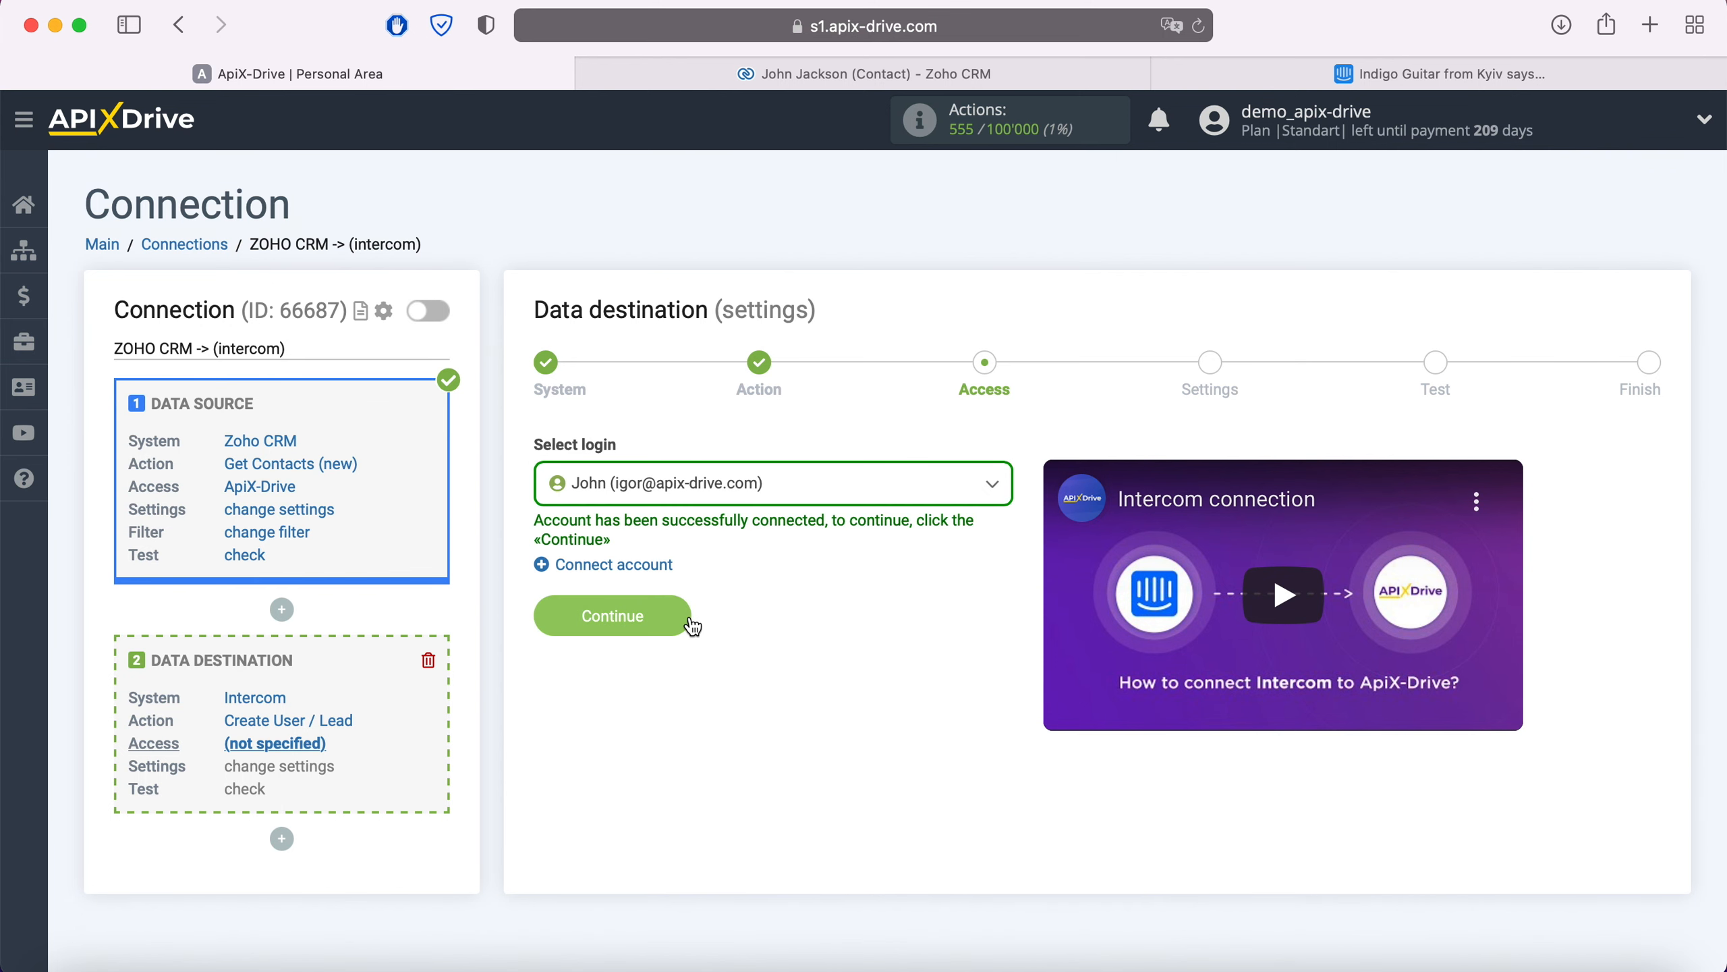
{"action": "left_click", "coordinate": [683, 615]}
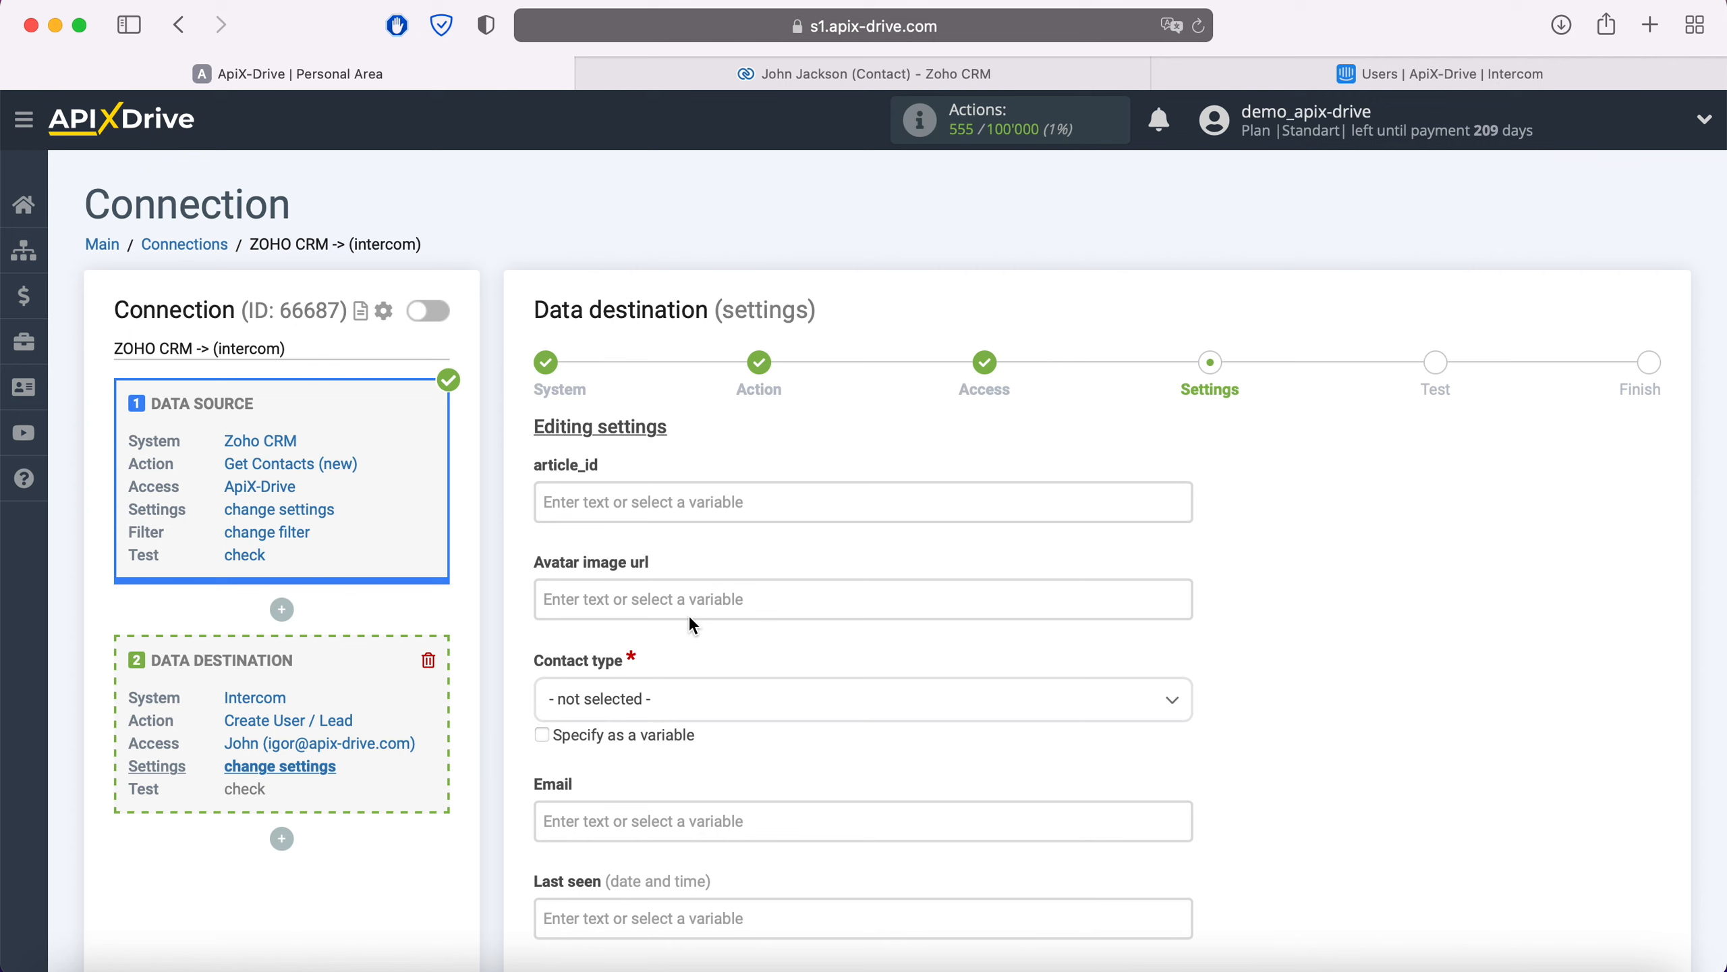
{"action": "left_click", "coordinate": [676, 681]}
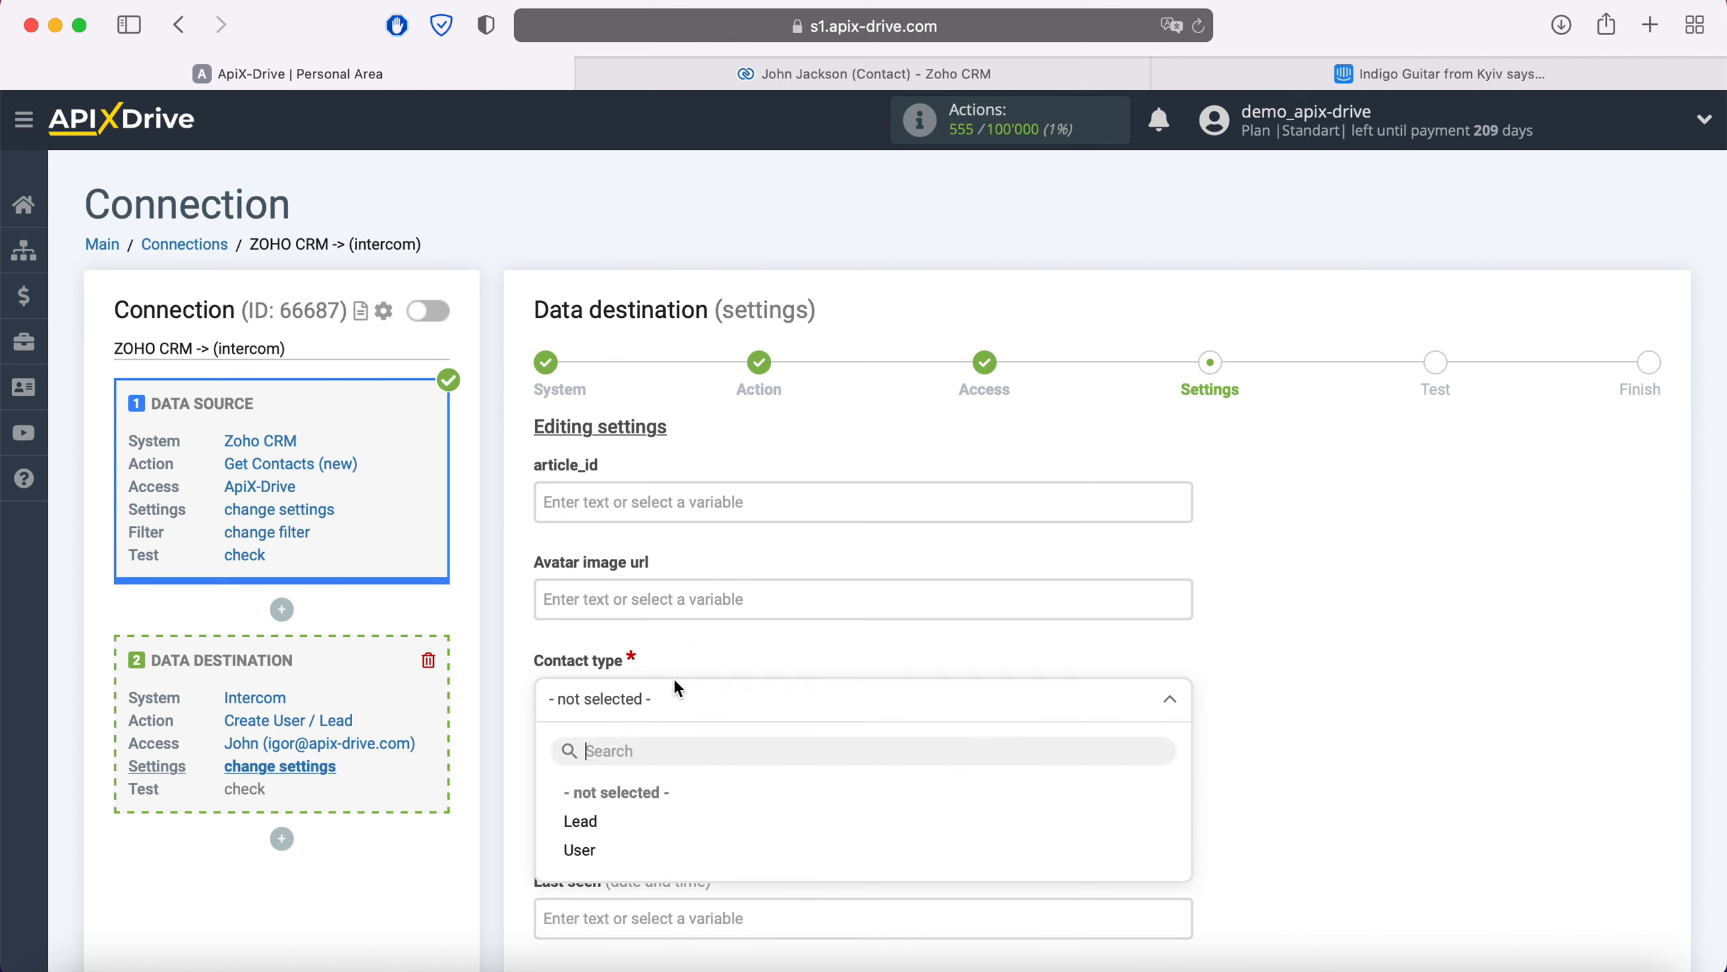
{"action": "left_click", "coordinate": [599, 849]}
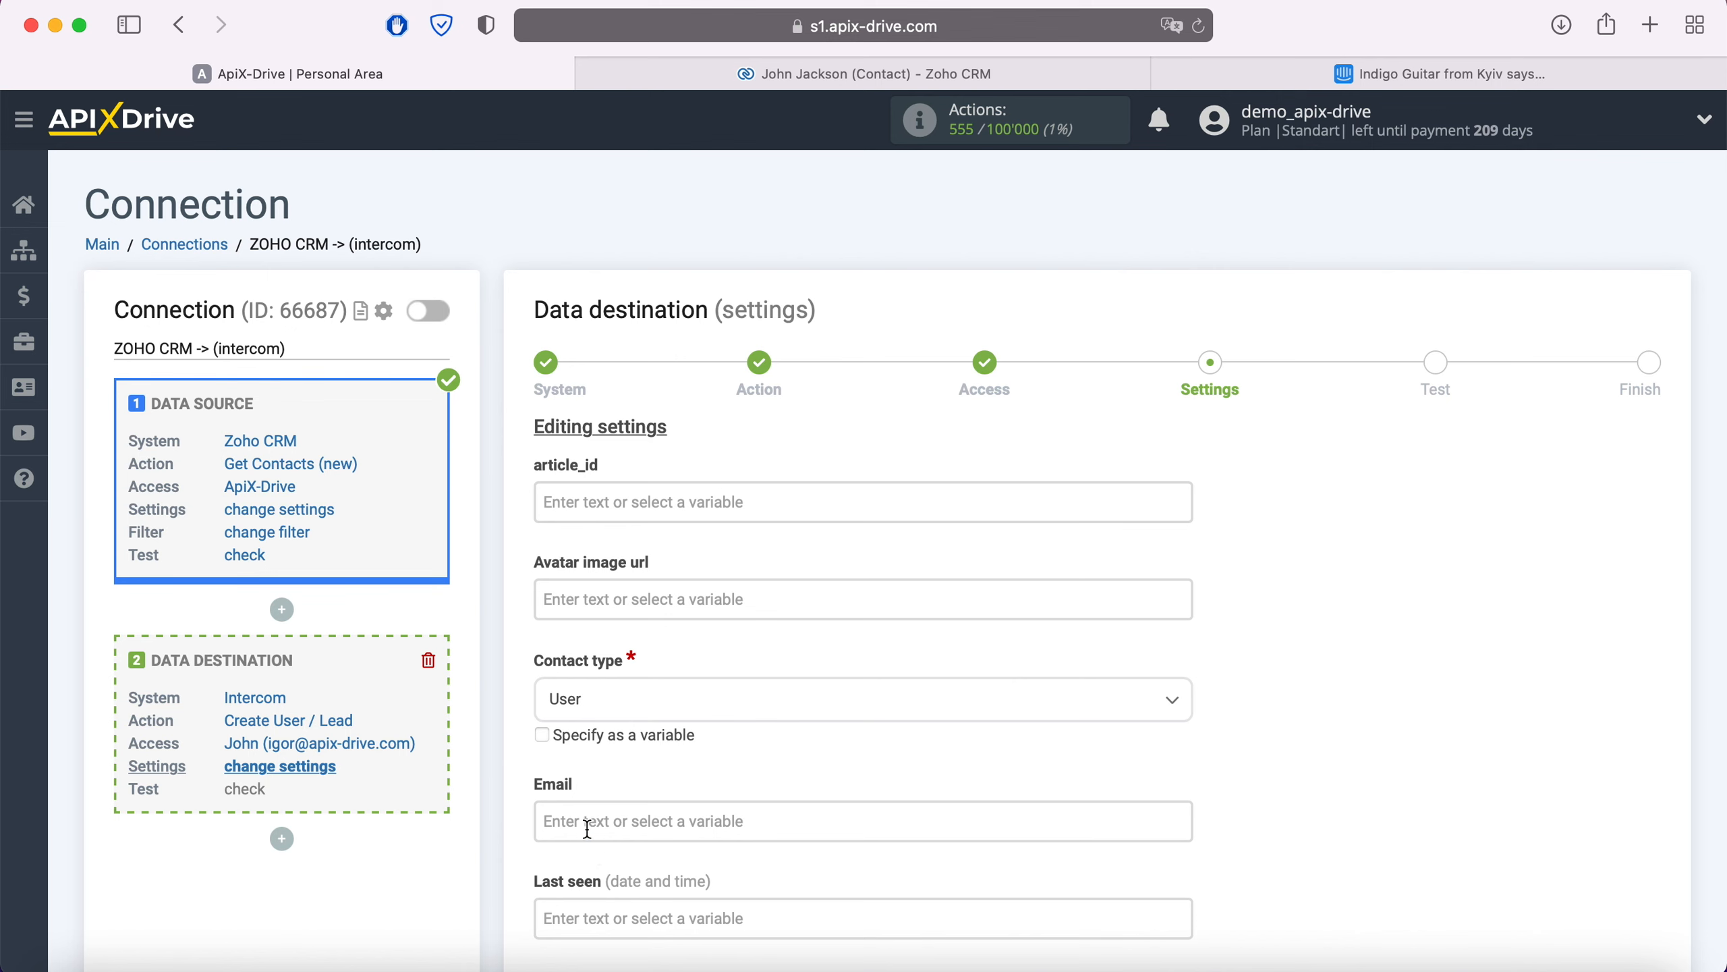
Step: Map Intercom Email to the Zoho contact's email and Name to Full Name
{"action": "left_click", "coordinate": [587, 828]}
{"action": "scroll", "coordinate": [974, 554], "scroll_direction": "down", "scroll_amount": 8}
{"action": "scroll", "coordinate": [975, 554], "scroll_direction": "down", "scroll_amount": 5}
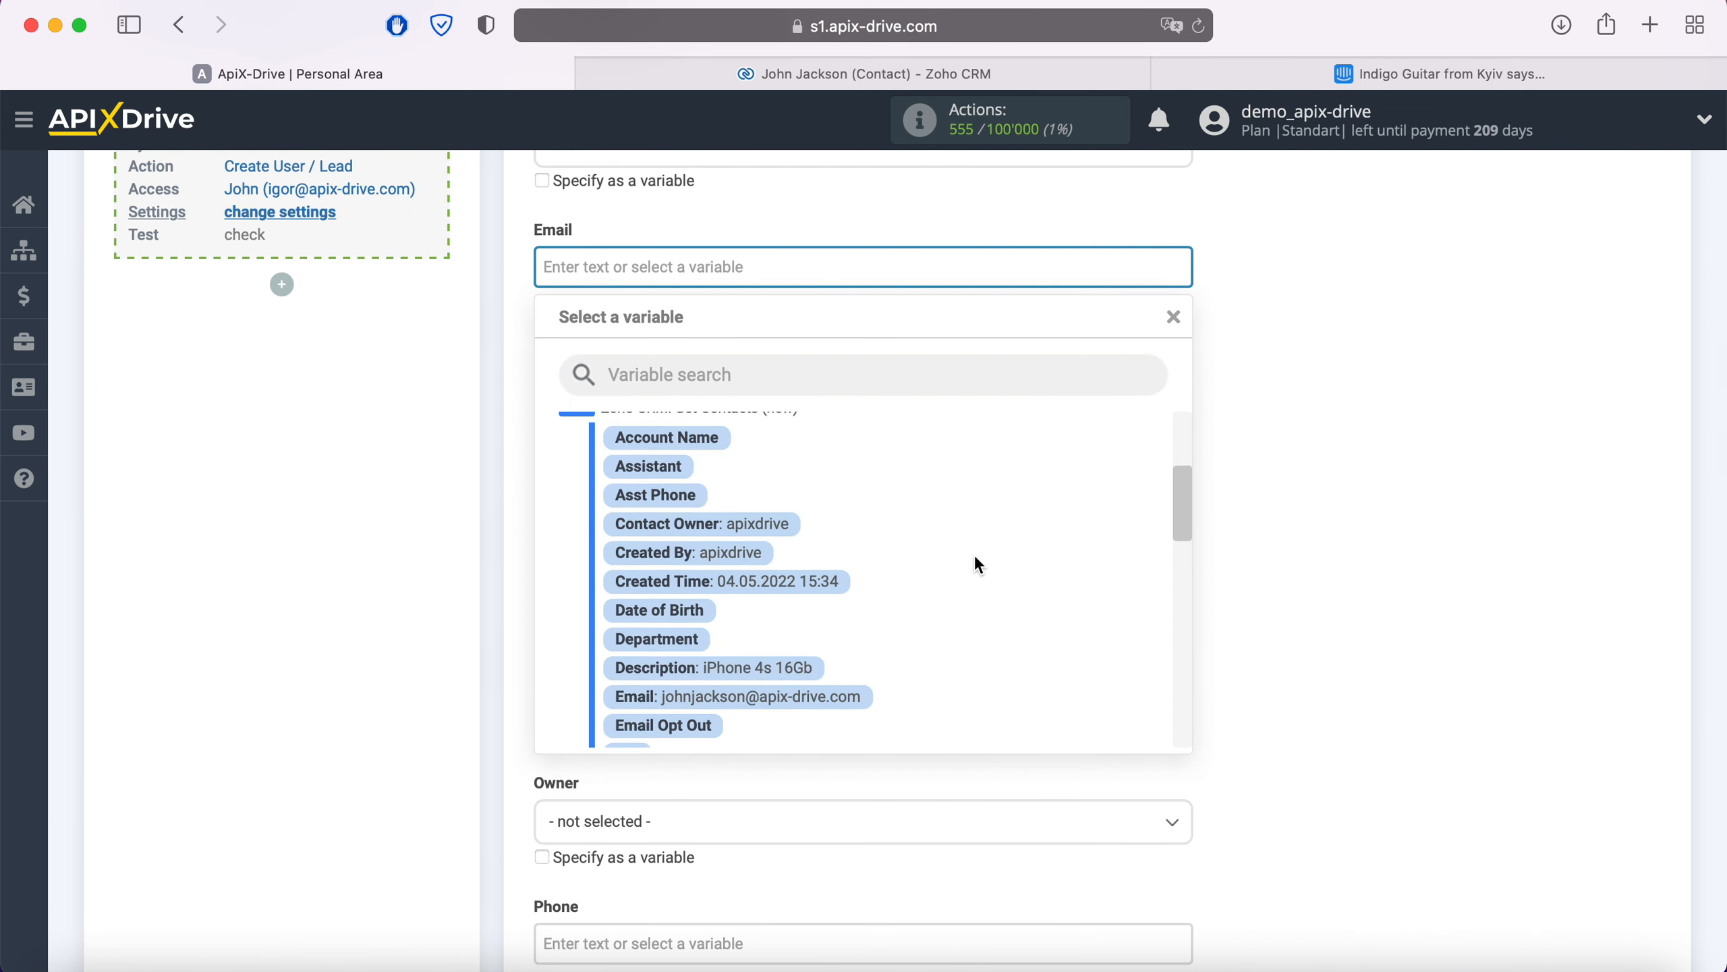
{"action": "scroll", "coordinate": [976, 559], "scroll_direction": "down", "scroll_amount": 3}
{"action": "left_click", "coordinate": [850, 635]}
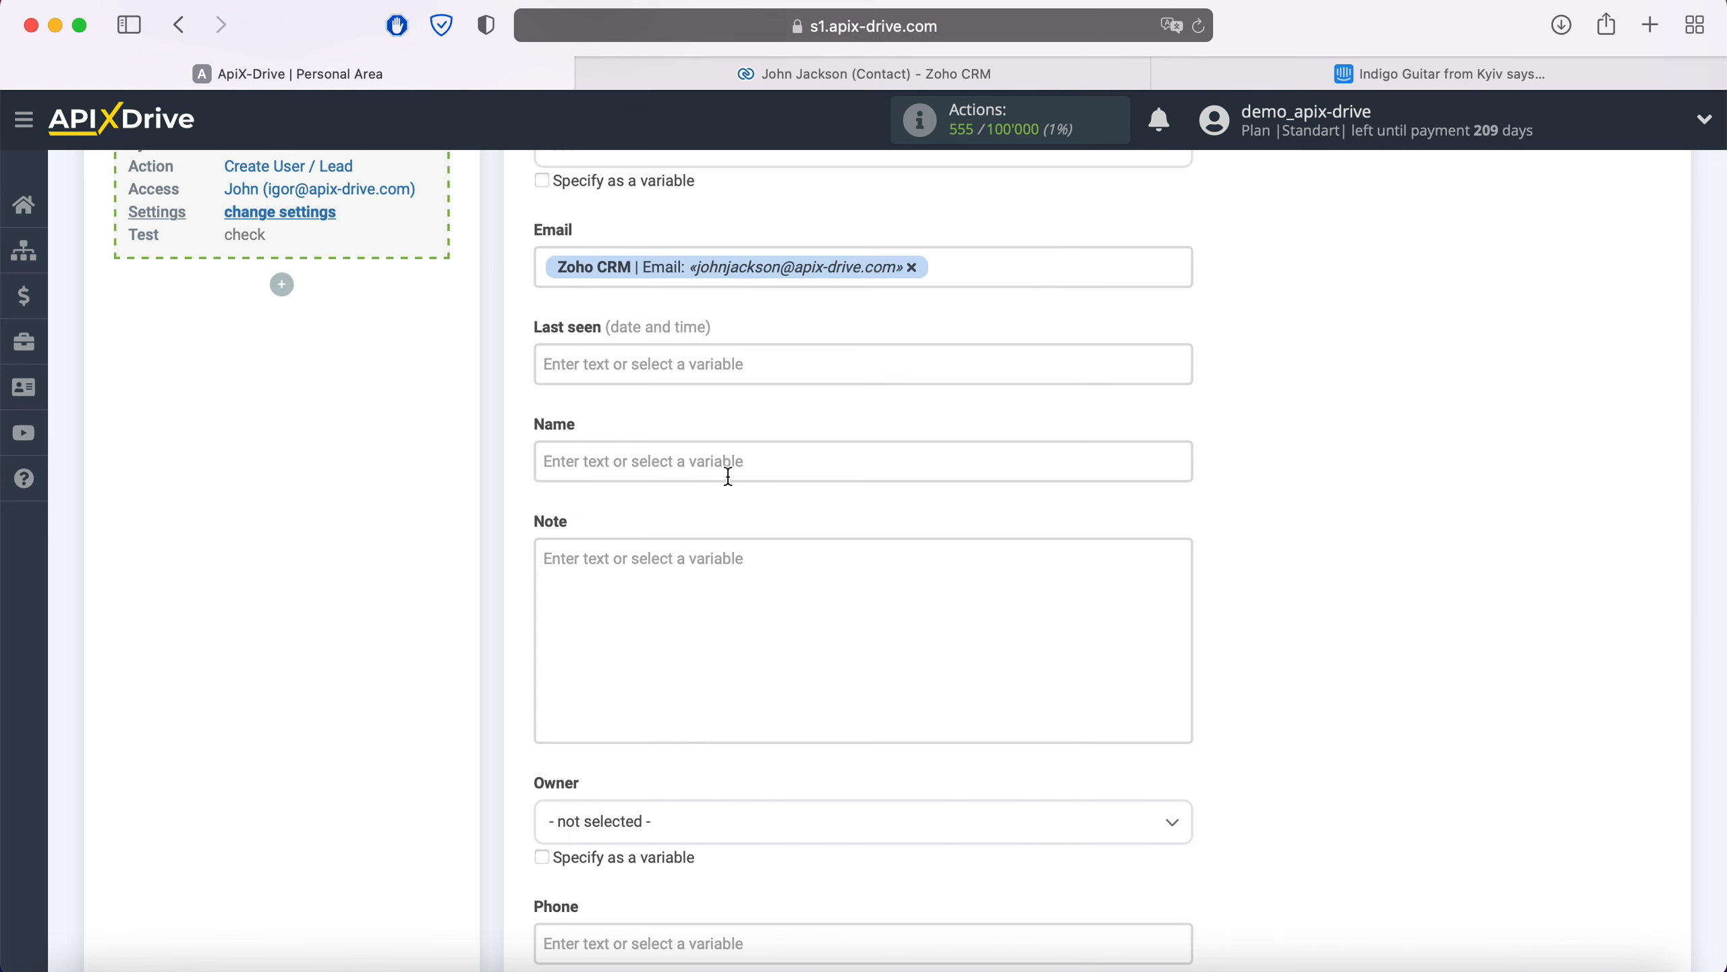
{"action": "left_click", "coordinate": [727, 477]}
{"action": "scroll", "coordinate": [863, 542], "scroll_direction": "down", "scroll_amount": 6}
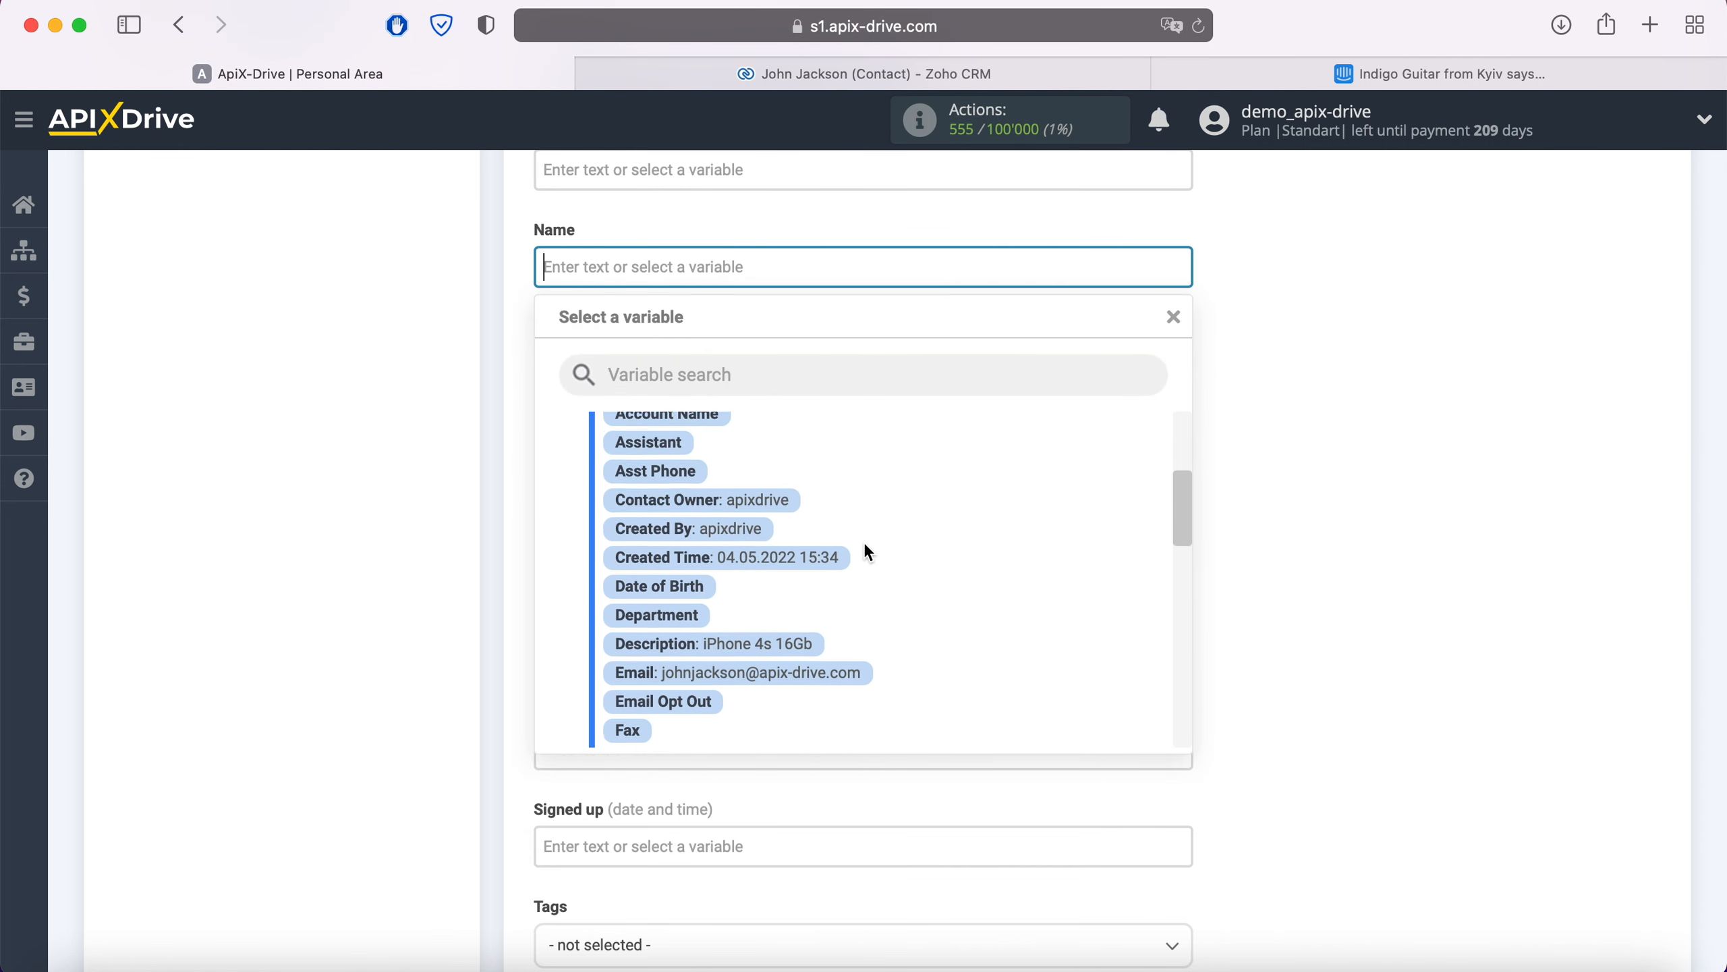
{"action": "scroll", "coordinate": [864, 542], "scroll_direction": "down", "scroll_amount": 3}
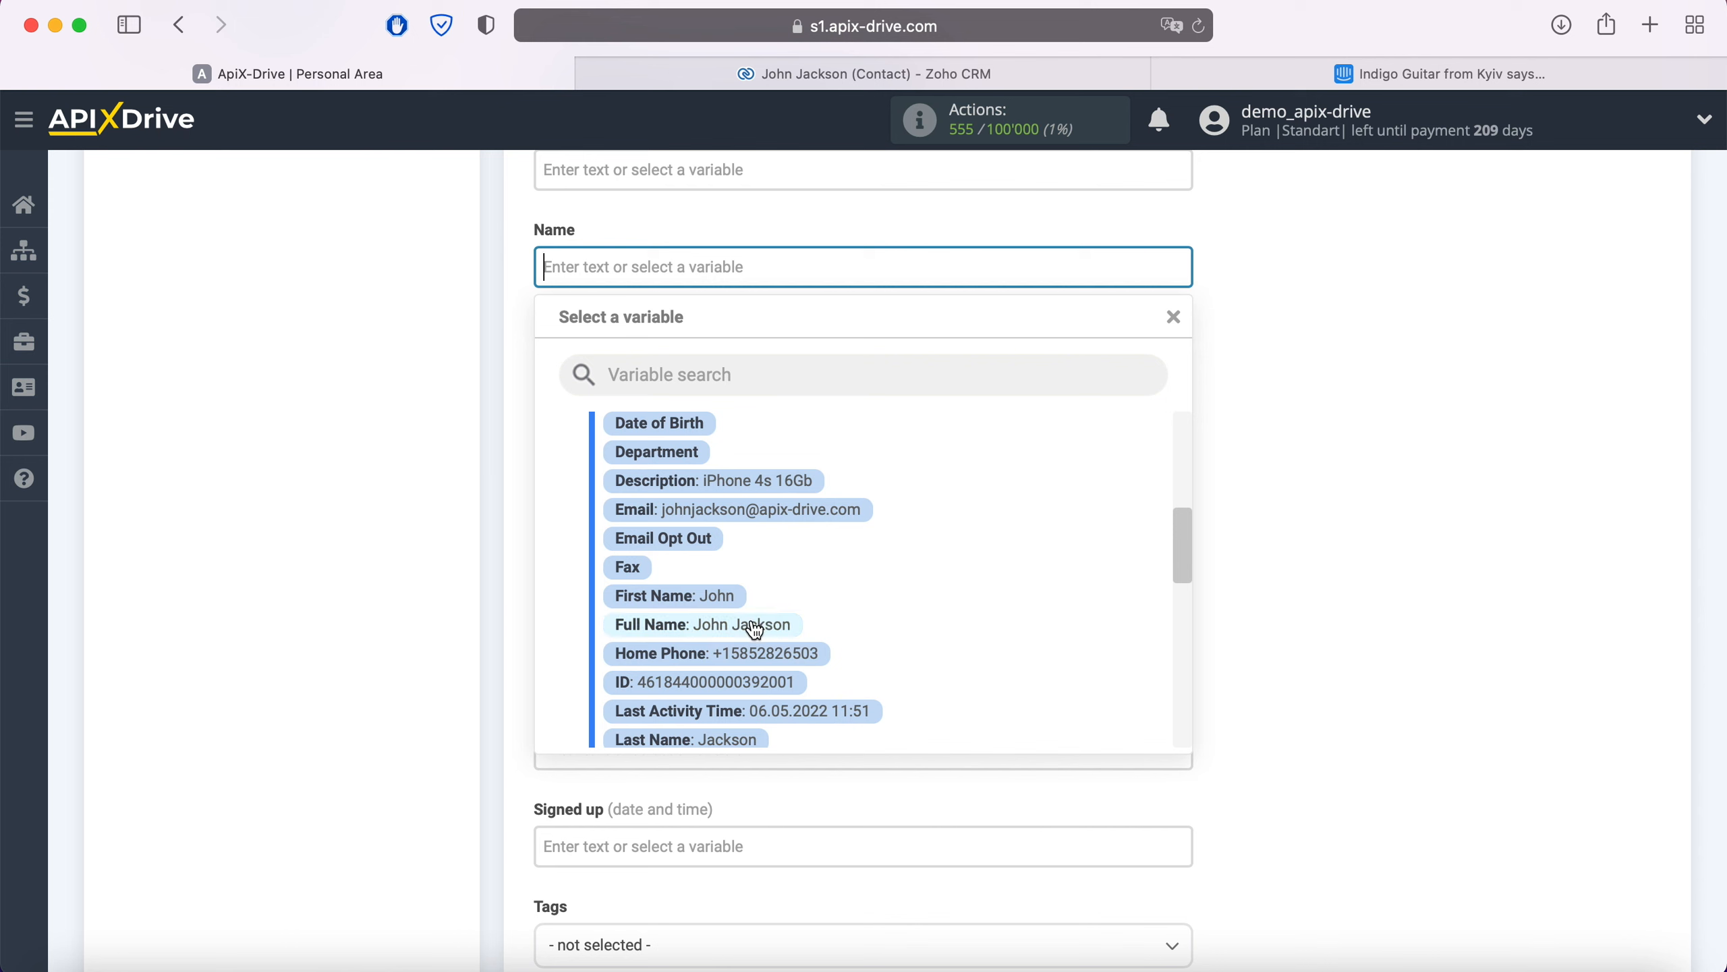
{"action": "left_click", "coordinate": [755, 629]}
Step: Build the Note as 'Product' plus Description and, on a new line, 'Date' plus Created Time
{"action": "left_click", "coordinate": [678, 399]}
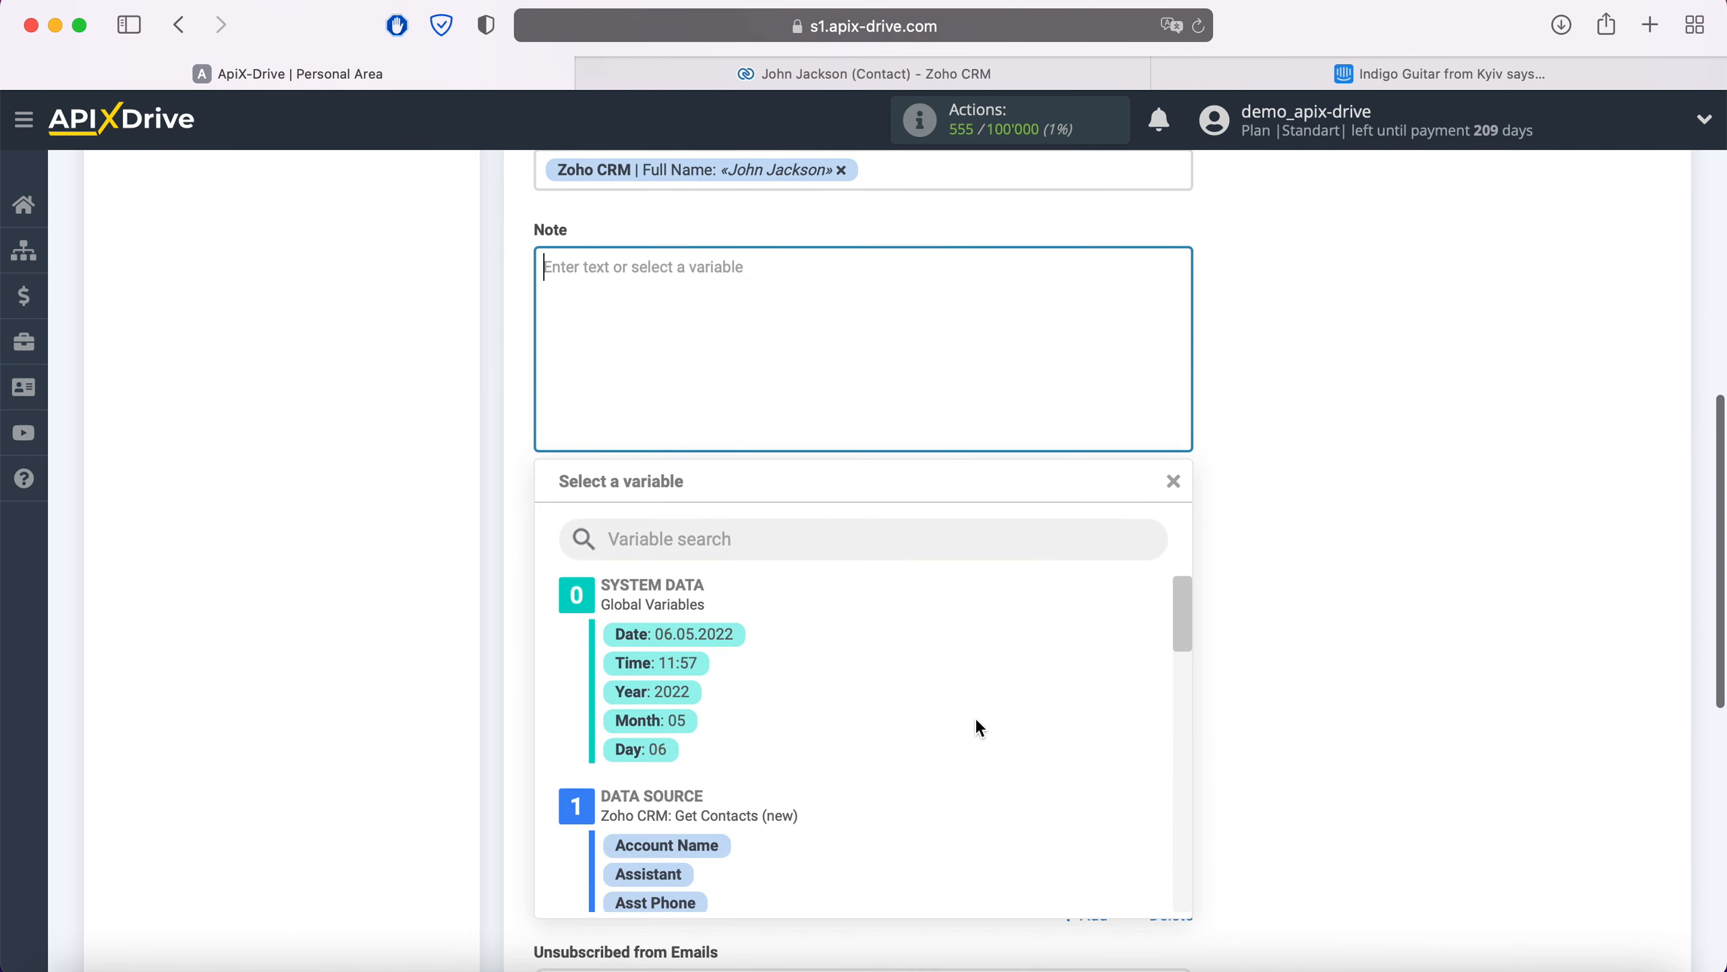
{"action": "scroll", "coordinate": [977, 722], "scroll_direction": "down", "scroll_amount": 5}
{"action": "left_click", "coordinate": [804, 787]}
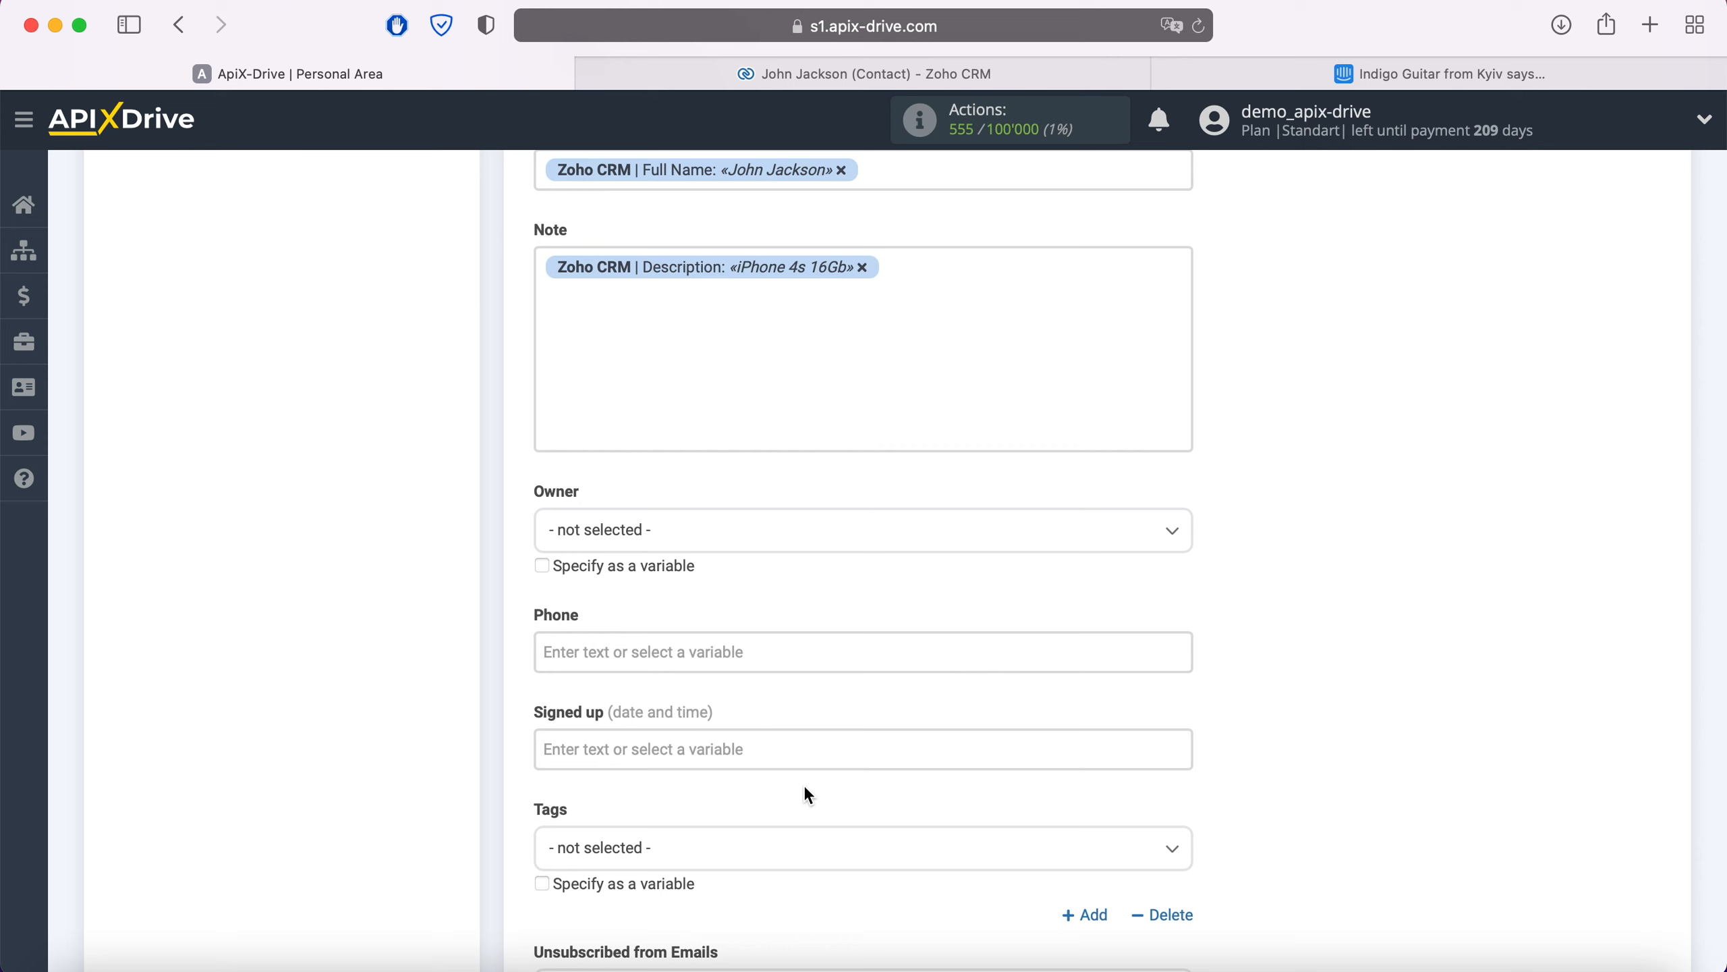
{"action": "left_click", "coordinate": [531, 275]}
{"action": "type", "text": "Product"}
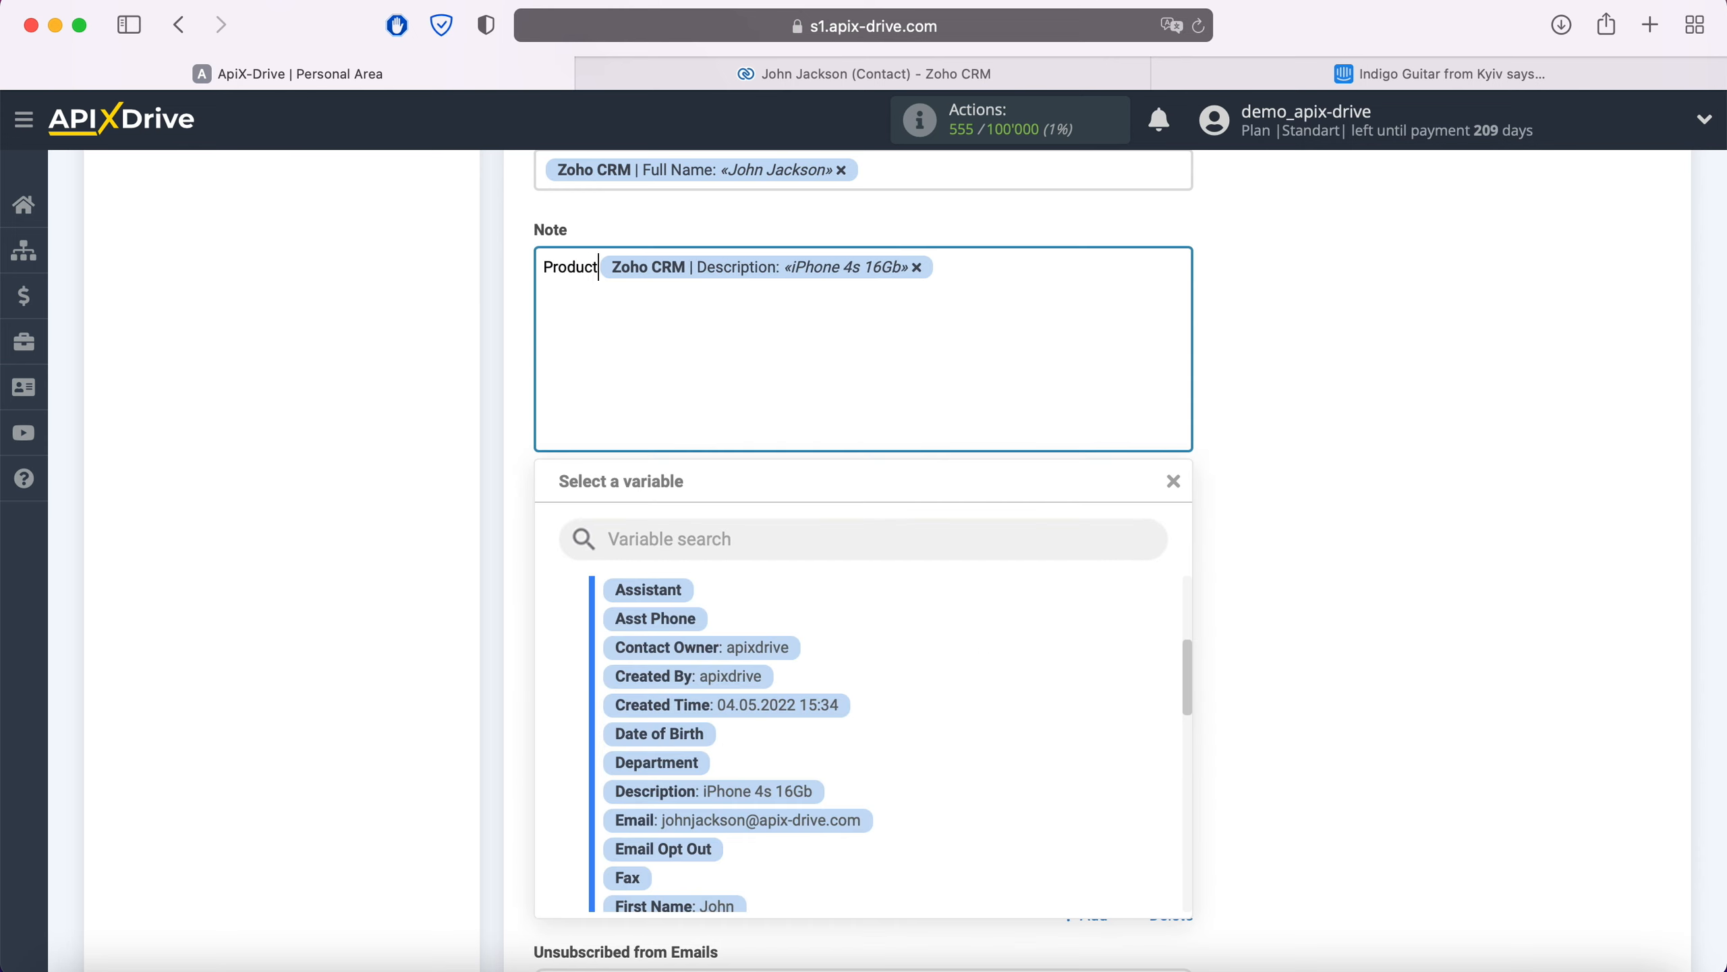
{"action": "left_click", "coordinate": [1000, 276]}
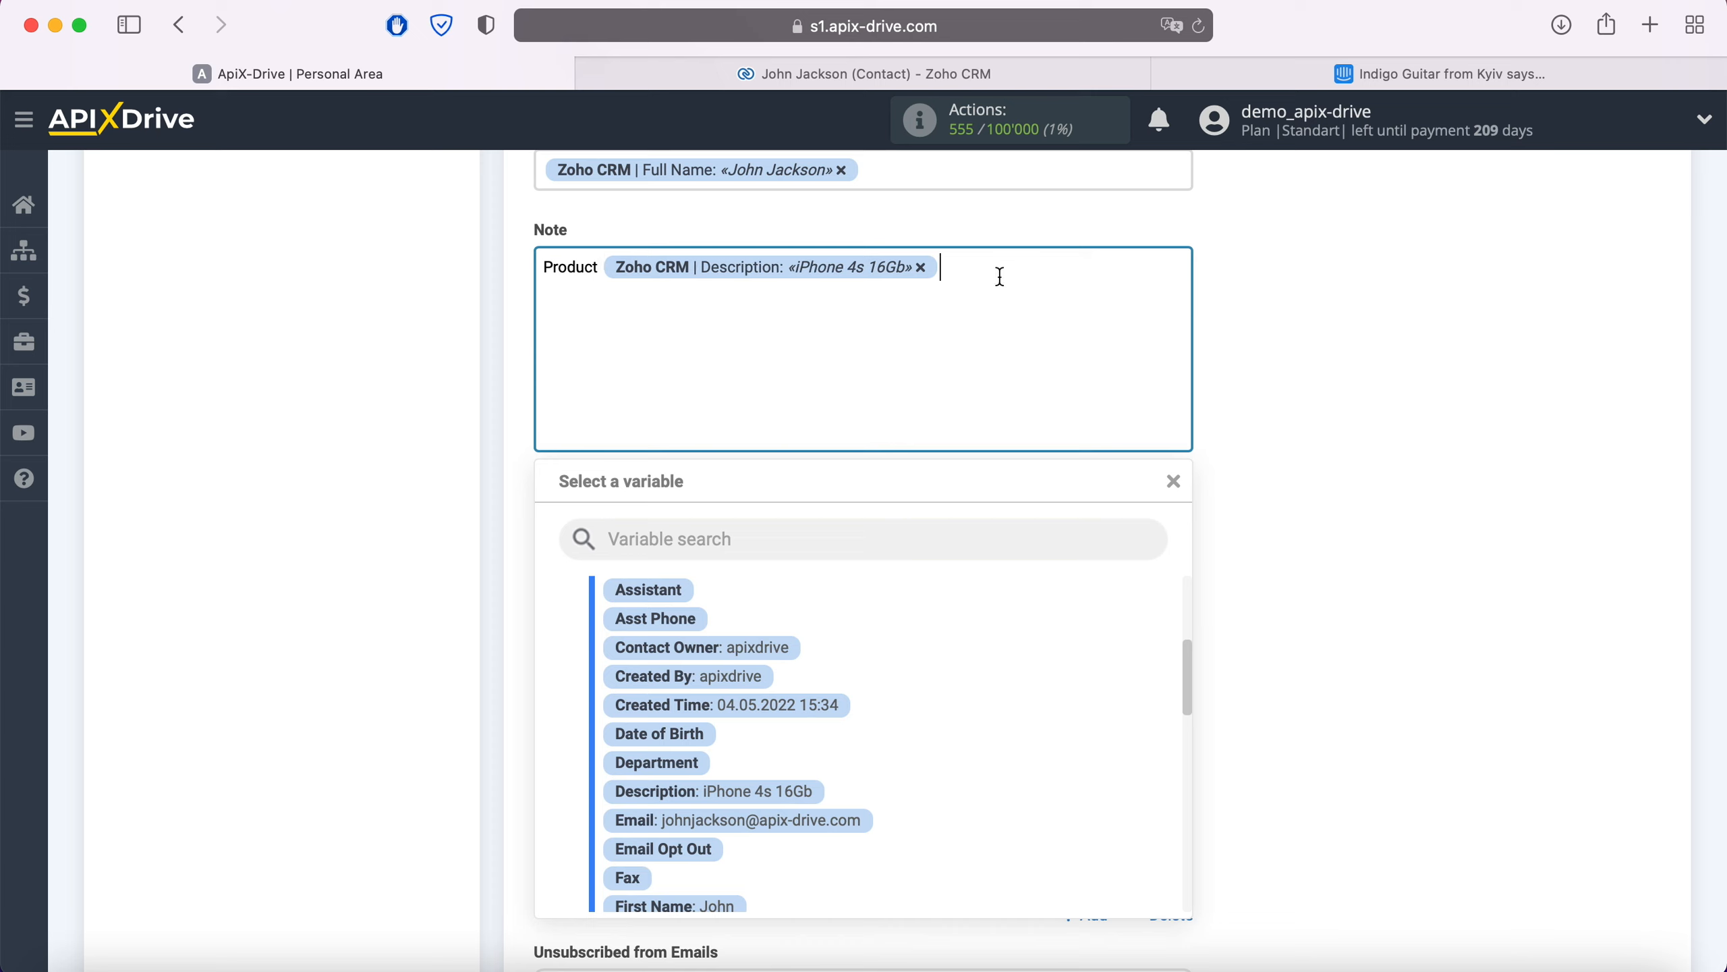
{"action": "key", "text": "Return"}
{"action": "type", "text": "Date"}
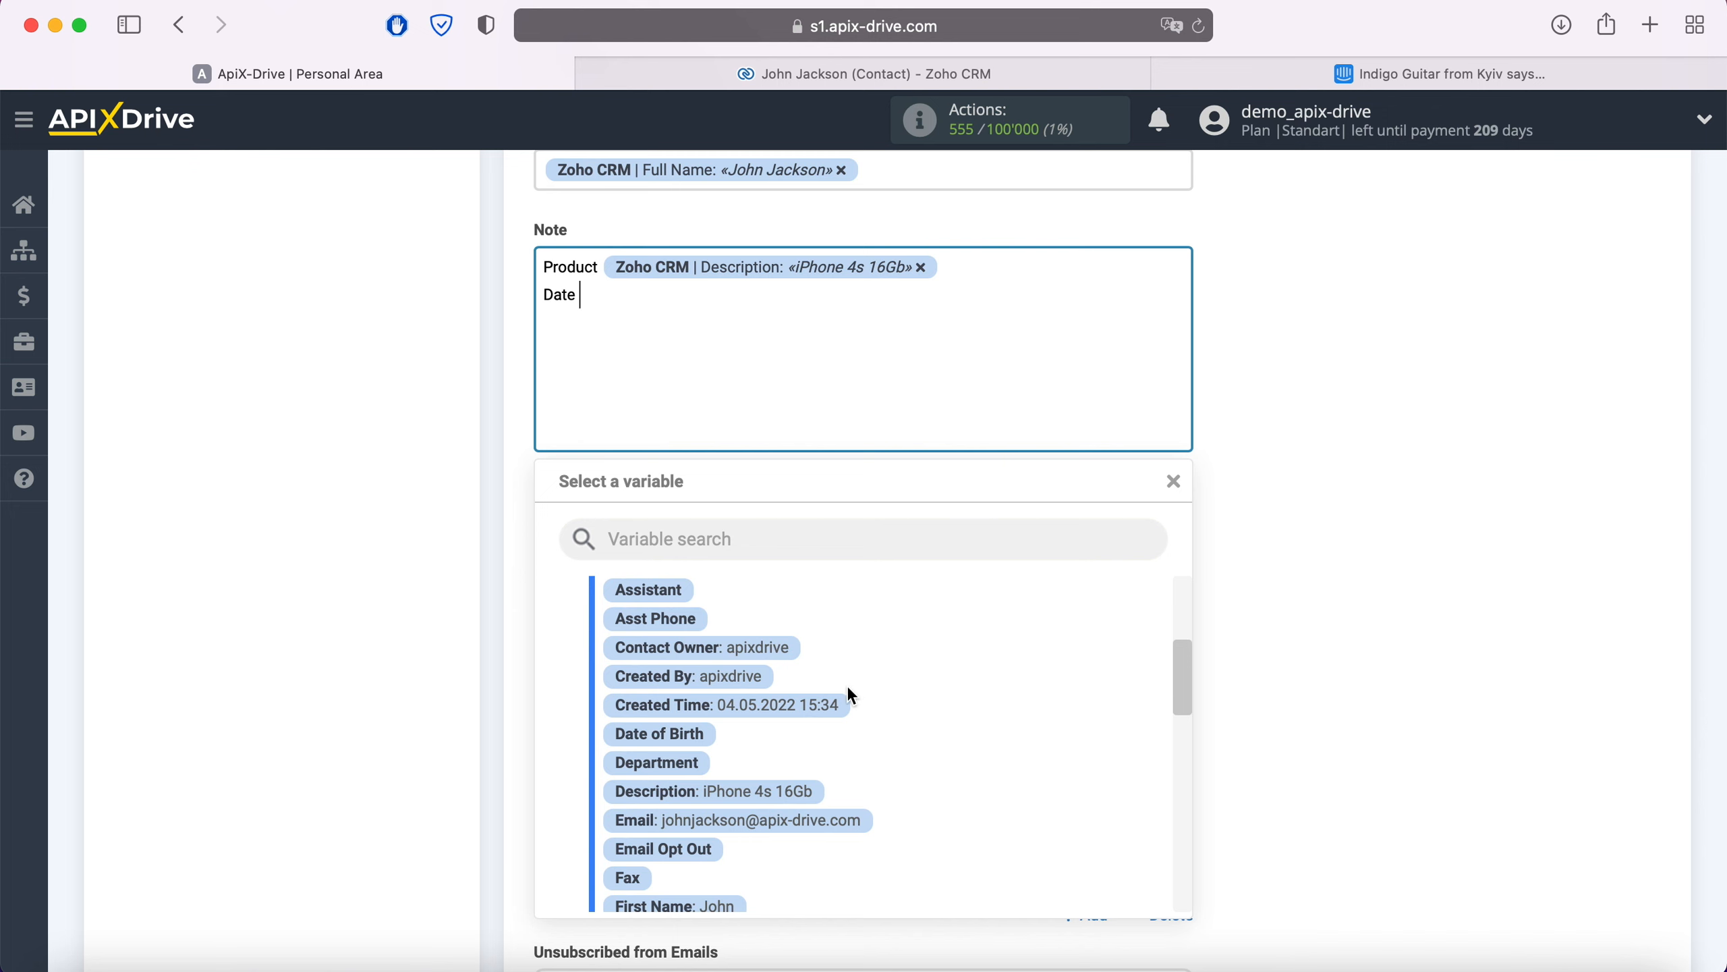
{"action": "left_click", "coordinate": [819, 702]}
Step: Map Phone to the contact's Home Phone and save the field mapping
{"action": "scroll", "coordinate": [820, 702], "scroll_direction": "down", "scroll_amount": 2}
{"action": "scroll", "coordinate": [819, 702], "scroll_direction": "down", "scroll_amount": 1}
{"action": "left_click", "coordinate": [767, 508]}
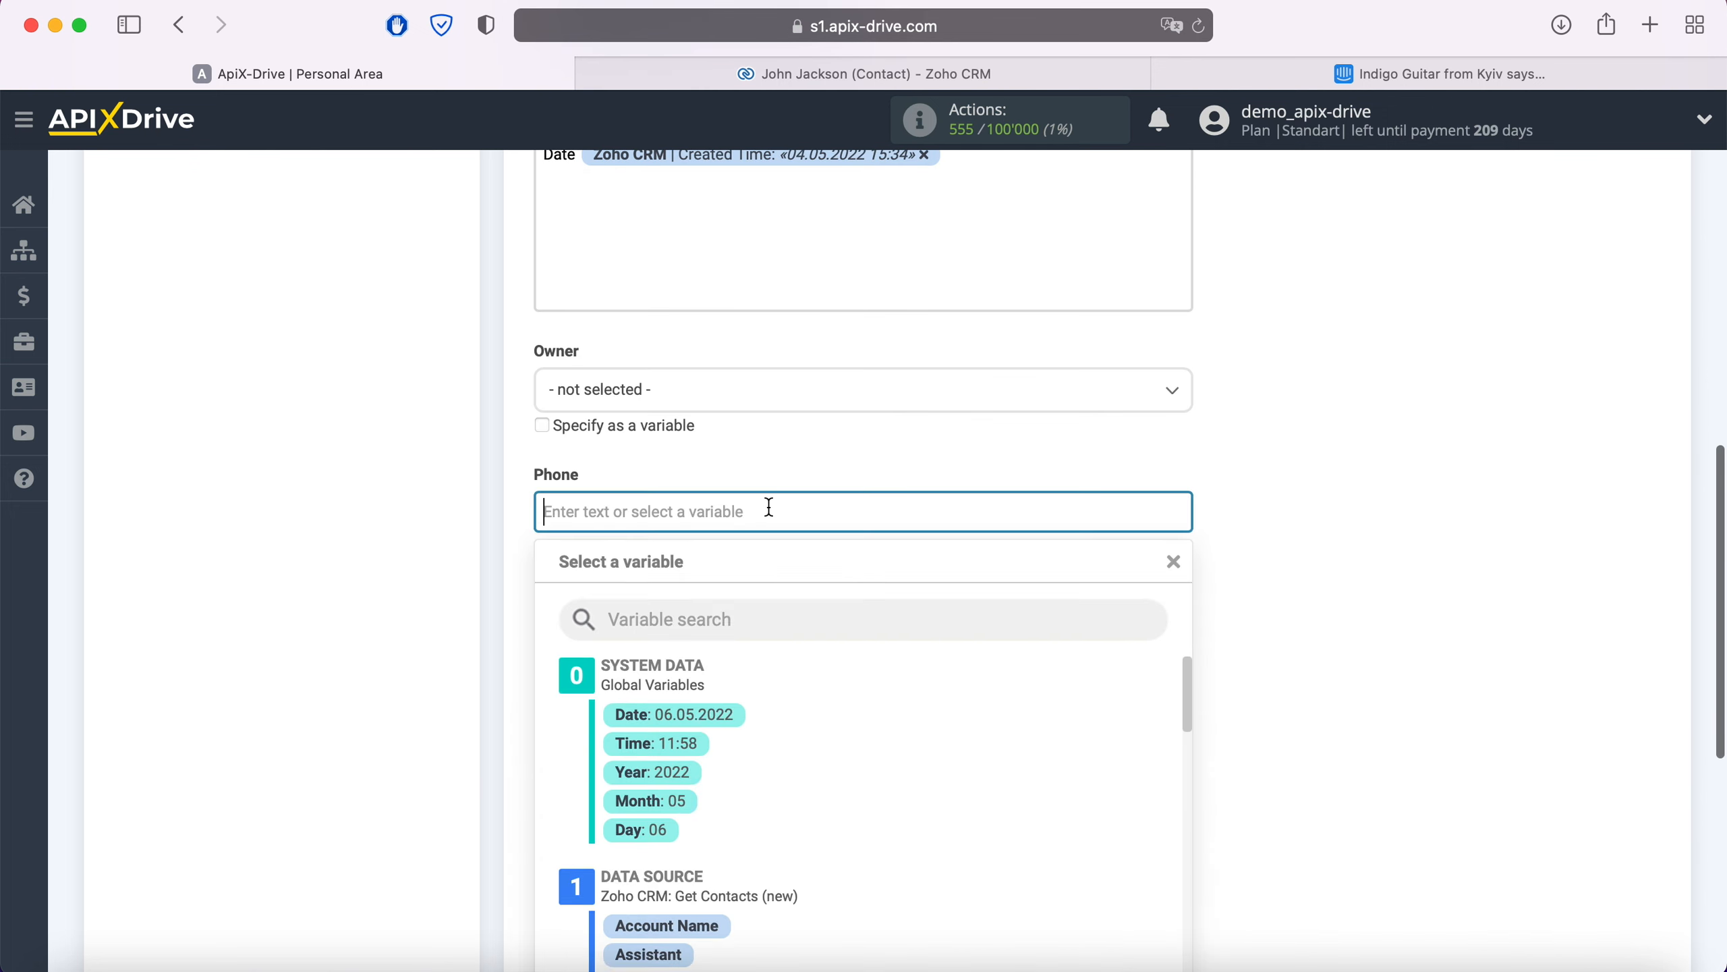
{"action": "scroll", "coordinate": [767, 509], "scroll_direction": "down", "scroll_amount": 4}
{"action": "scroll", "coordinate": [969, 561], "scroll_direction": "down", "scroll_amount": 2}
{"action": "scroll", "coordinate": [969, 561], "scroll_direction": "down", "scroll_amount": 5}
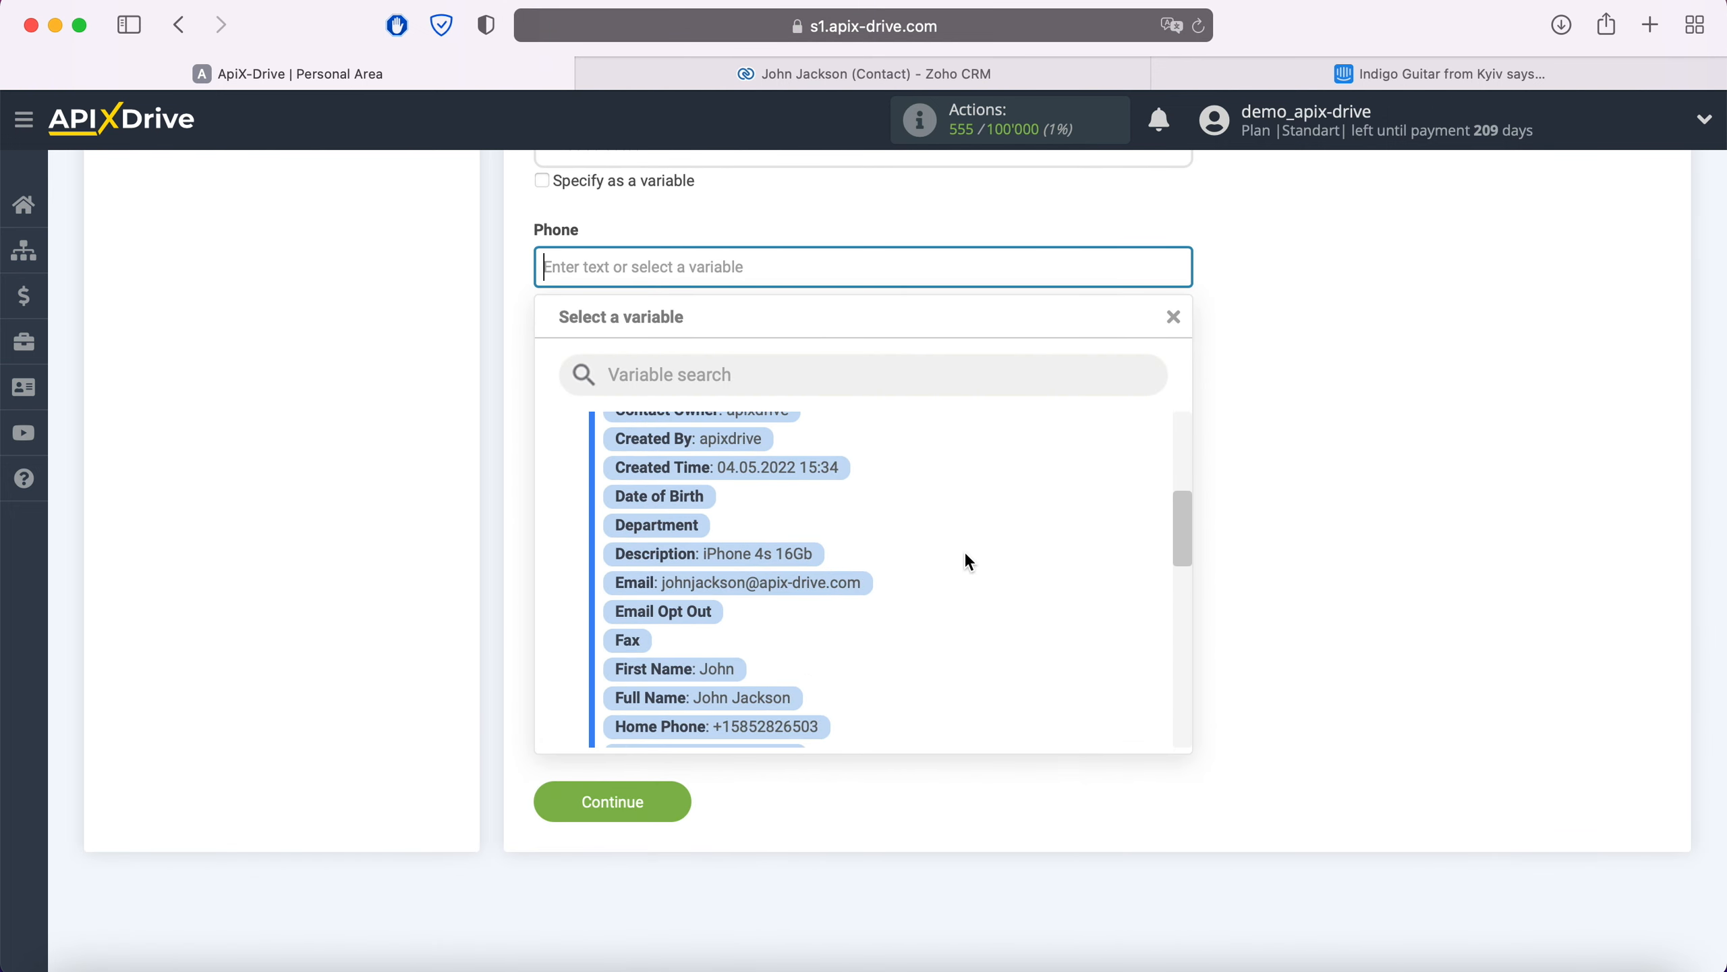
{"action": "left_click", "coordinate": [816, 635]}
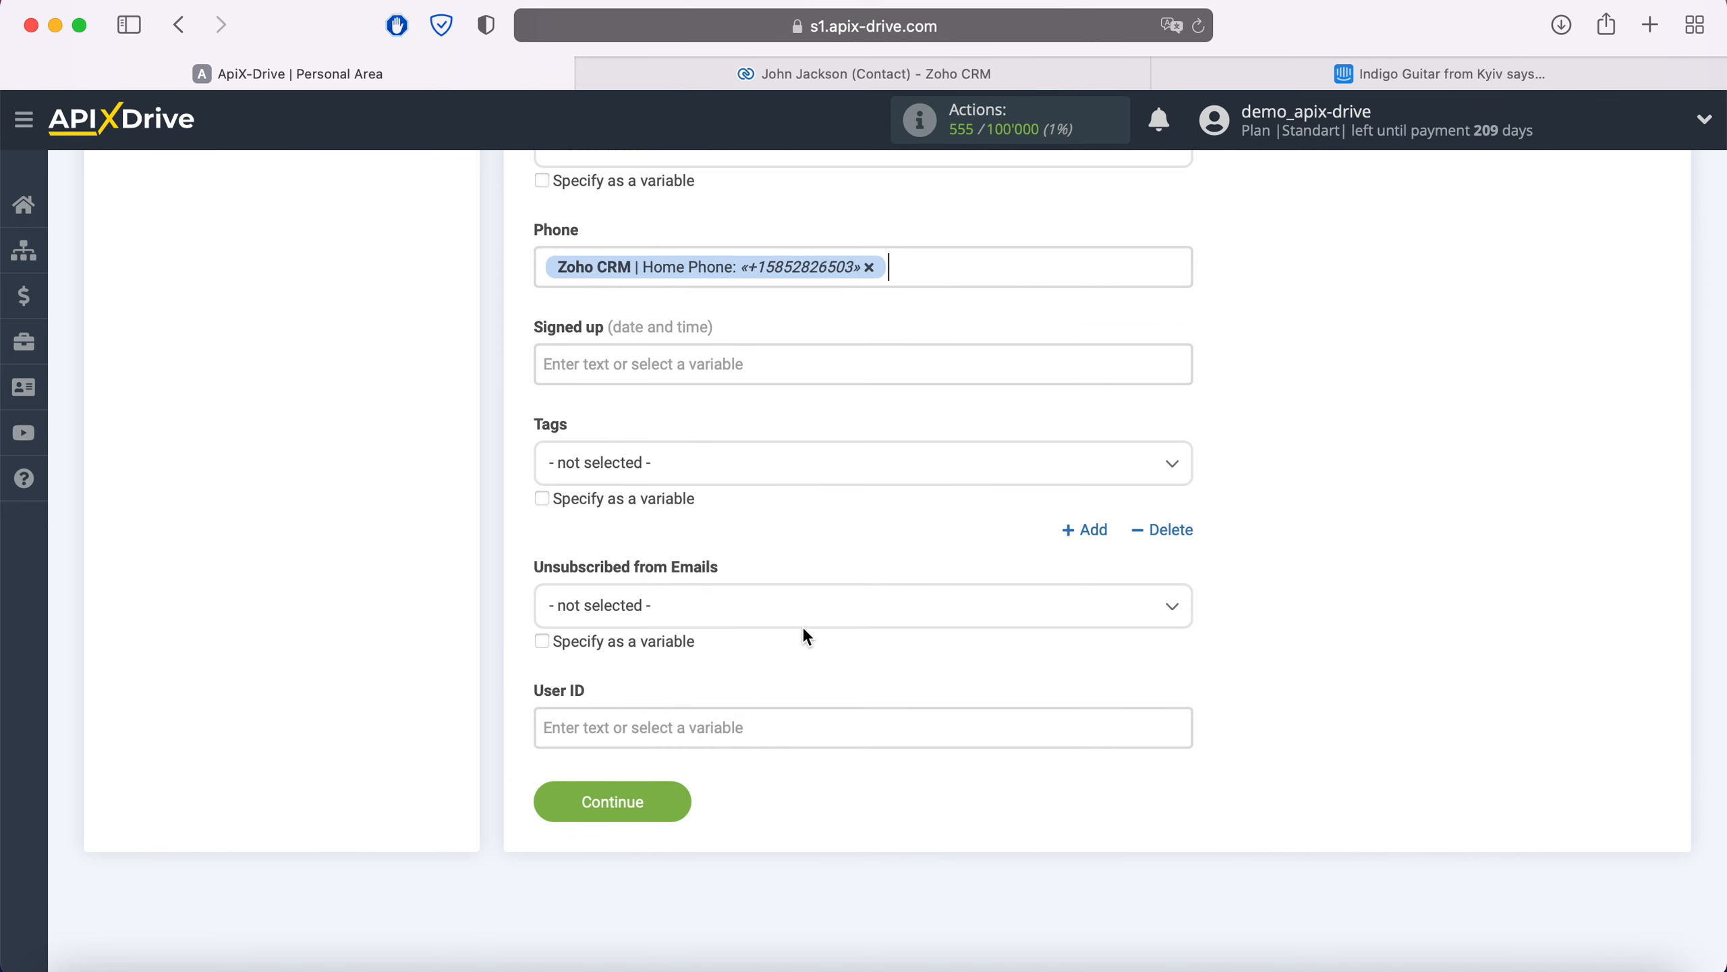
{"action": "left_click", "coordinate": [677, 800]}
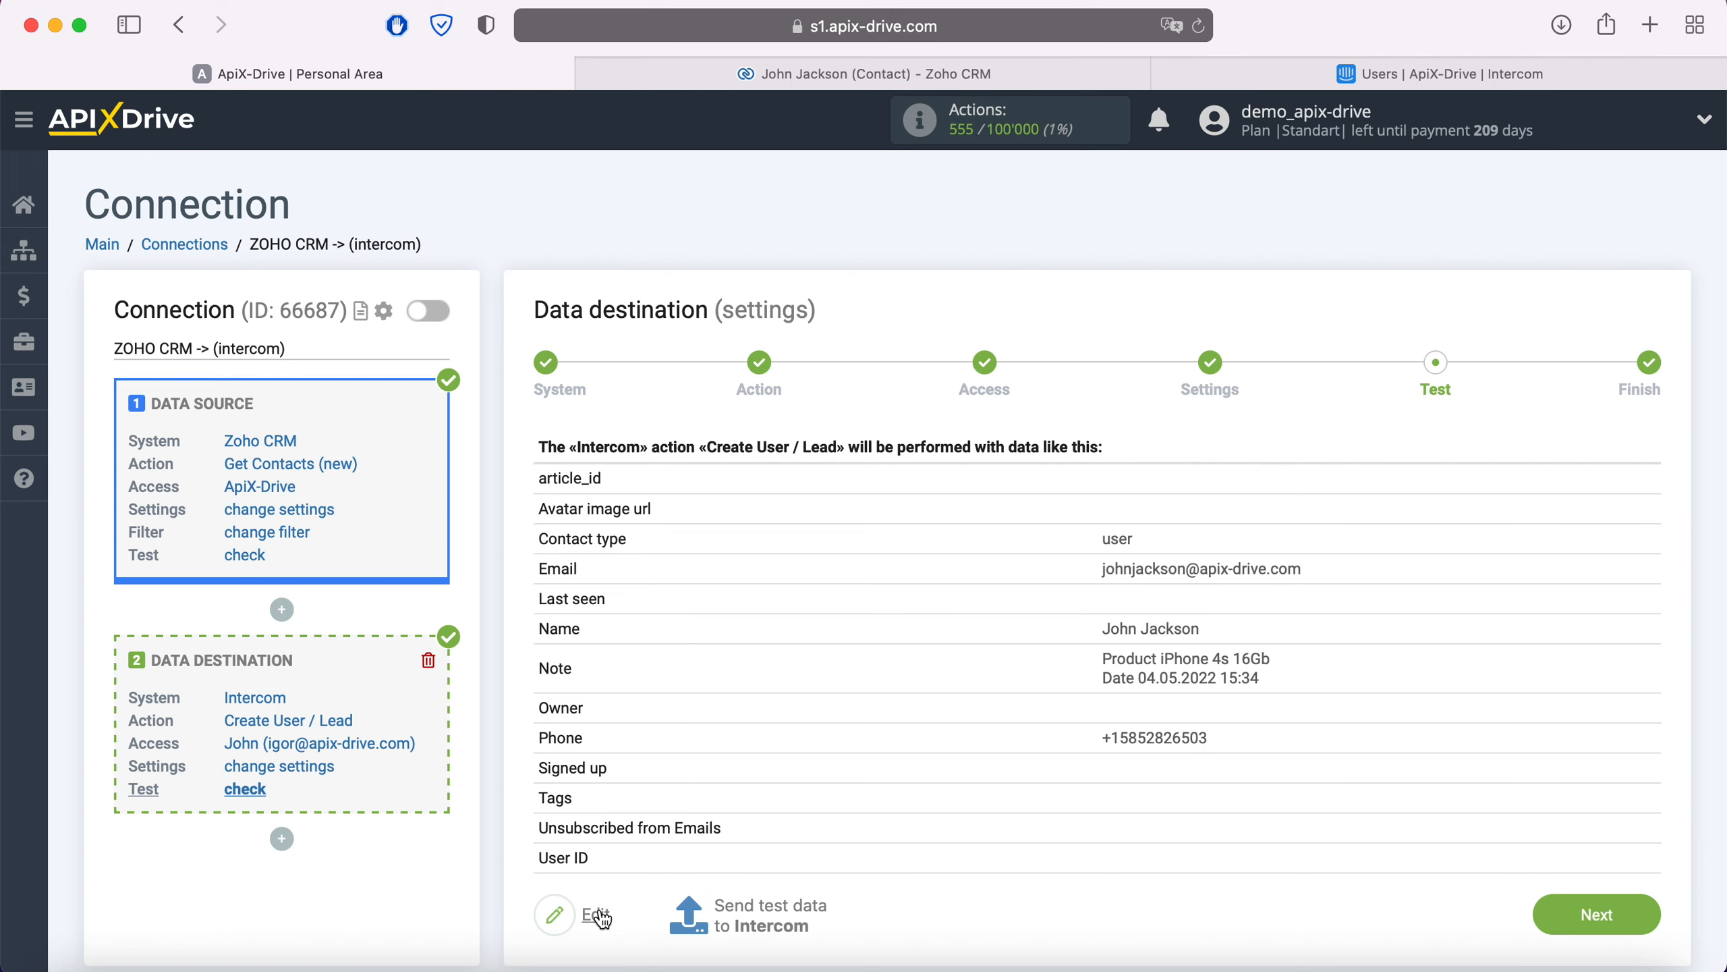
Step: Send the test contact data to Intercom and view Intercom's user list
{"action": "left_click", "coordinate": [772, 915]}
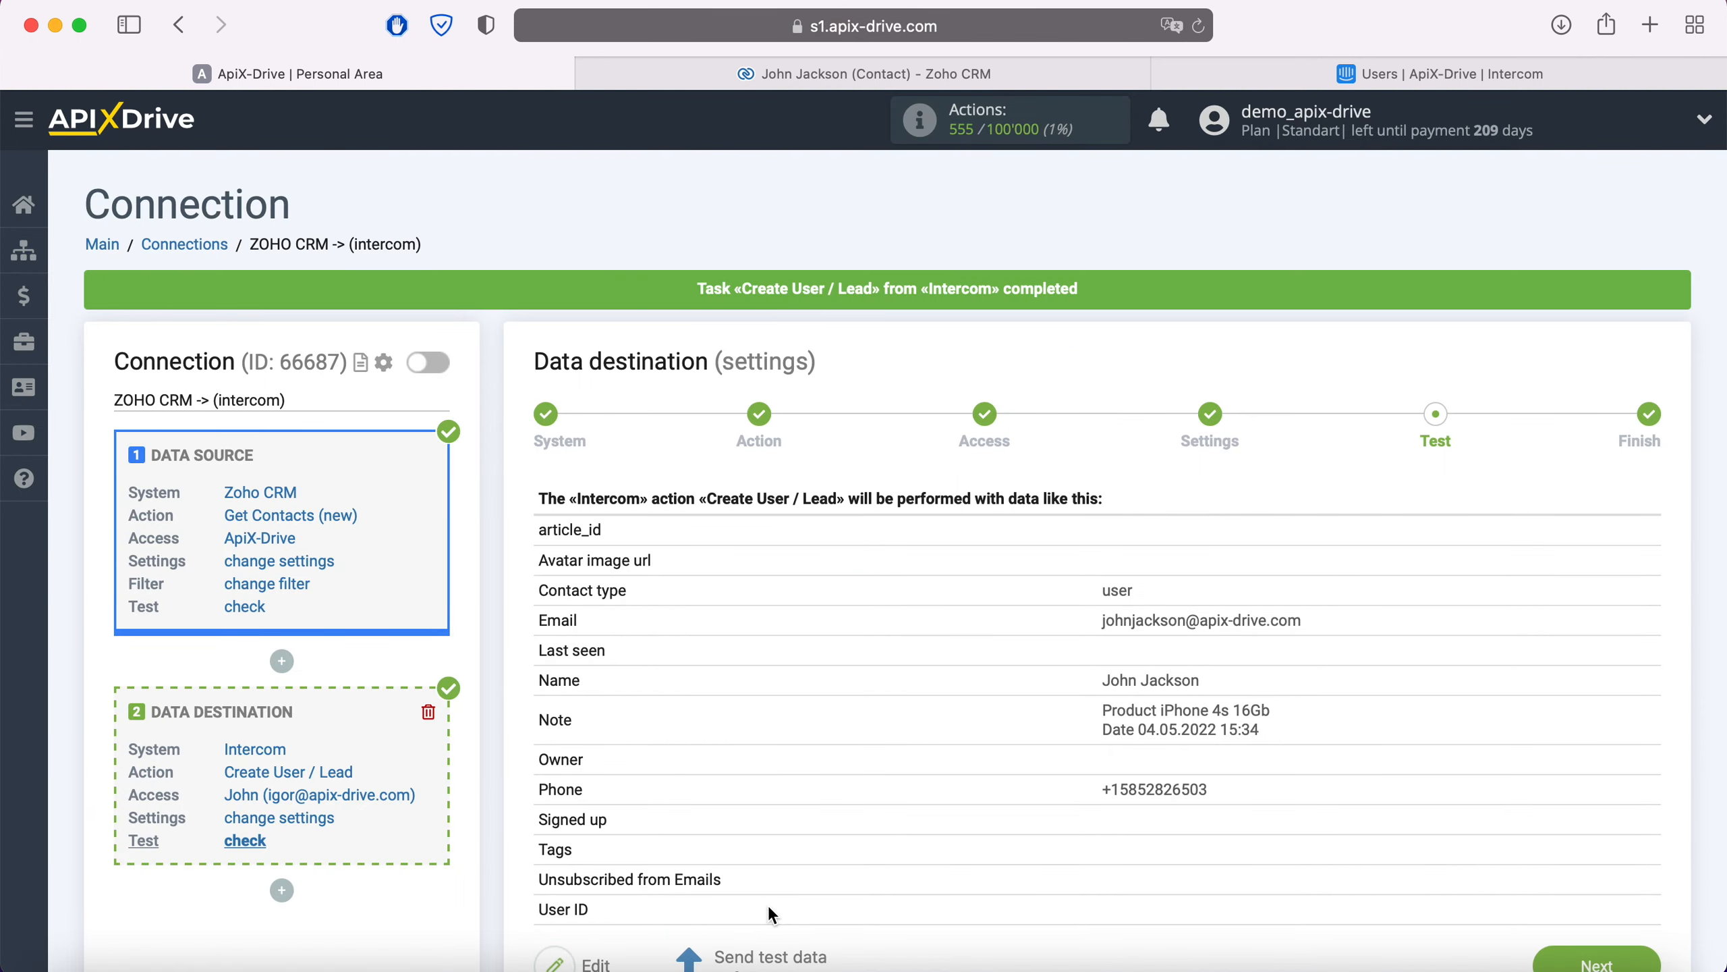
{"action": "left_click", "coordinate": [1347, 74]}
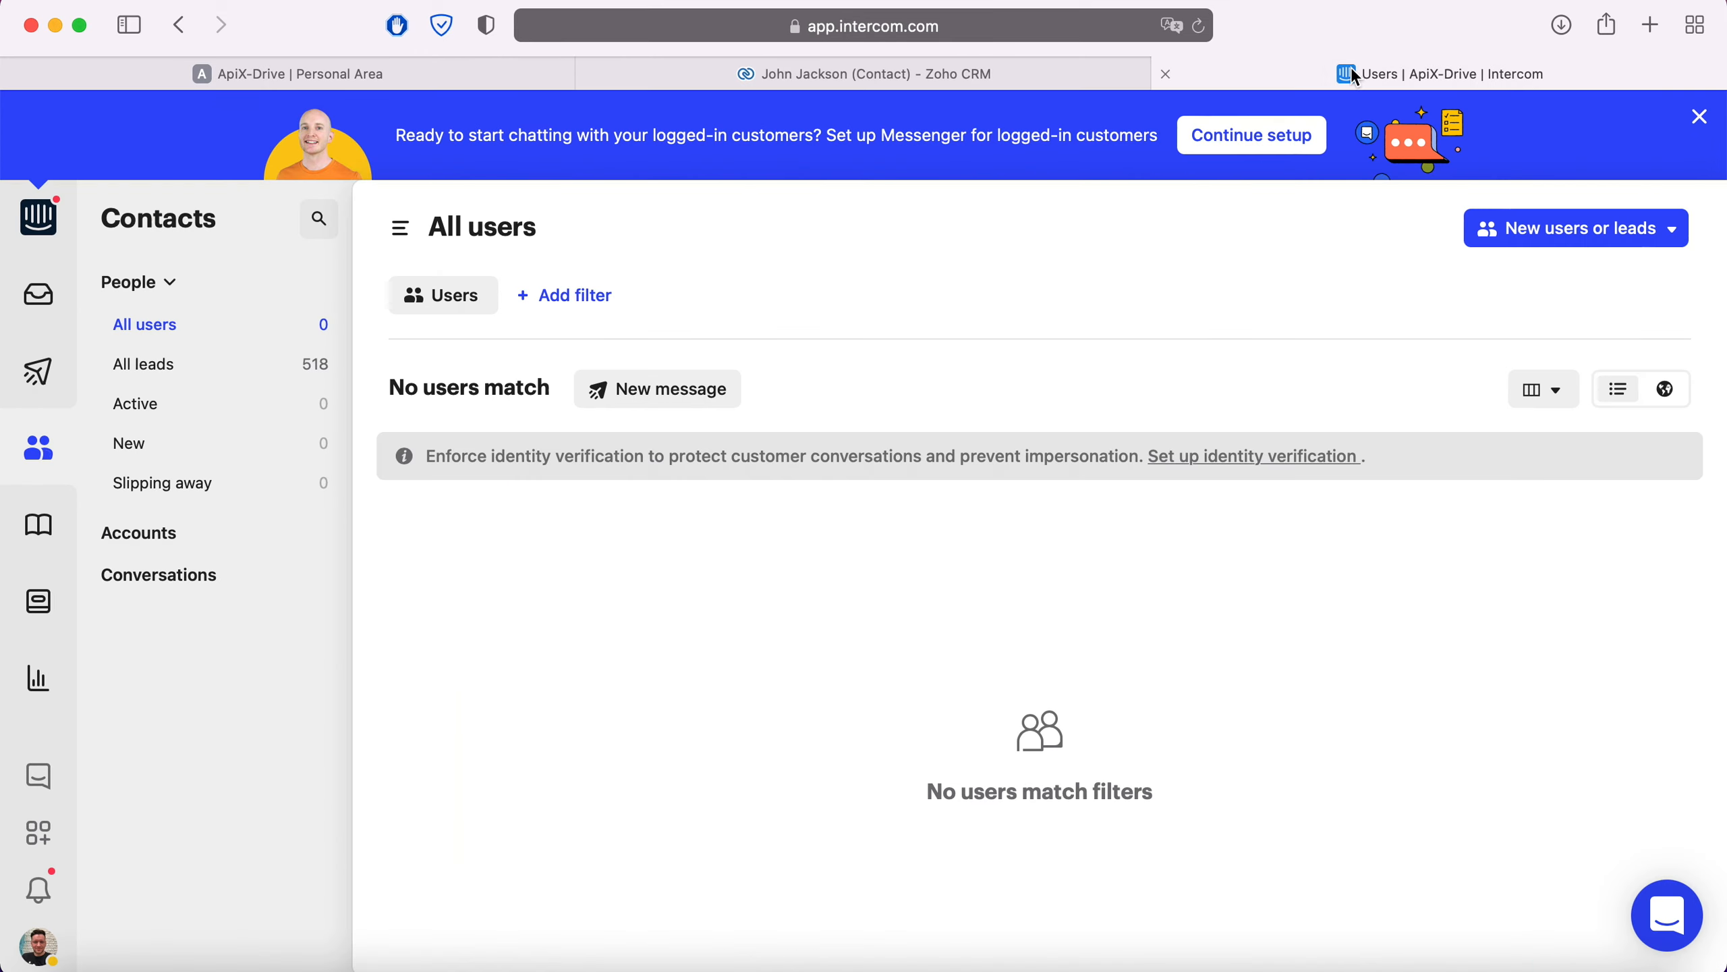
Step: Reload Intercom's users, check the new test user's product and date notes, then return to ApiX-Drive
{"action": "left_click", "coordinate": [1201, 27]}
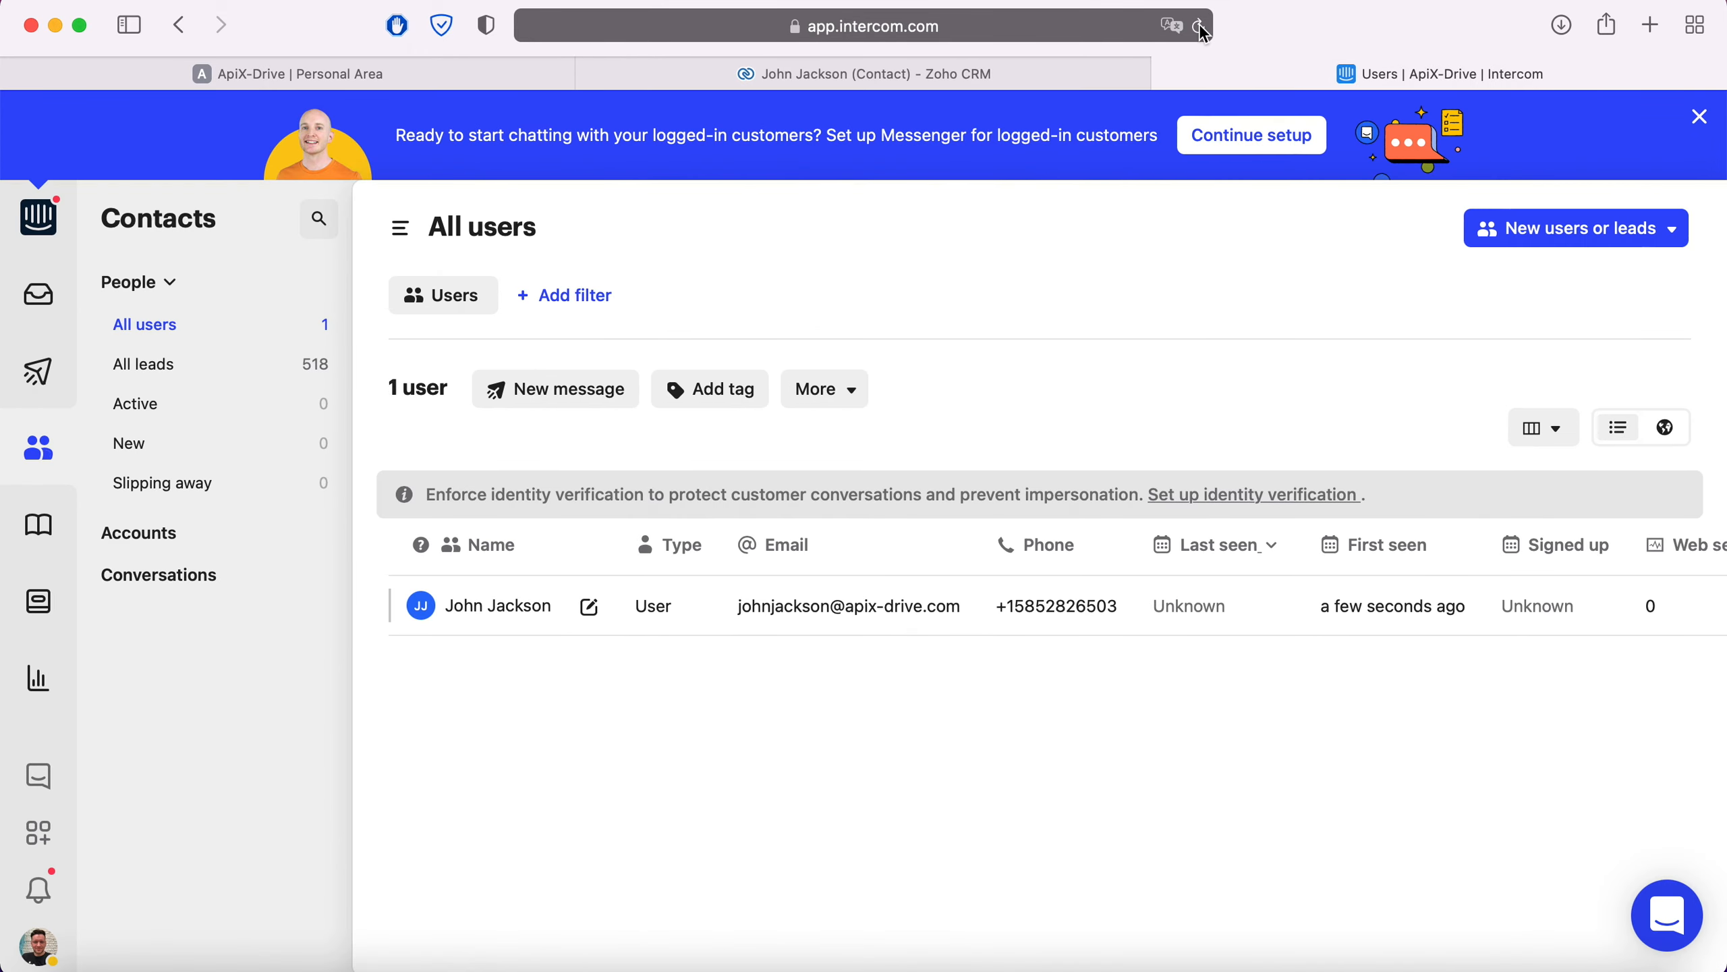
{"action": "left_click", "coordinate": [499, 608]}
{"action": "scroll", "coordinate": [868, 727], "scroll_direction": "down", "scroll_amount": 5}
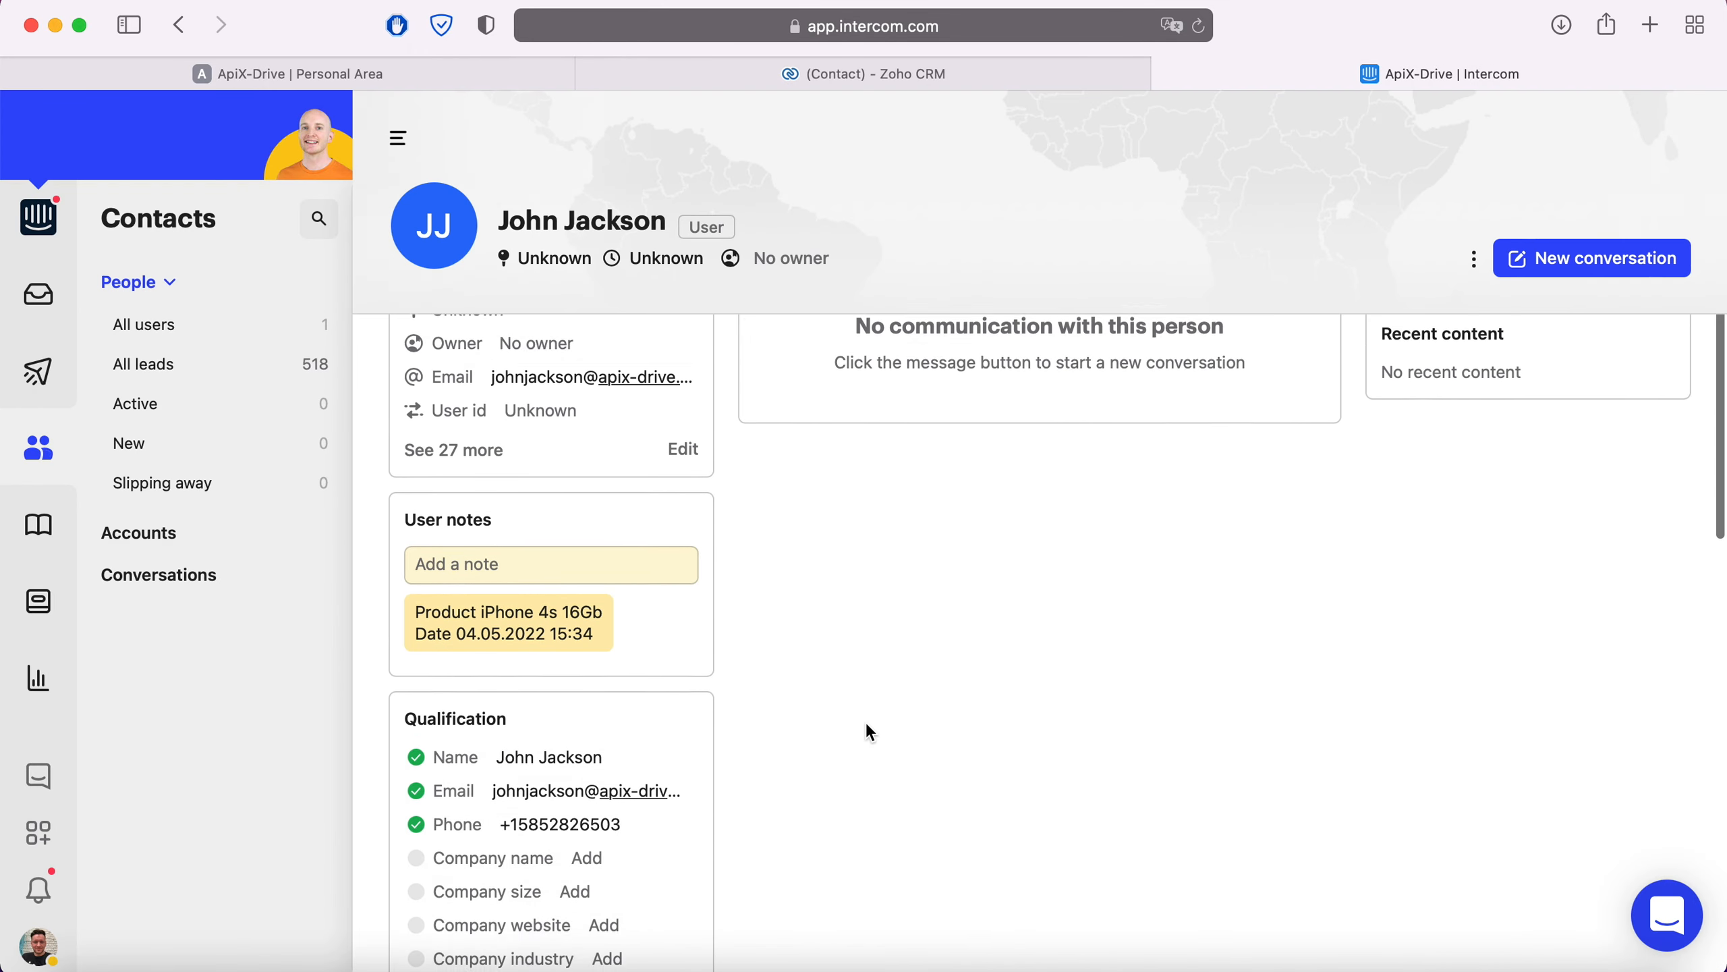
{"action": "scroll", "coordinate": [868, 725], "scroll_direction": "down", "scroll_amount": 1}
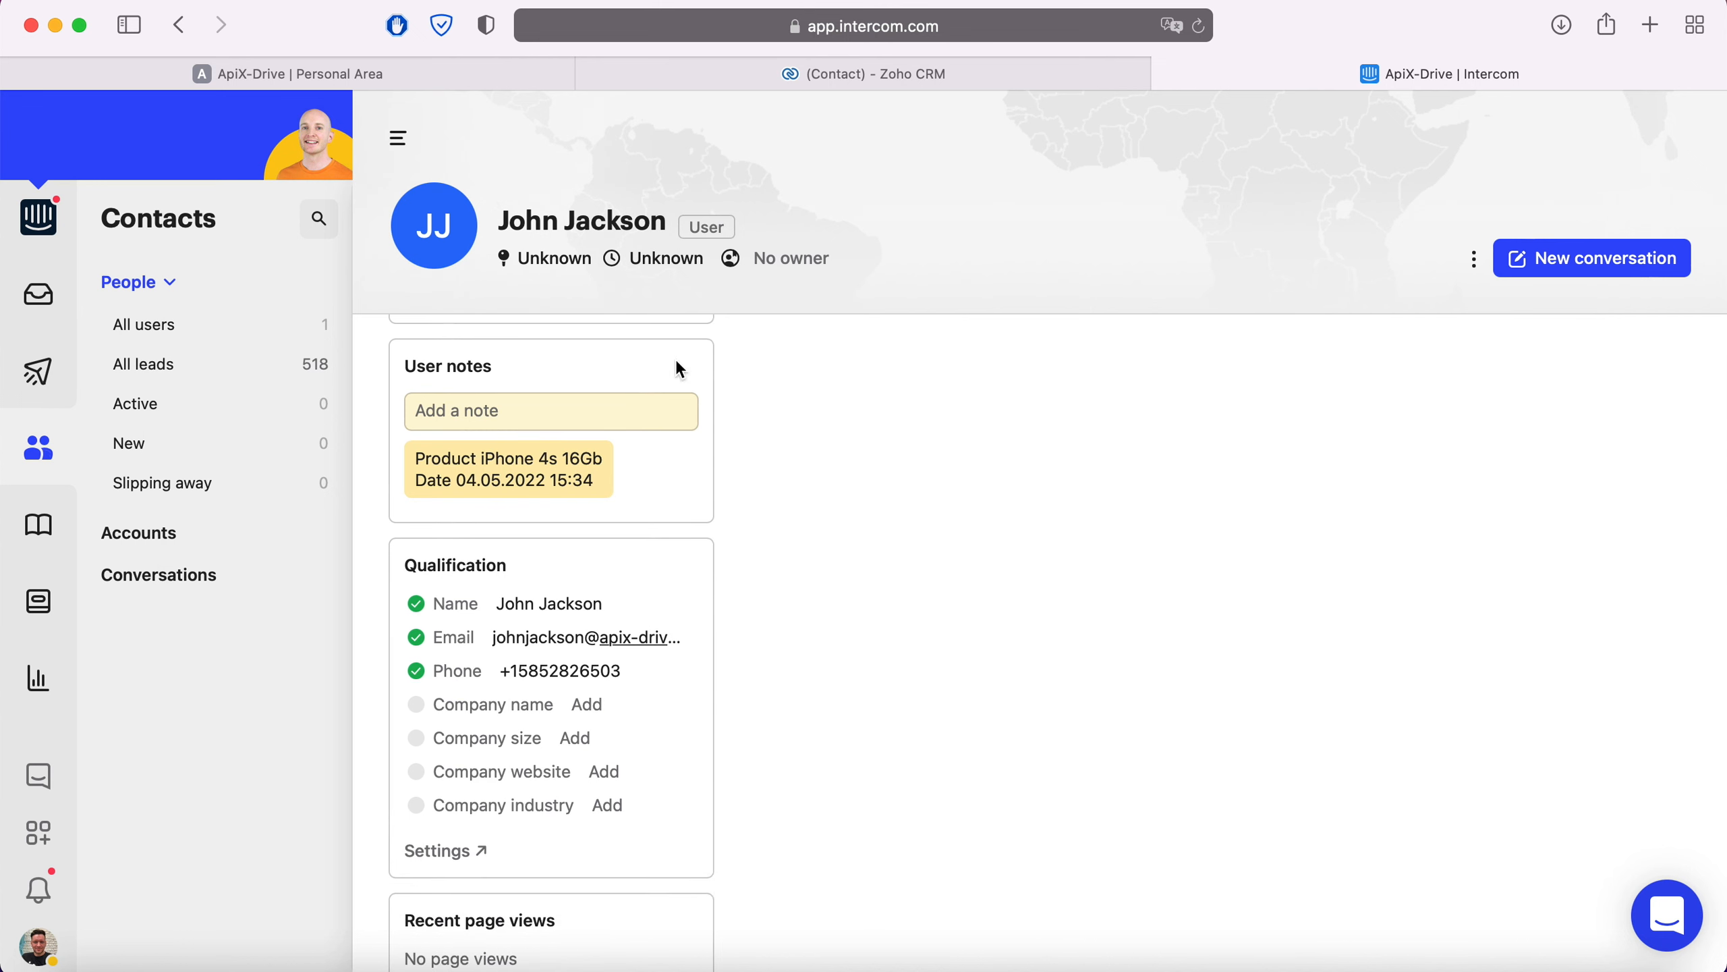
{"action": "left_click", "coordinate": [491, 76]}
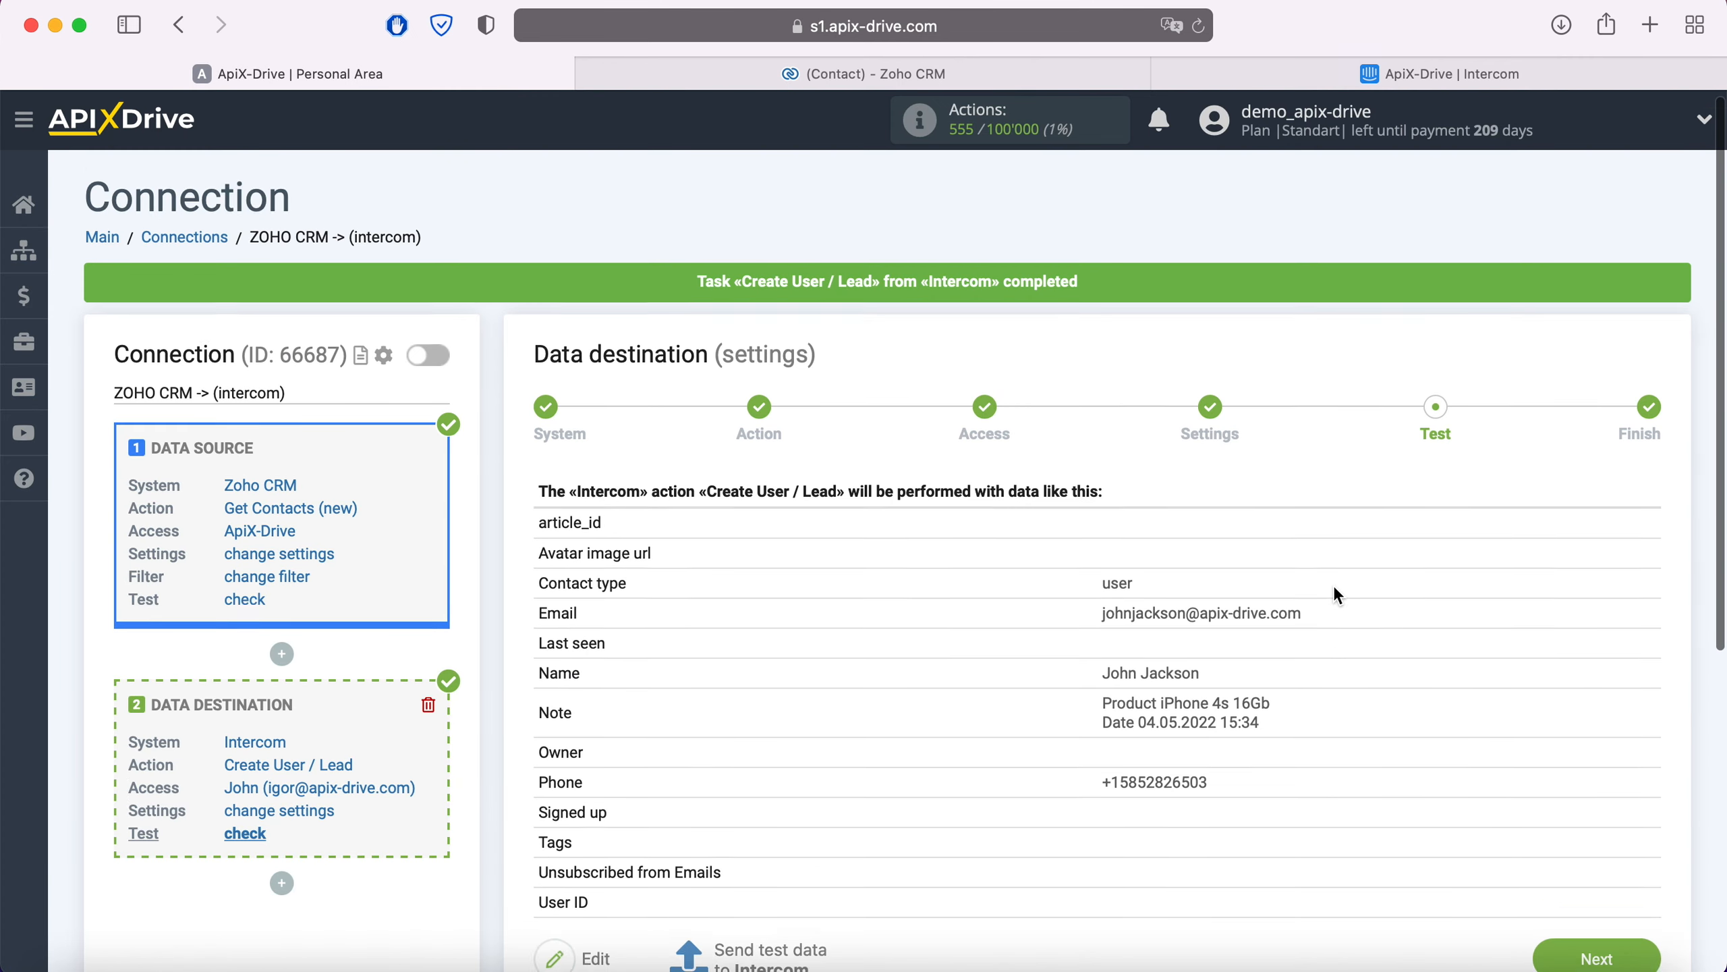
Step: Finish the connection setup and enable automatic updates
{"action": "scroll", "coordinate": [1333, 594], "scroll_direction": "down", "scroll_amount": 2}
{"action": "left_click", "coordinate": [1632, 897]}
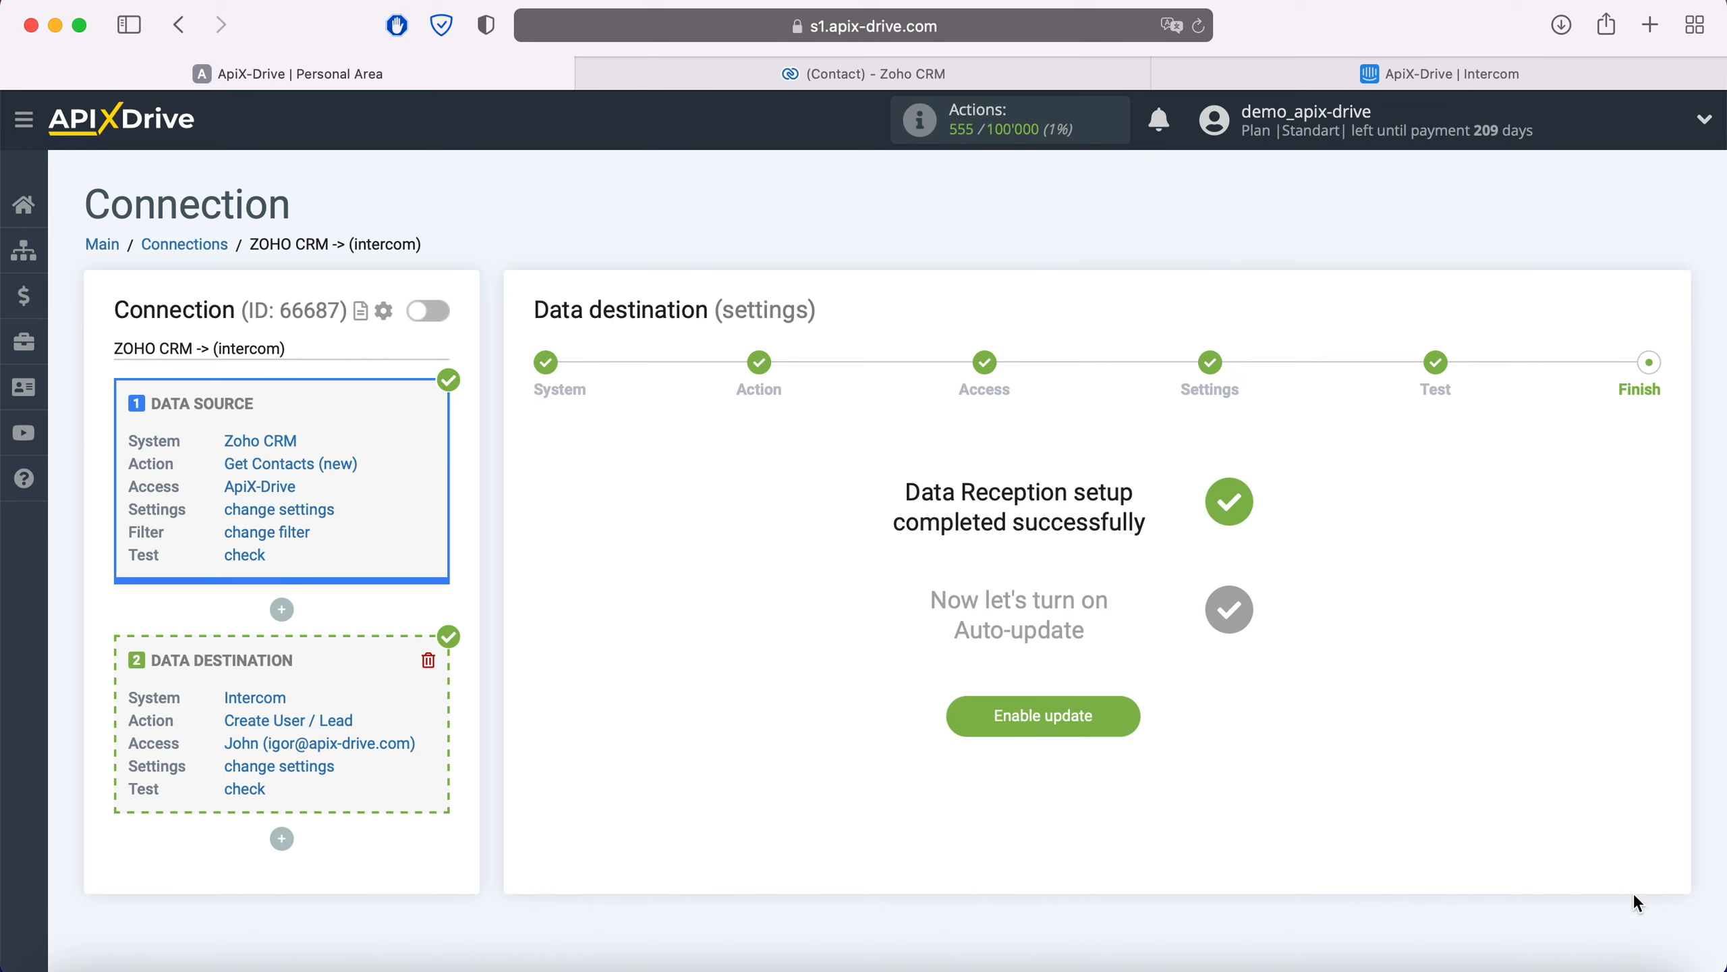
{"action": "left_click", "coordinate": [1131, 718]}
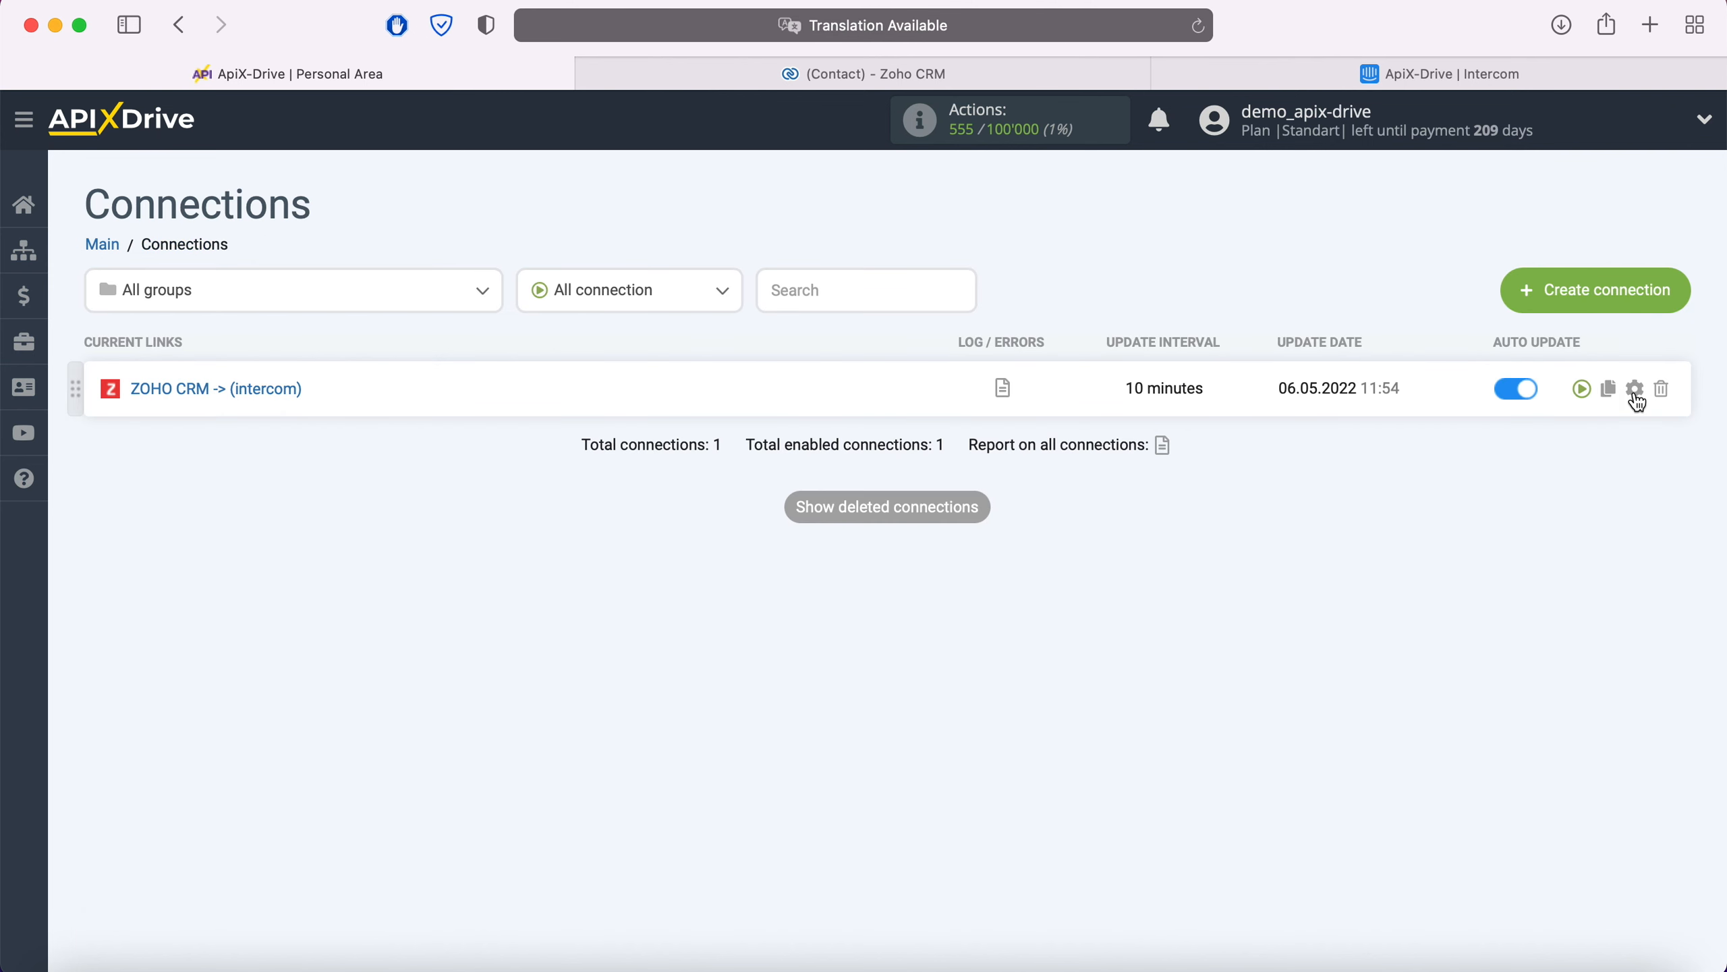
Step: Change the connection's update interval to 5 minutes and save
{"action": "left_click", "coordinate": [1635, 389]}
{"action": "left_click", "coordinate": [993, 557]}
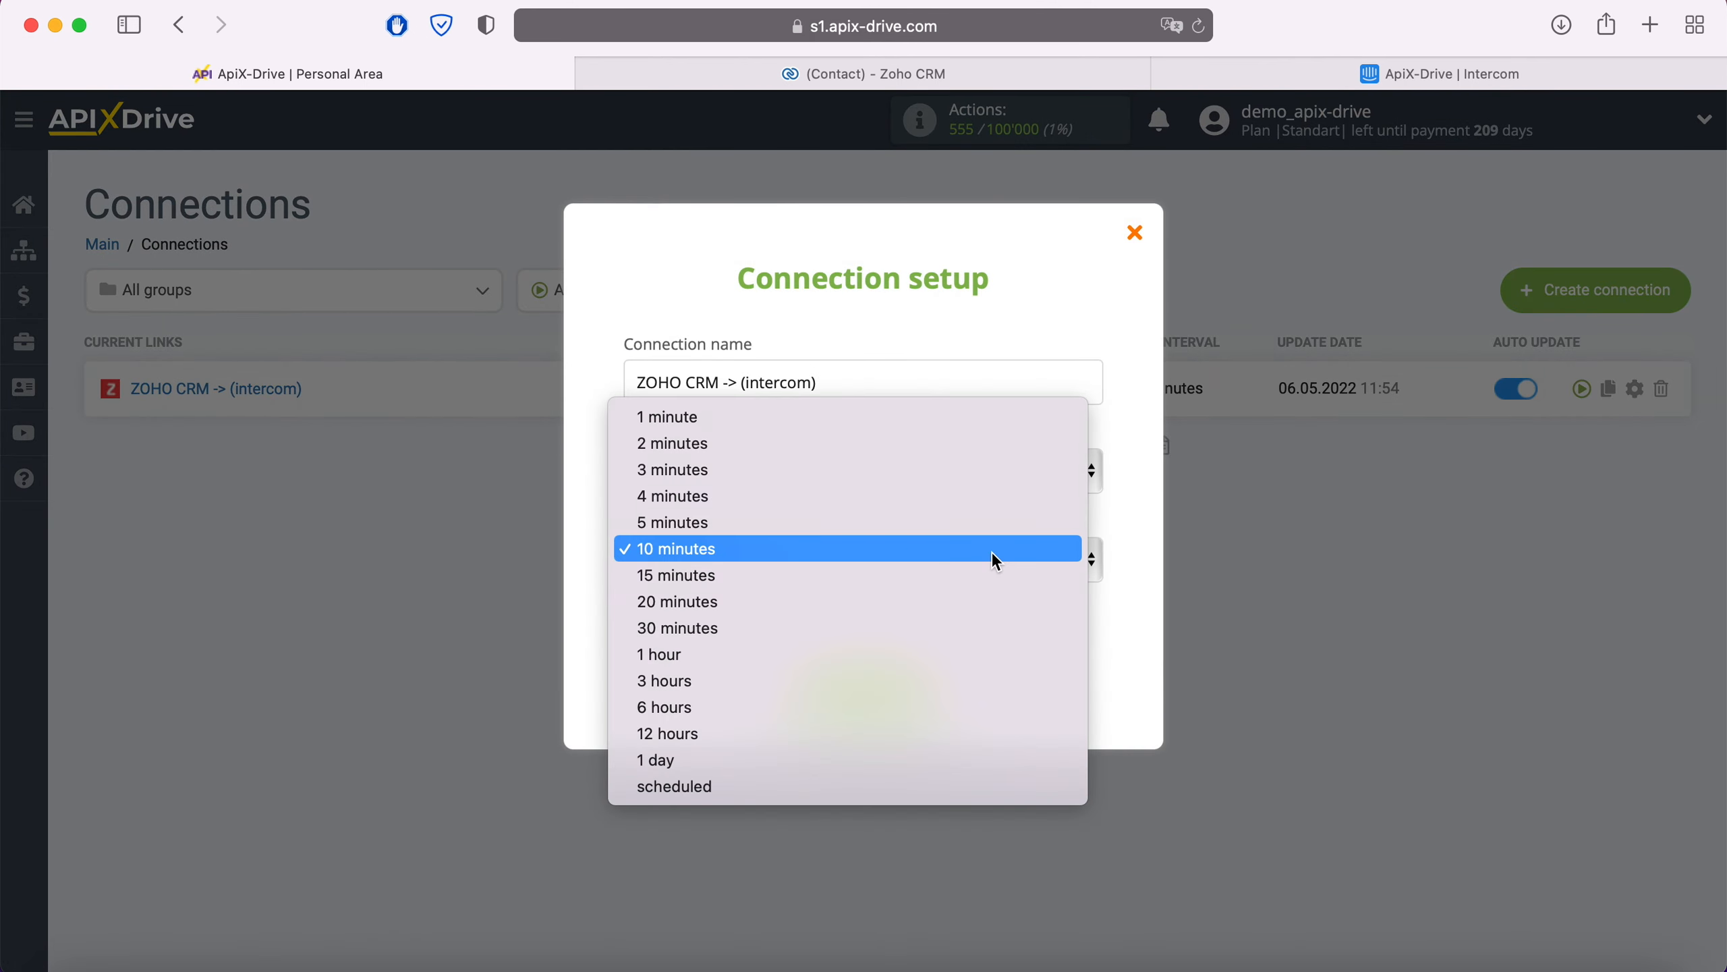
{"action": "left_click", "coordinate": [939, 522]}
{"action": "left_click", "coordinate": [917, 689]}
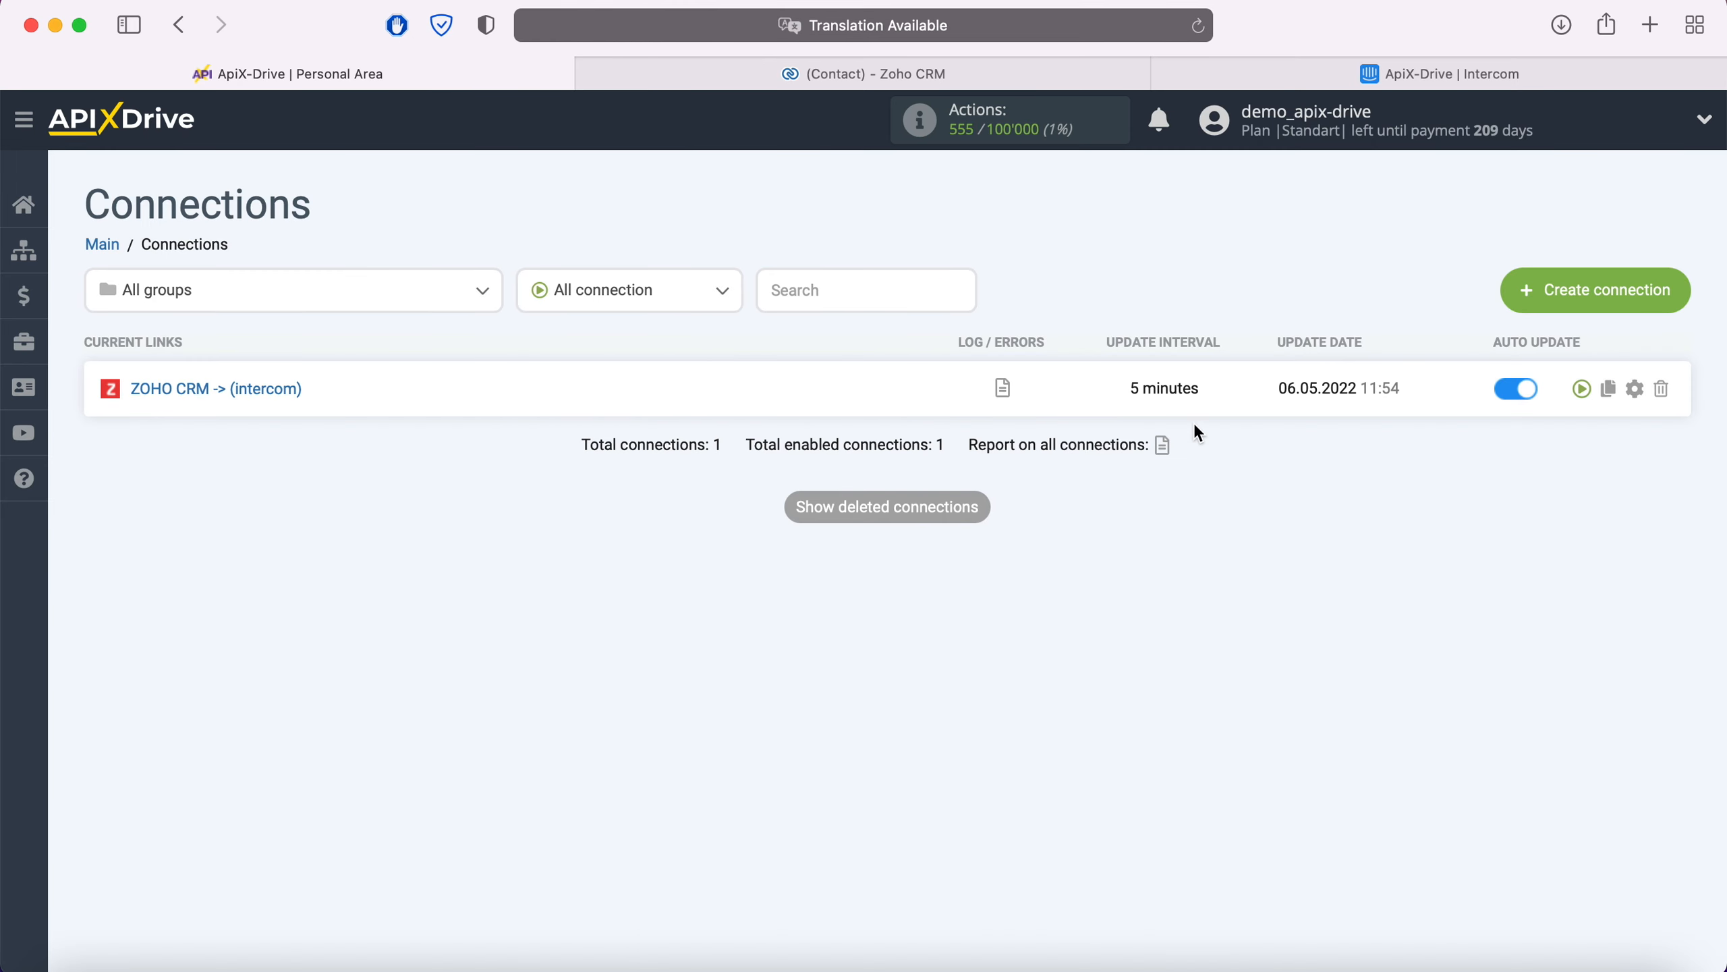